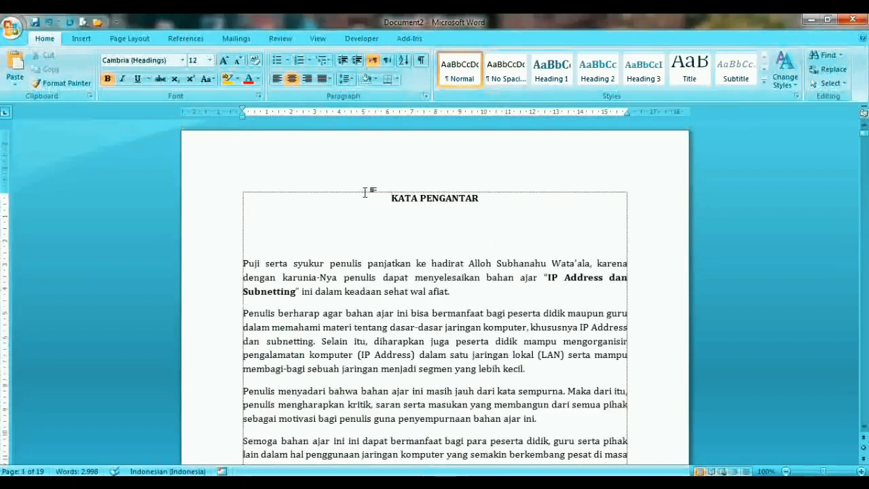
# Step: Apply the Heading 1 style to the KATA PENGANTAR title and dismiss the Windows colour scheme prompt
pyautogui.moveTo(381, 197); pyautogui.dragTo(477, 249)
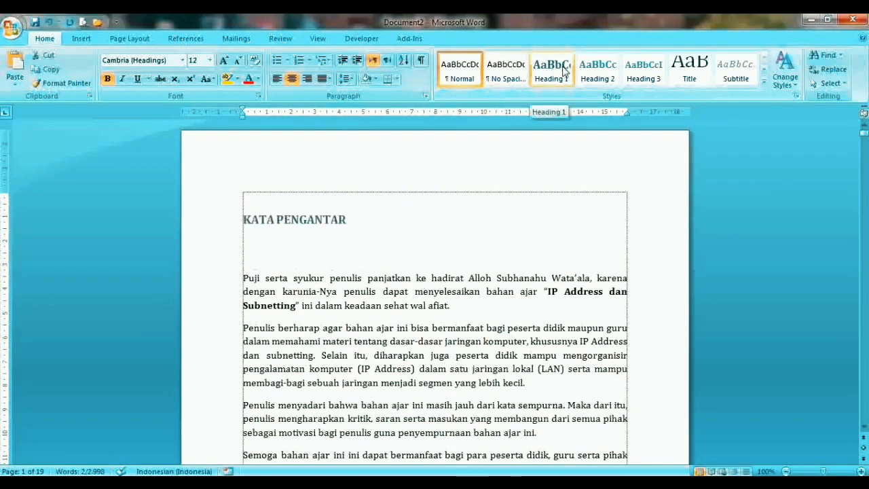
pyautogui.click(563, 71)
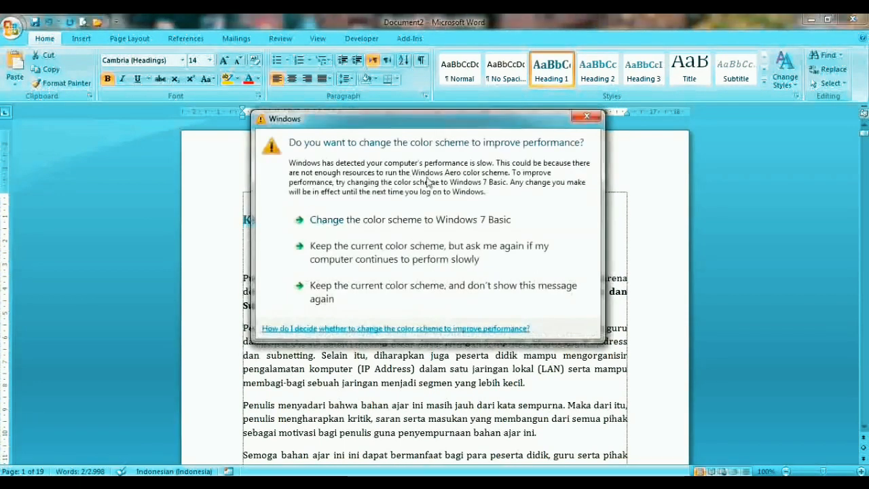
pyautogui.click(586, 119)
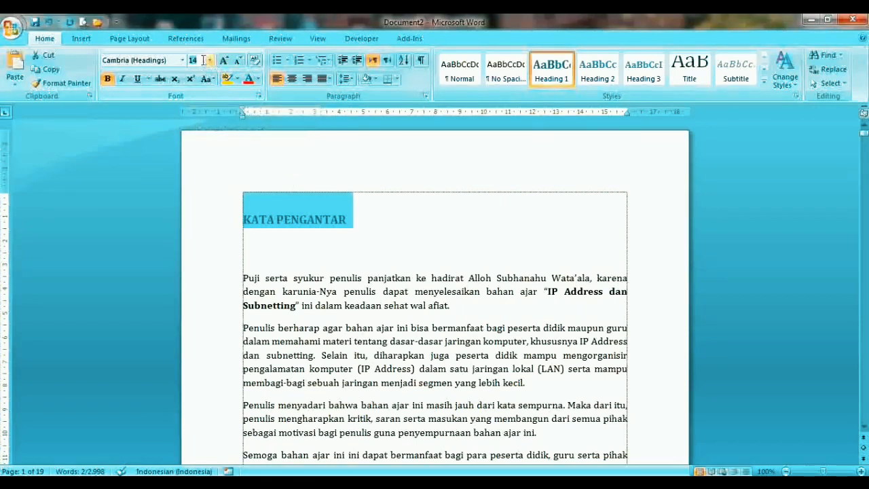
# Step: Centre the KATA PENGANTAR title and set its font colour to Automatic
pyautogui.click(292, 79)
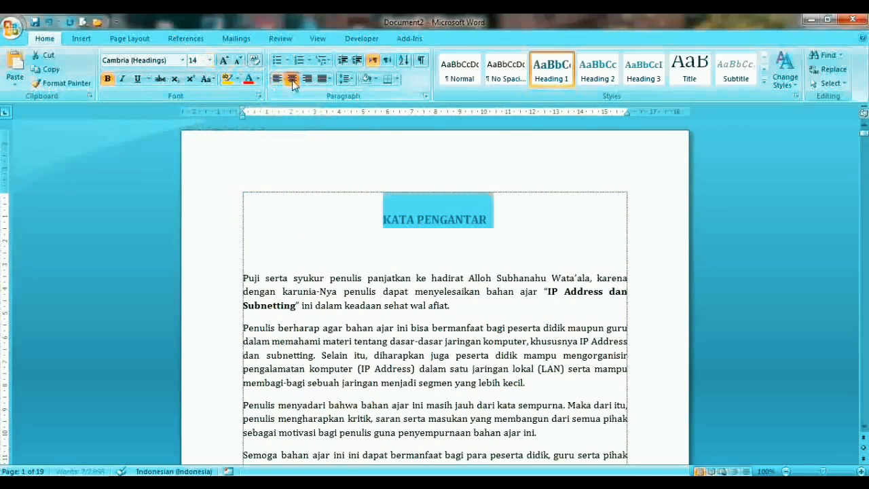
pyautogui.click(259, 80)
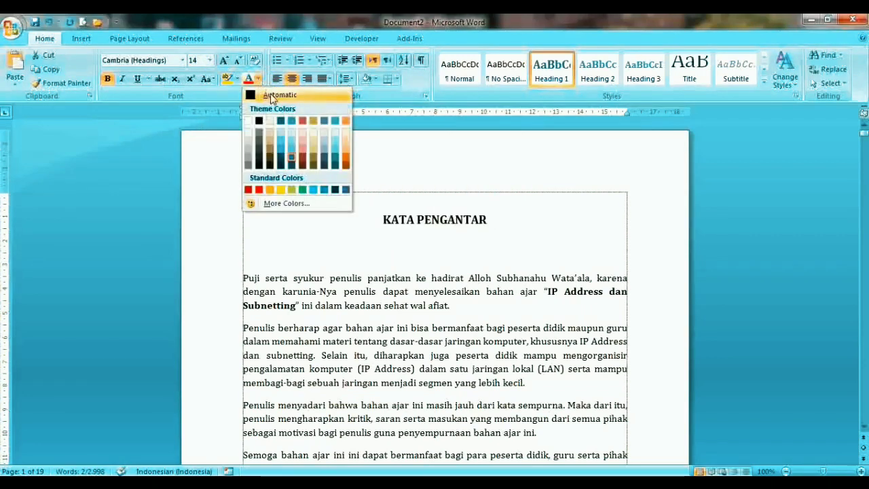
pyautogui.click(271, 96)
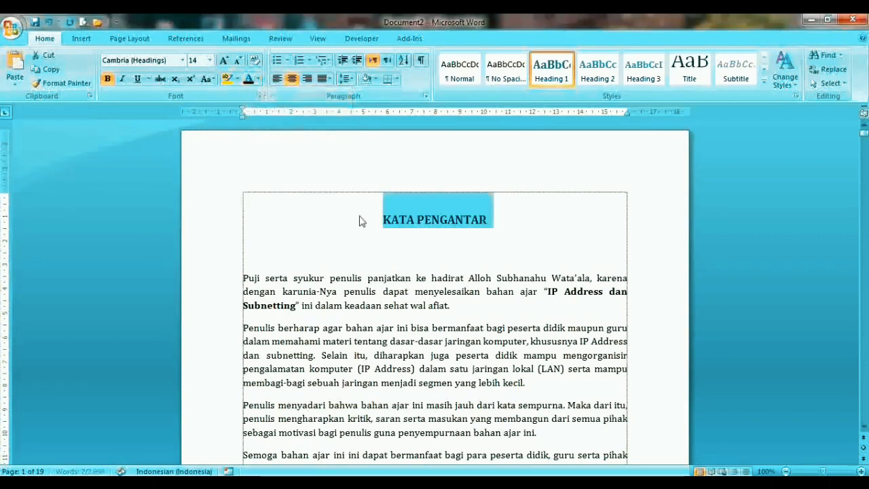
pyautogui.click(409, 217)
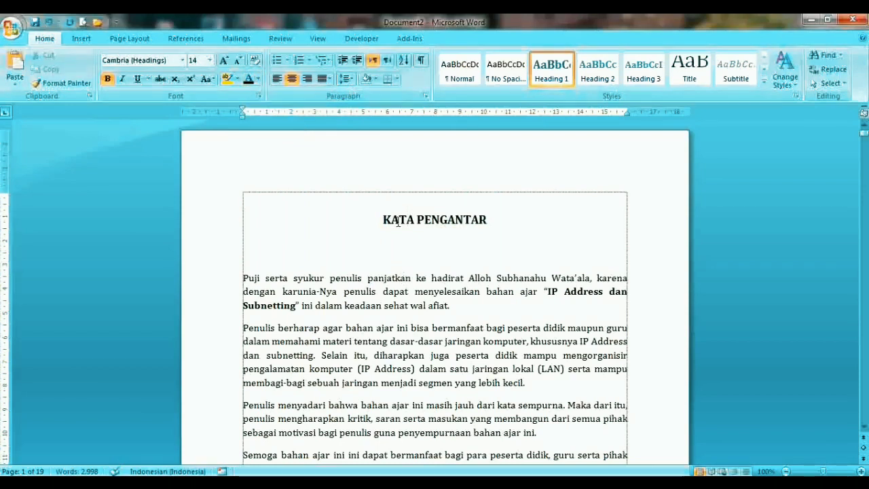
pyautogui.press('pagedown')
pyautogui.press('pagedown')
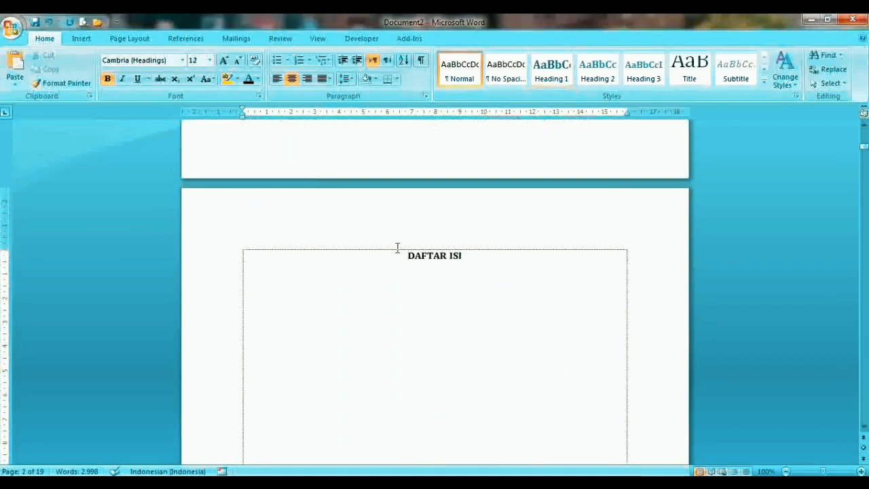
pyautogui.press('pageup')
pyautogui.press('pageup')
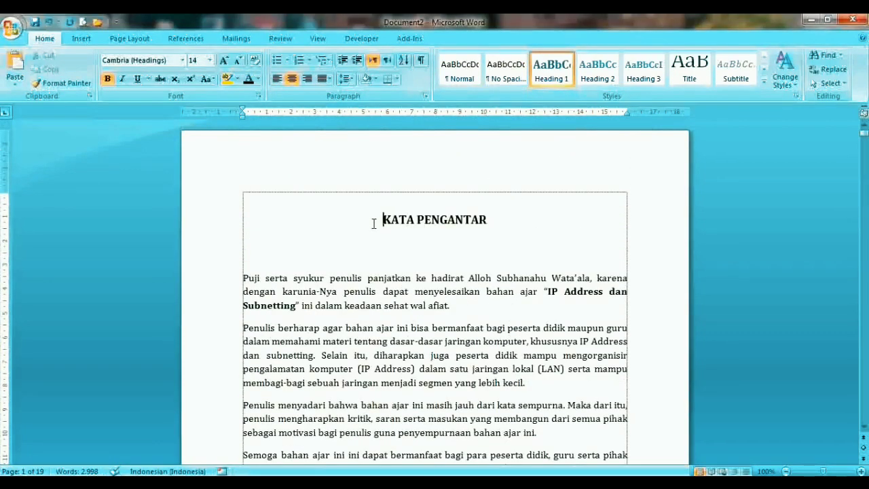
pyautogui.moveTo(381, 220); pyautogui.dragTo(465, 216)
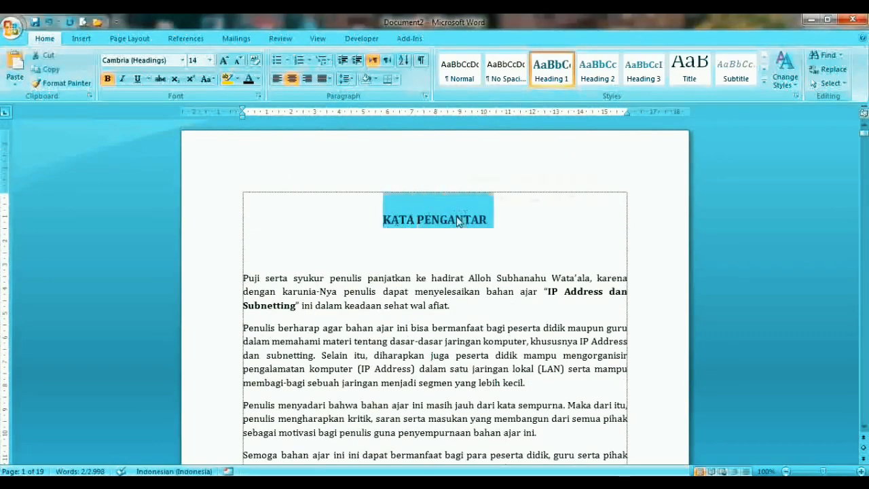
pyautogui.click(451, 217)
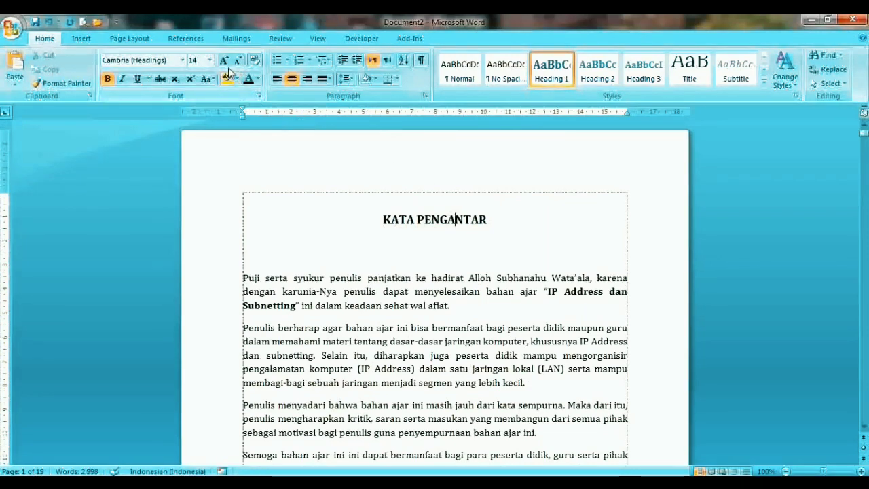
# Step: Copy the KATA PENGANTAR title's formatting onto the DAFTAR ISI title with Format Painter
pyautogui.click(408, 219)
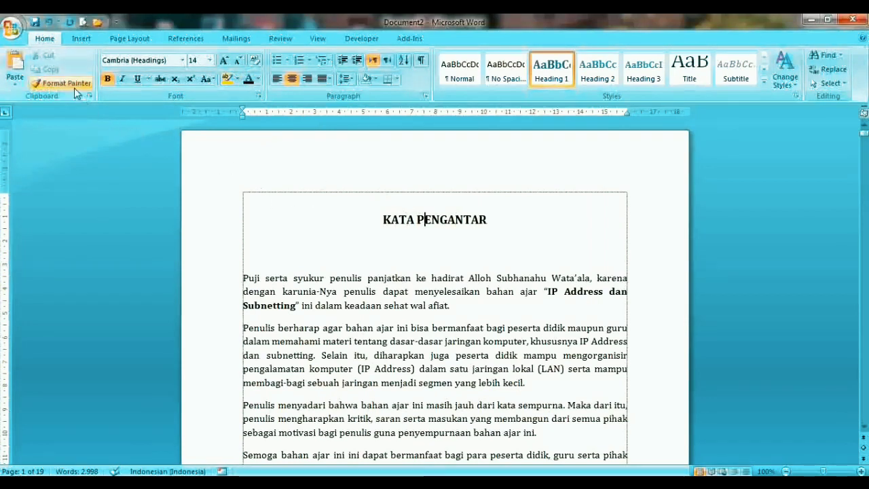
pyautogui.click(427, 220)
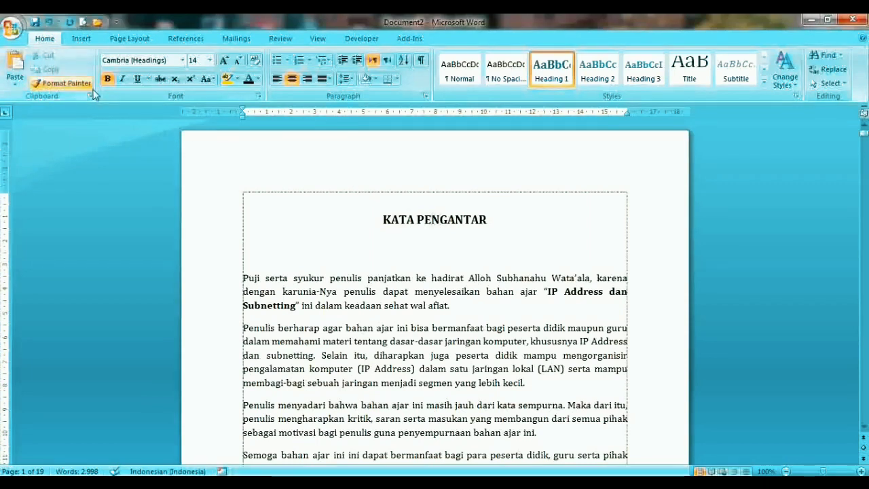
pyautogui.click(59, 85)
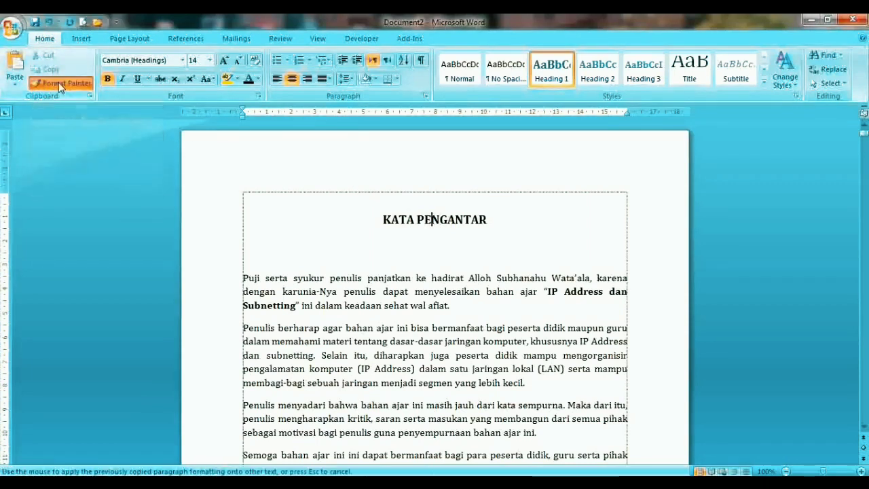
pyautogui.moveTo(865, 135); pyautogui.dragTo(865, 149)
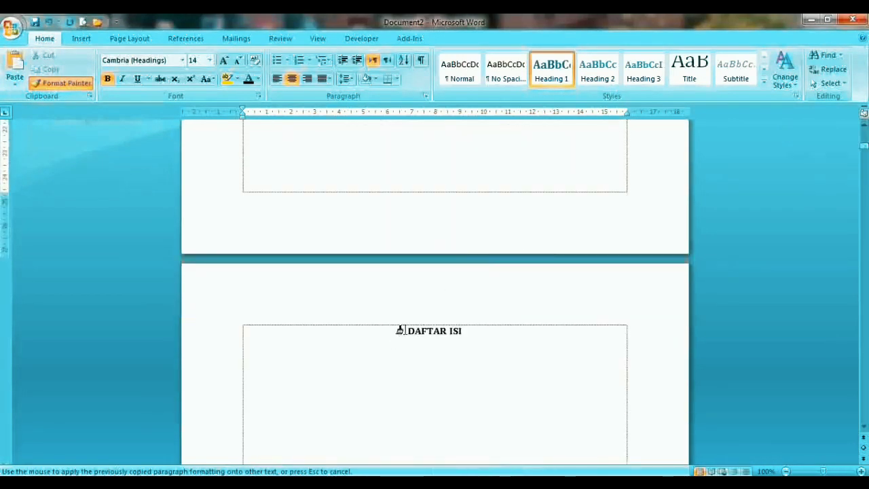
pyautogui.moveTo(399, 330); pyautogui.dragTo(473, 332)
pyautogui.click(435, 332)
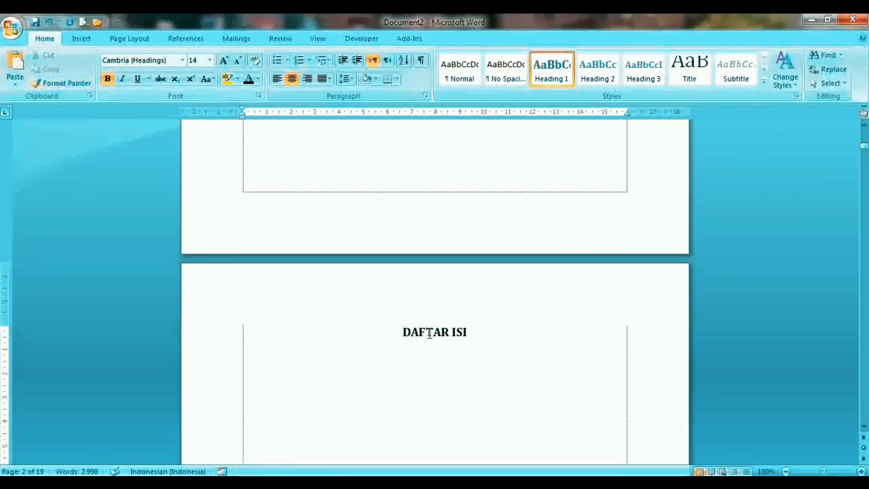
# Step: Copy the DAFTAR ISI title's formatting onto the BAB I and PENDAHULUAN title lines with Format Painter
pyautogui.click(66, 84)
pyautogui.moveTo(865, 151); pyautogui.dragTo(865, 164)
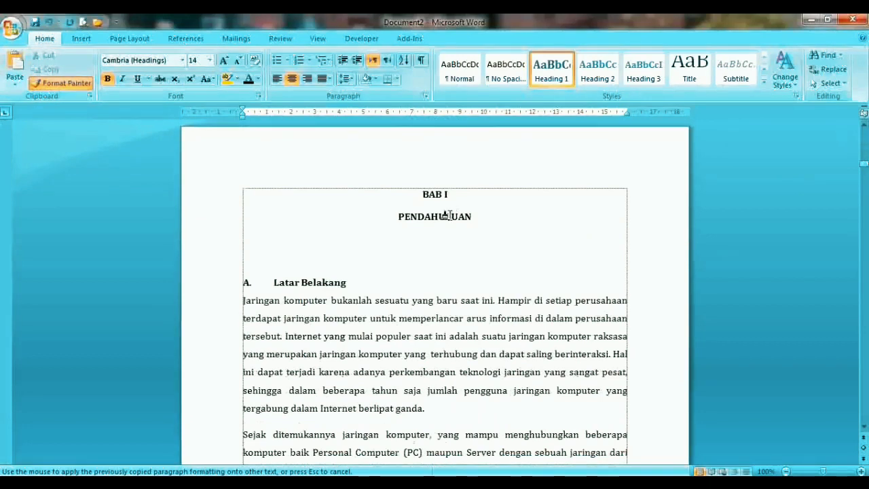
pyautogui.moveTo(417, 196)
pyautogui.mouseDown()
pyautogui.moveTo(452, 200)
pyautogui.moveTo(477, 224)
pyautogui.mouseUp()
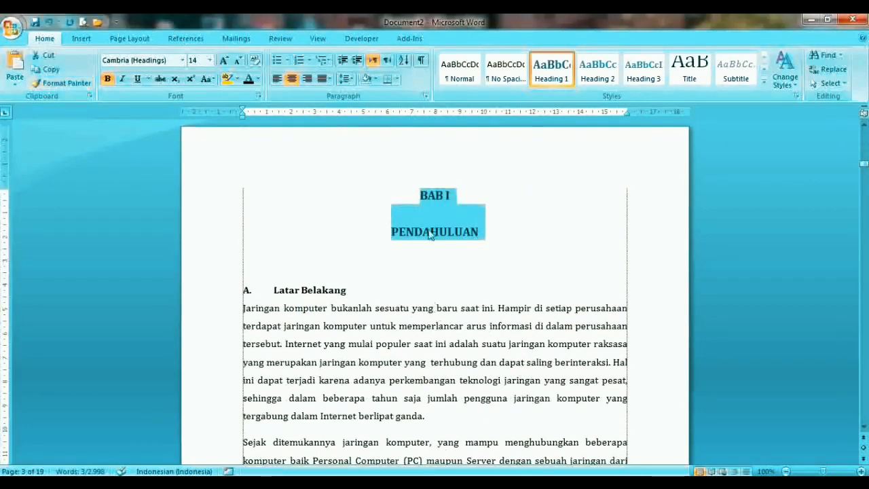
pyautogui.moveTo(421, 199); pyautogui.dragTo(501, 229)
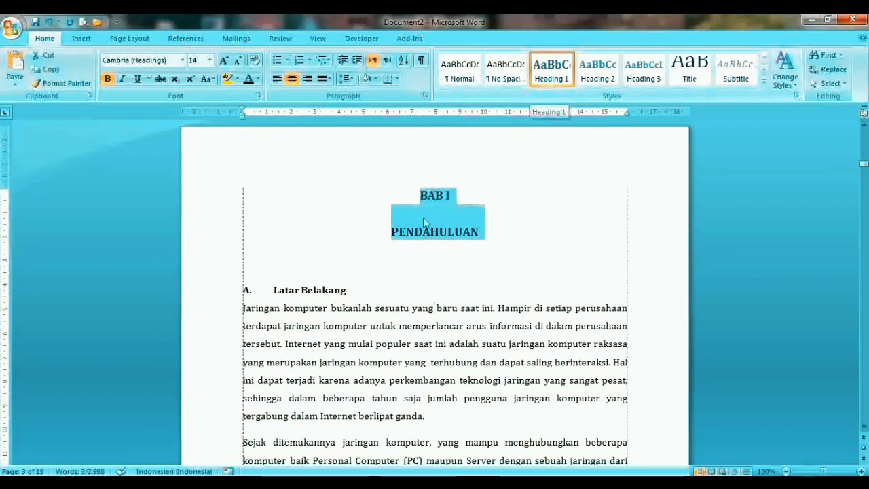
# Step: Copy the PENDAHULUAN title's formatting onto the BAB II and KEGIATAN BELAJAR 1 title lines with Format Painter
pyautogui.click(440, 231)
pyautogui.click(61, 83)
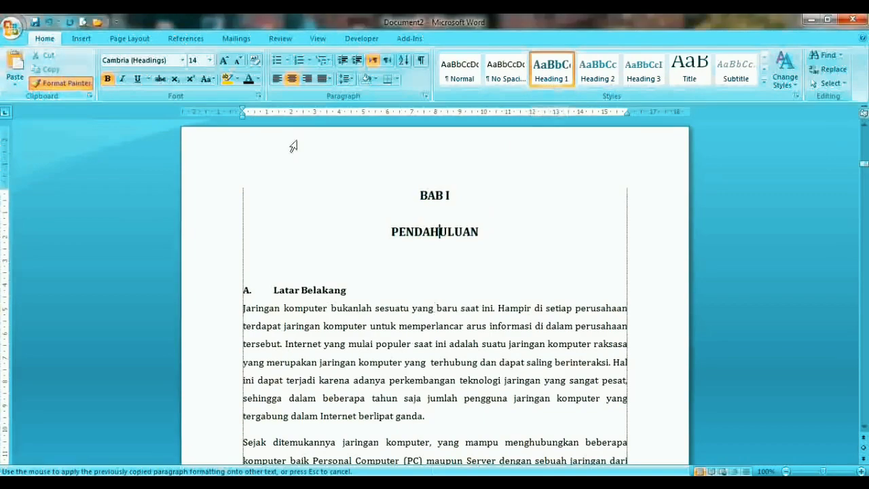
pyautogui.moveTo(864, 167); pyautogui.dragTo(865, 211)
pyautogui.moveTo(417, 161); pyautogui.dragTo(493, 188)
# Step: Copy the BAB II title's formatting onto the BAB III and EVALUASI title lines with Format Painter
pyautogui.click(61, 82)
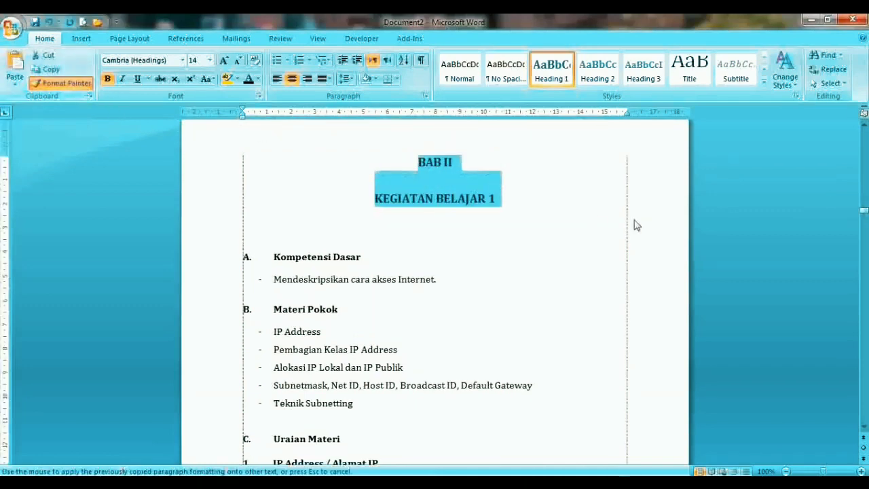
pyautogui.moveTo(865, 211); pyautogui.dragTo(864, 381)
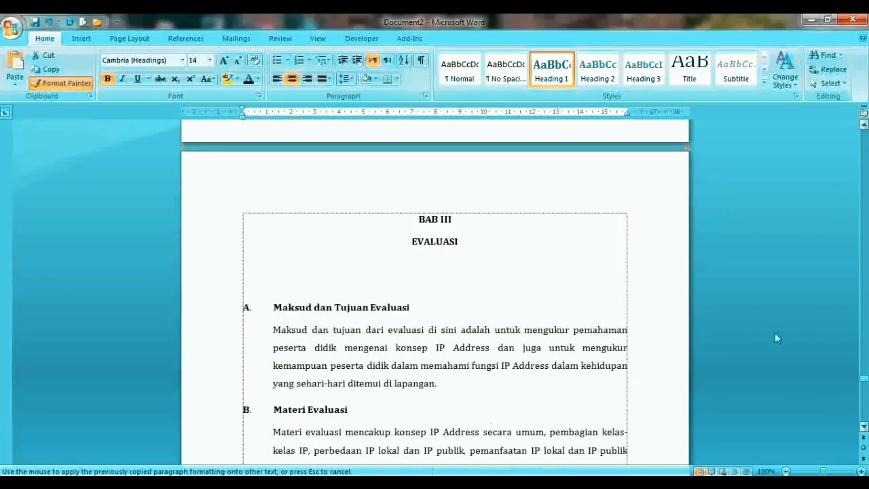
pyautogui.moveTo(410, 221); pyautogui.dragTo(481, 254)
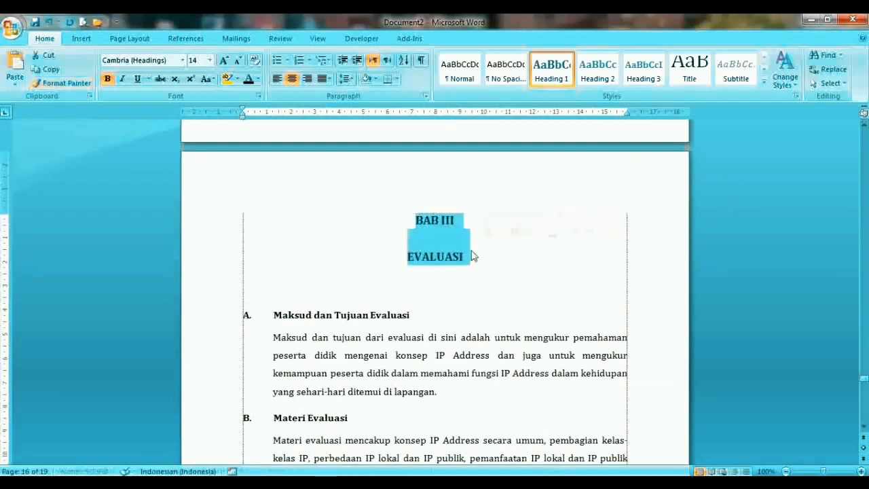
# Step: Copy the BAB III title's formatting onto the BAB IV and PENUTUP title lines with Format Painter
pyautogui.click(65, 84)
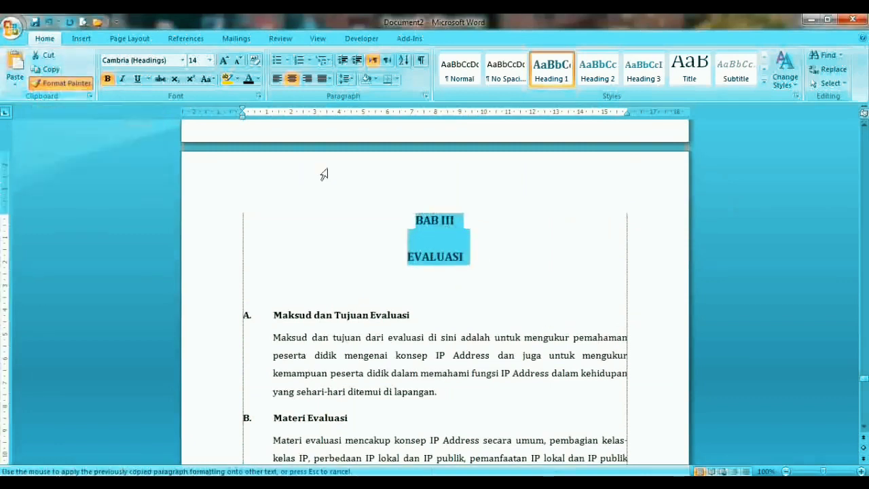
pyautogui.moveTo(865, 379); pyautogui.dragTo(865, 408)
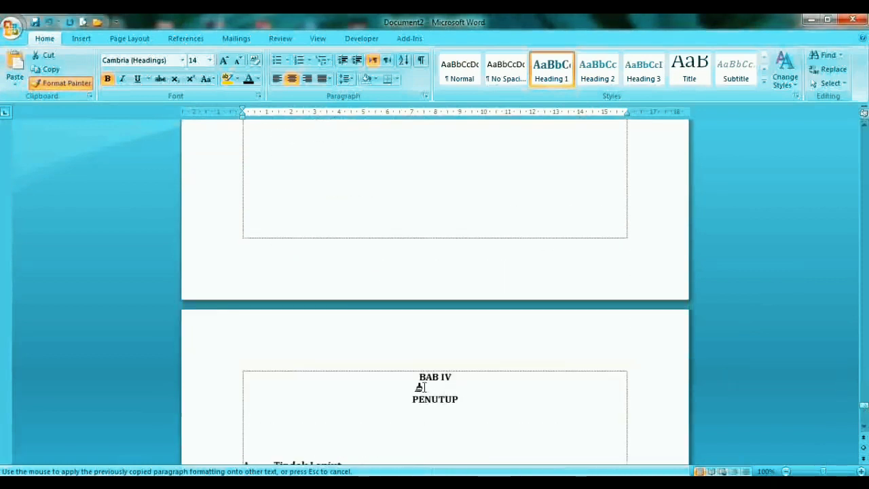
pyautogui.moveTo(411, 375); pyautogui.dragTo(486, 404)
pyautogui.click(487, 400)
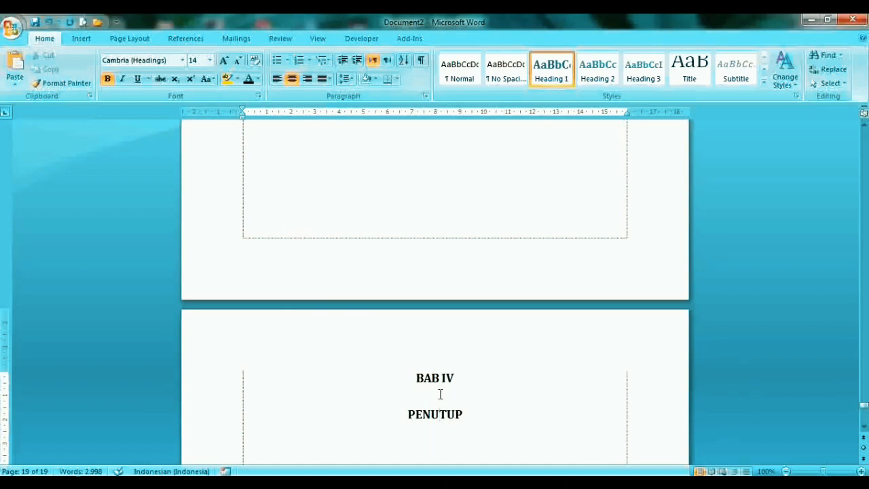
# Step: Apply the Heading 2 style to the Latar Belakang subheading under BAB I PENDAHULUAN and set its font size to 12
pyautogui.hotkey('ctrl', 'Home')
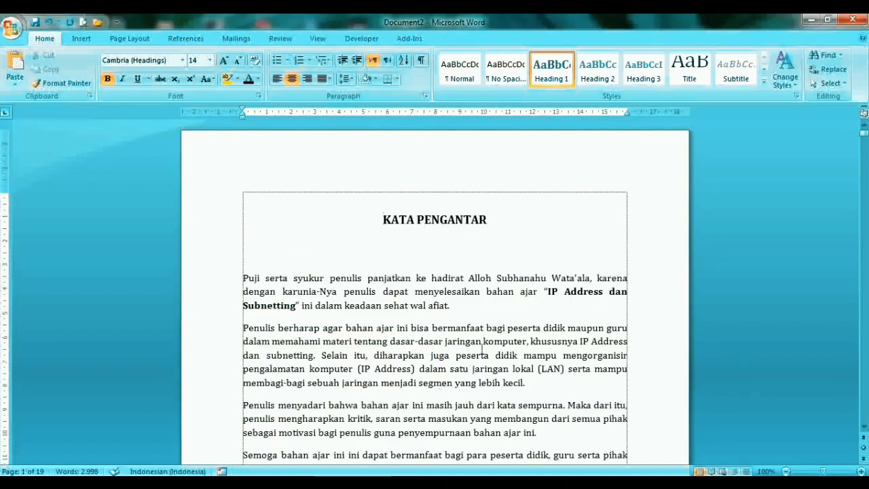
pyautogui.press('pagedown')
pyautogui.press('pagedown')
pyautogui.press('pagedown')
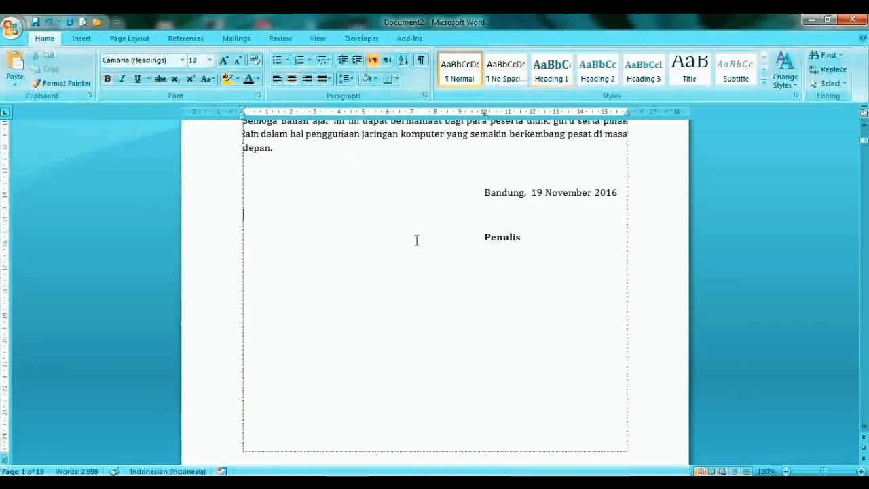
pyautogui.press('pagedown')
pyautogui.press('pagedown')
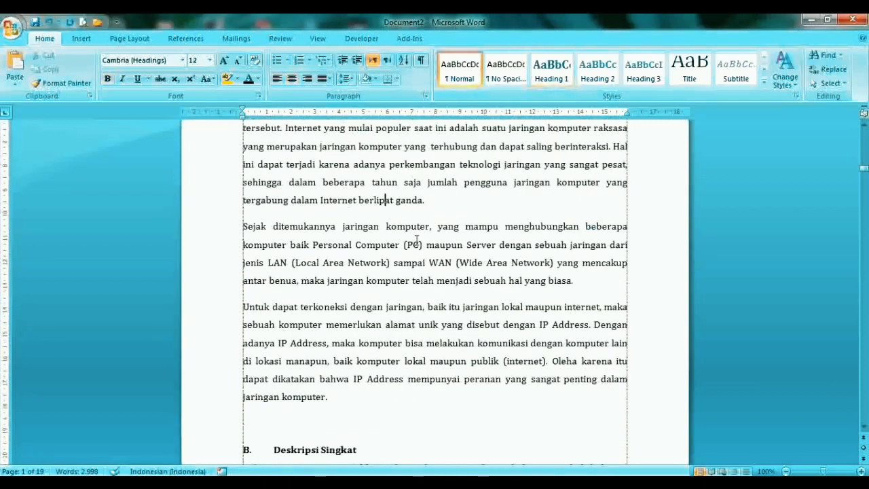
pyautogui.press('pageup')
pyautogui.press('pagedown')
pyautogui.press('Up')
pyautogui.press('Up')
pyautogui.press('pagedown')
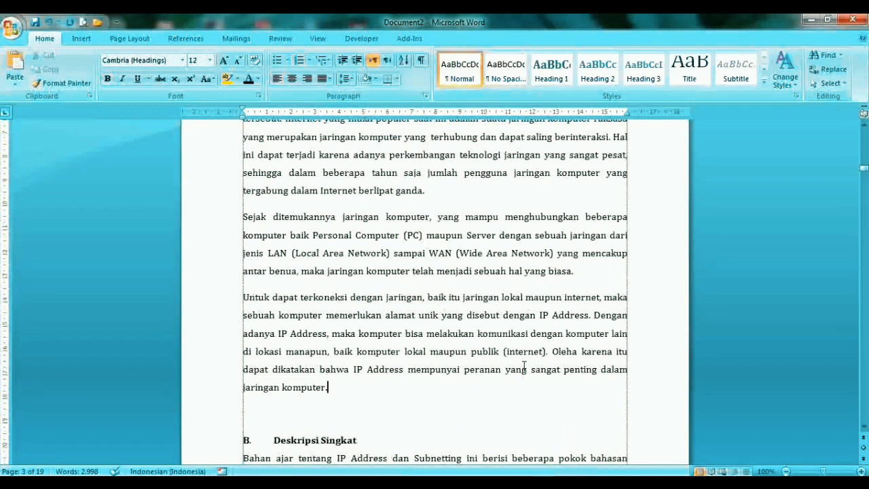
pyautogui.press('pageup')
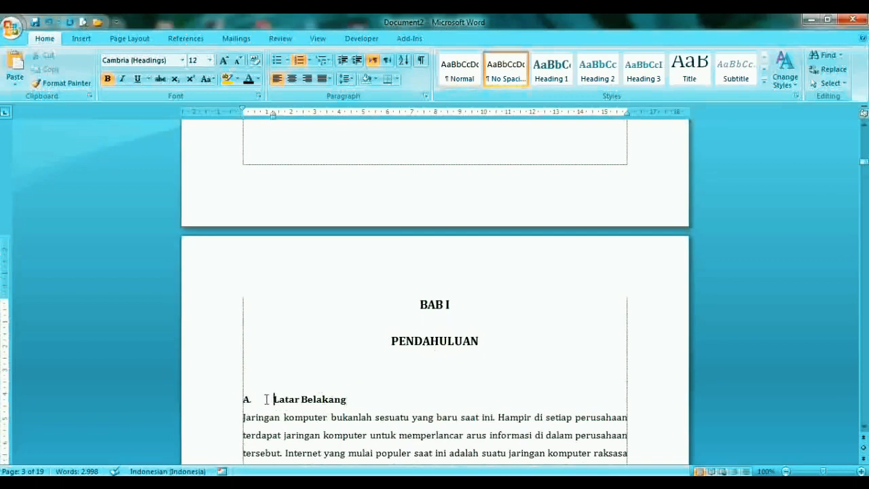
pyautogui.hotkey('shift', 'End')
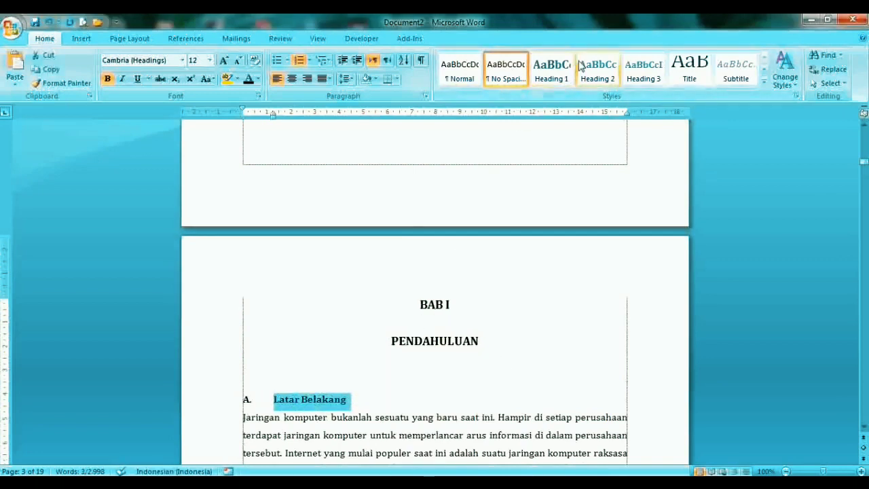
pyautogui.click(609, 78)
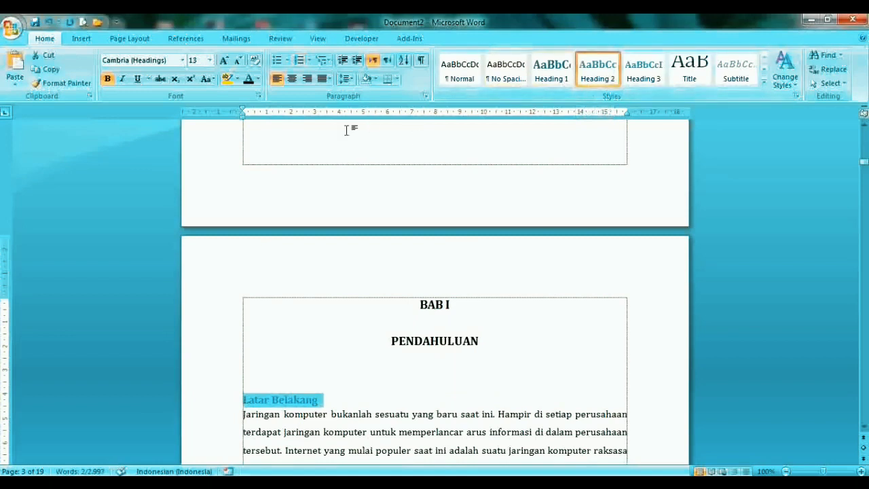
pyautogui.click(210, 61)
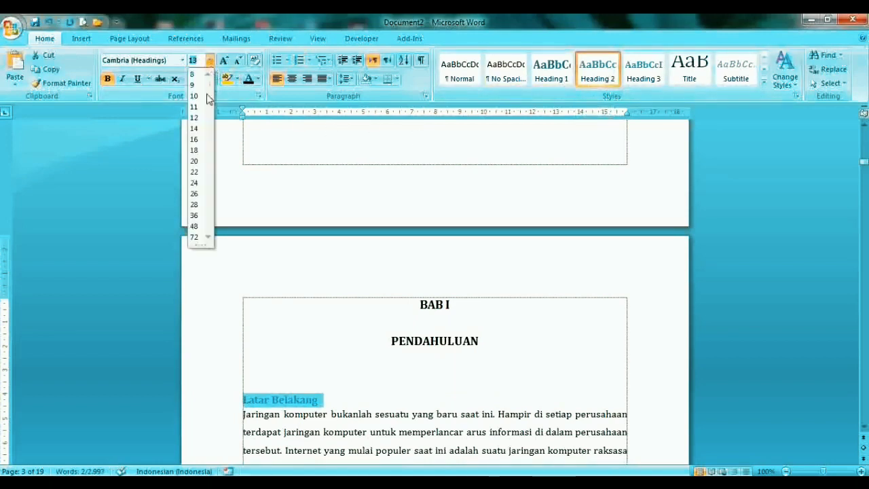
pyautogui.click(195, 119)
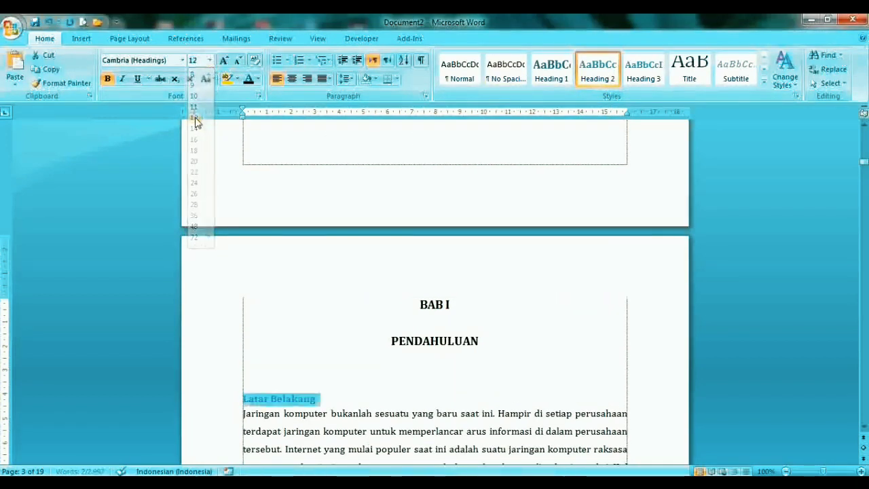
# Step: Set the Latar Belakang subheading's font color to black and number it with the A., B., C. format
pyautogui.click(250, 80)
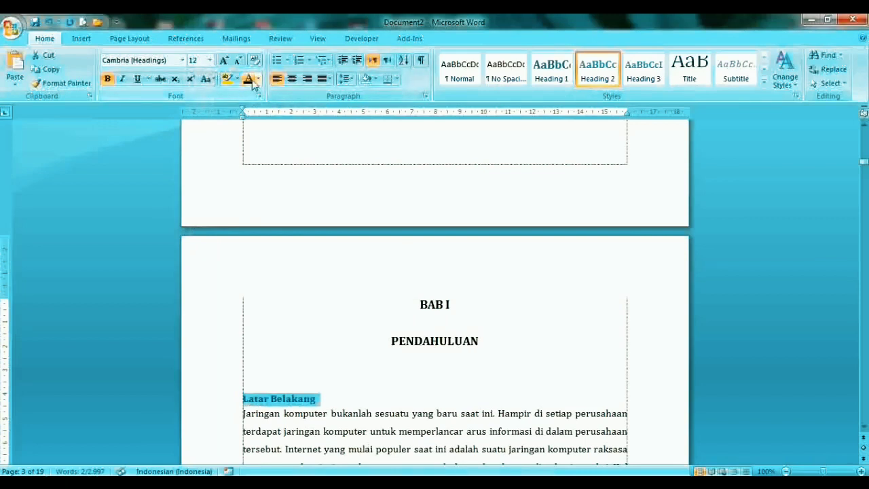
pyautogui.click(310, 61)
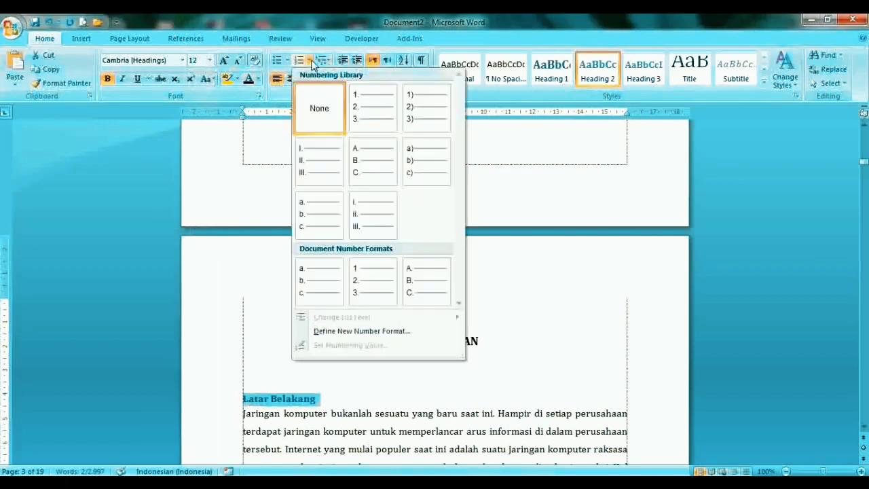
pyautogui.click(361, 163)
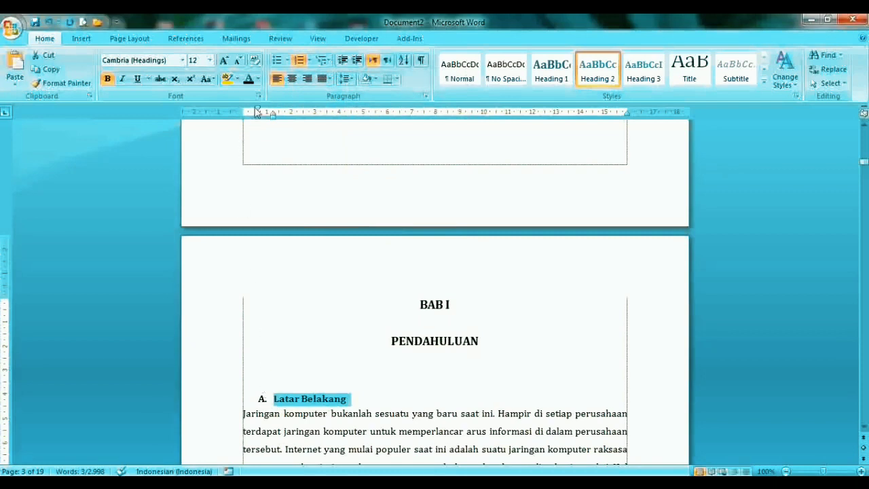
# Step: Move the Latar Belakang subheading's first-line indent to the left margin and give it double line spacing
pyautogui.moveTo(258, 112); pyautogui.dragTo(246, 114)
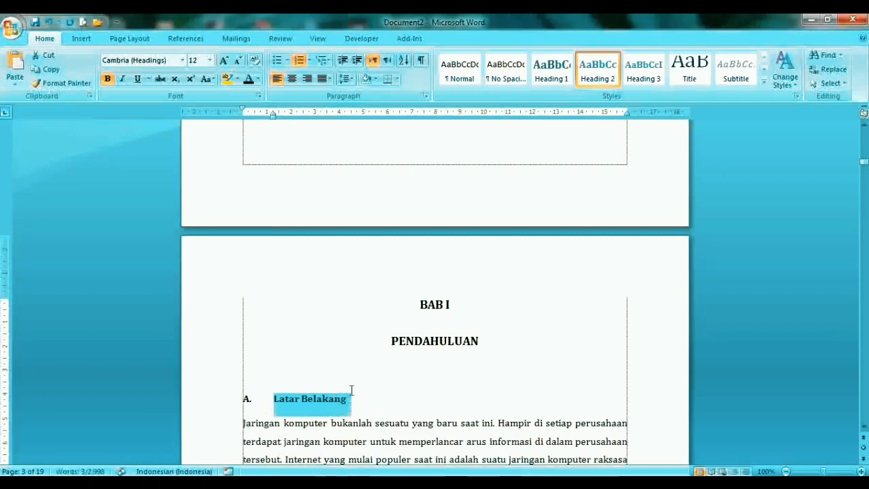
pyautogui.click(354, 406)
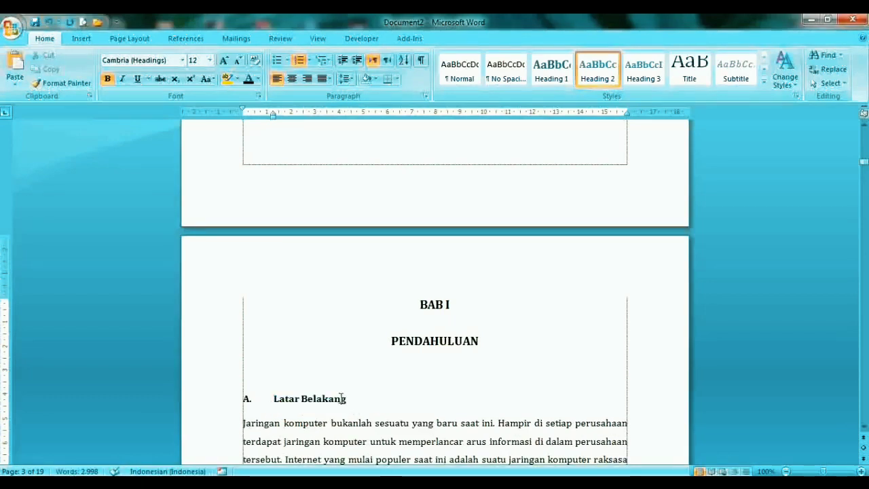
pyautogui.hotkey('ctrl', '1')
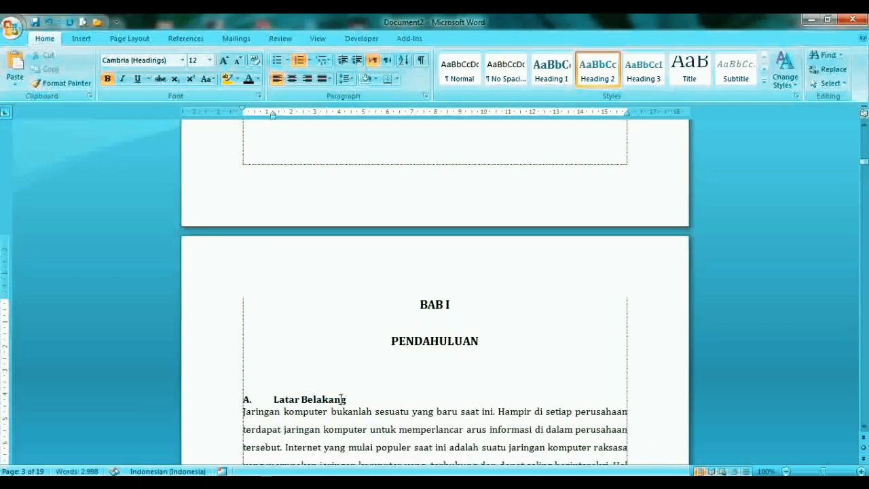
pyautogui.hotkey('ctrl', '5')
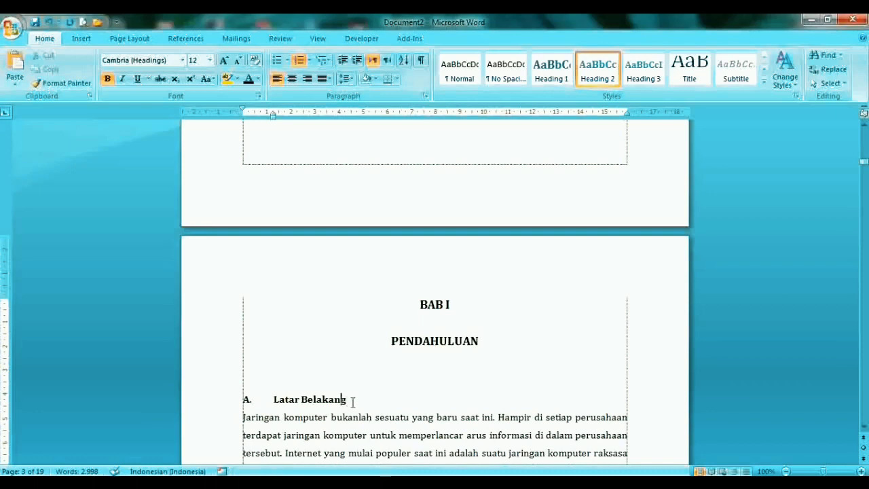
pyautogui.hotkey('ctrl', '2')
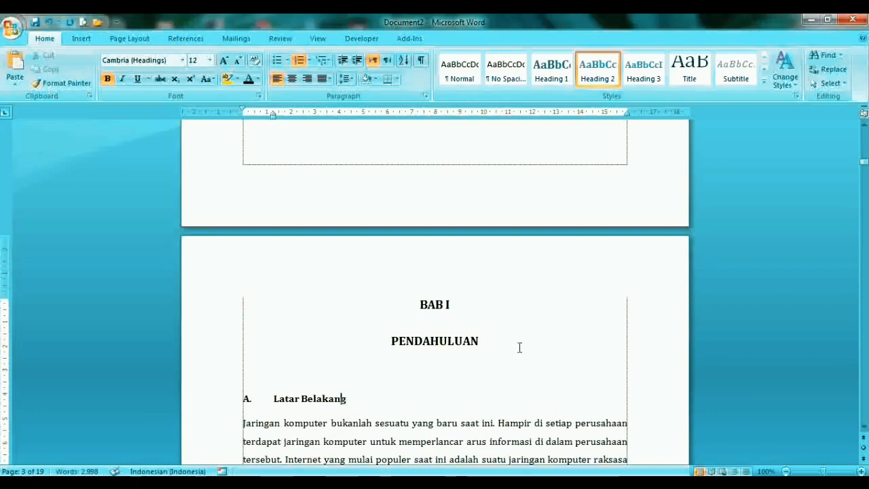
# Step: Copy the Latar Belakang subheading's formatting onto the Deskripsi Singkat and Standar Kompetensi subheadings with Format Painter
pyautogui.moveTo(865, 163); pyautogui.dragTo(865, 168)
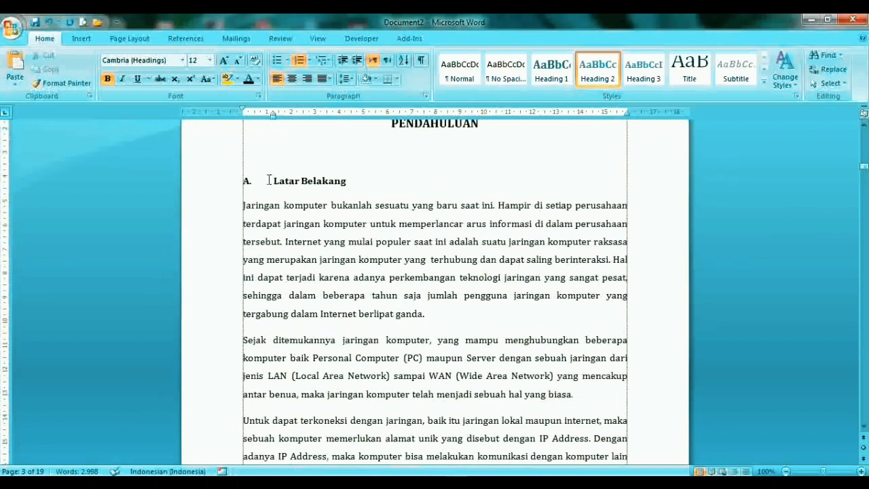
pyautogui.click(63, 85)
pyautogui.moveTo(866, 170); pyautogui.dragTo(865, 173)
pyautogui.moveTo(264, 294); pyautogui.dragTo(378, 295)
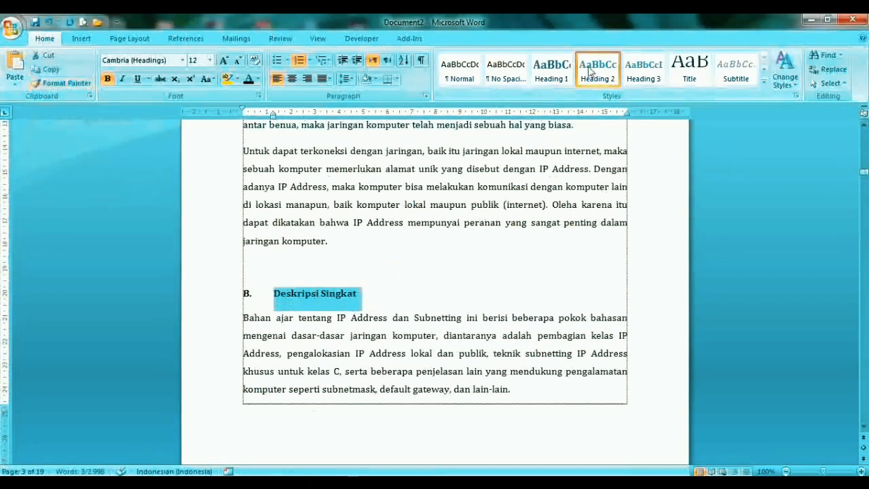
pyautogui.click(63, 83)
pyautogui.moveTo(865, 185); pyautogui.dragTo(865, 182)
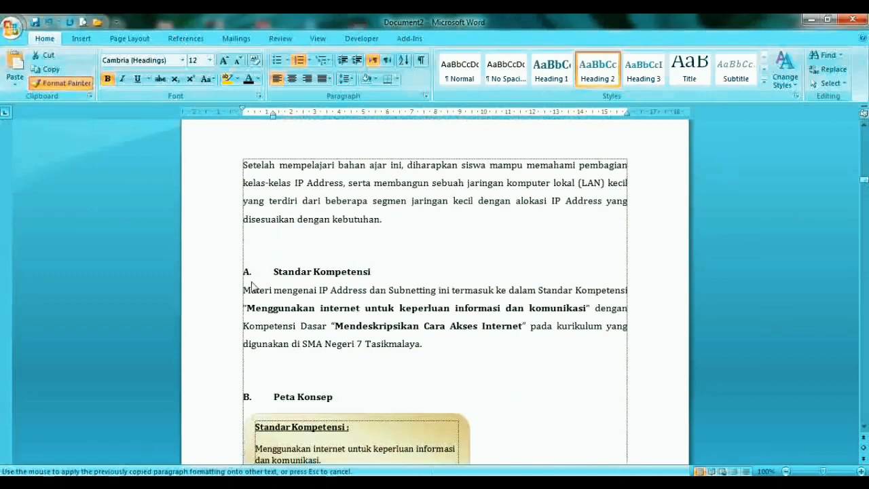
pyautogui.moveTo(264, 274); pyautogui.dragTo(378, 275)
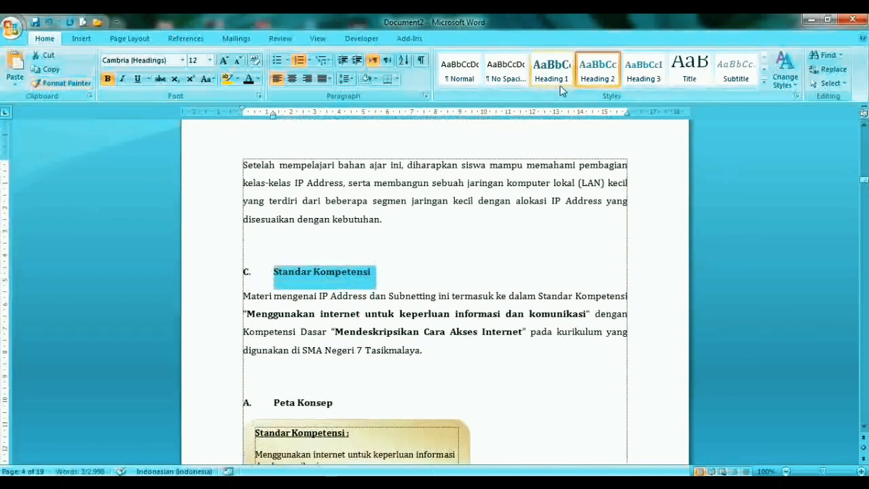
# Step: Copy the Standar Kompetensi subheading's formatting onto the Peta Konsep and Manfaat subheadings with Format Painter
pyautogui.click(64, 83)
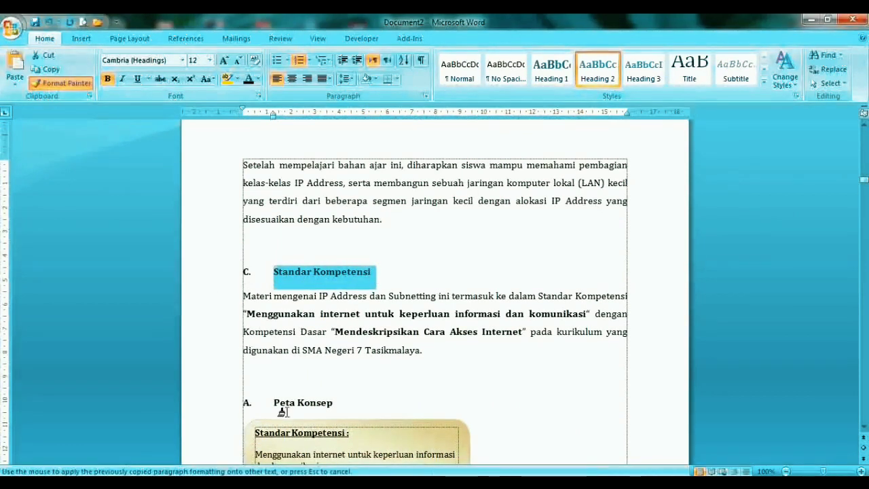
pyautogui.moveTo(272, 404); pyautogui.dragTo(336, 404)
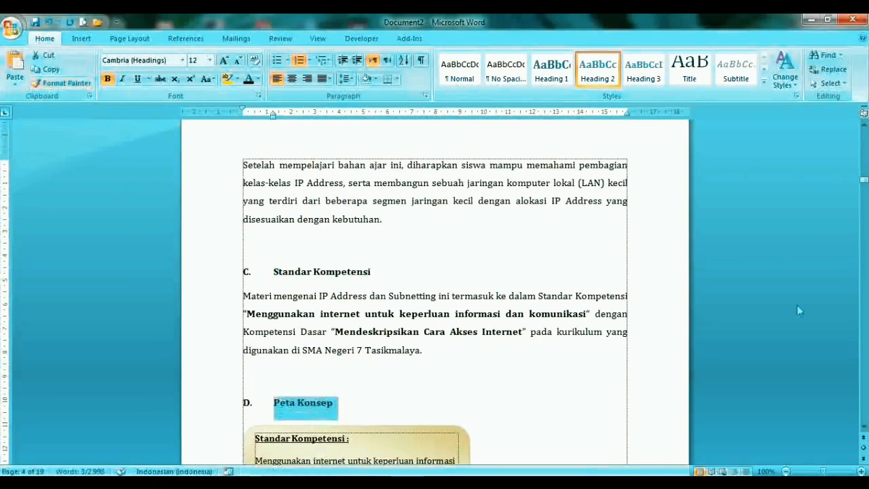
pyautogui.moveTo(864, 187); pyautogui.dragTo(864, 195)
pyautogui.click(63, 83)
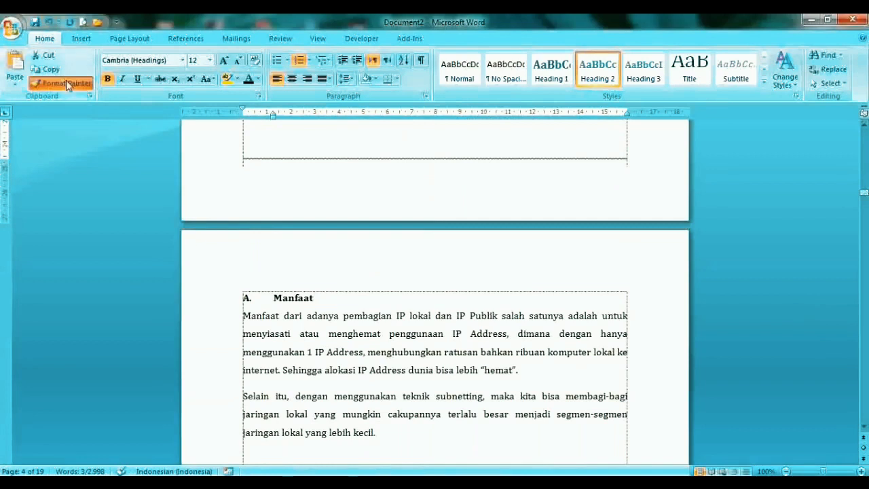
pyautogui.moveTo(269, 298); pyautogui.dragTo(316, 299)
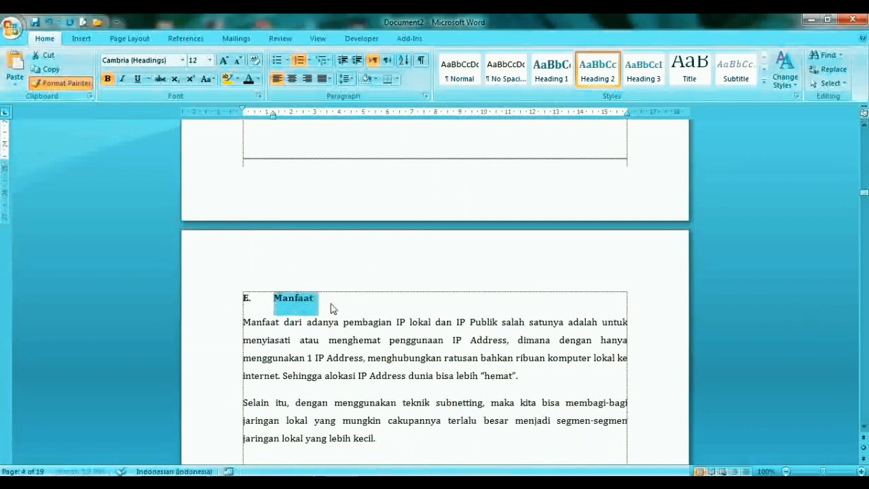
# Step: Copy the Manfaat subheading's formatting onto the Tujuan Pembelajaran and Petunjuk Penggunaan Modul subheadings with Format Painter
pyautogui.moveTo(863, 194); pyautogui.dragTo(863, 198)
pyautogui.click(63, 83)
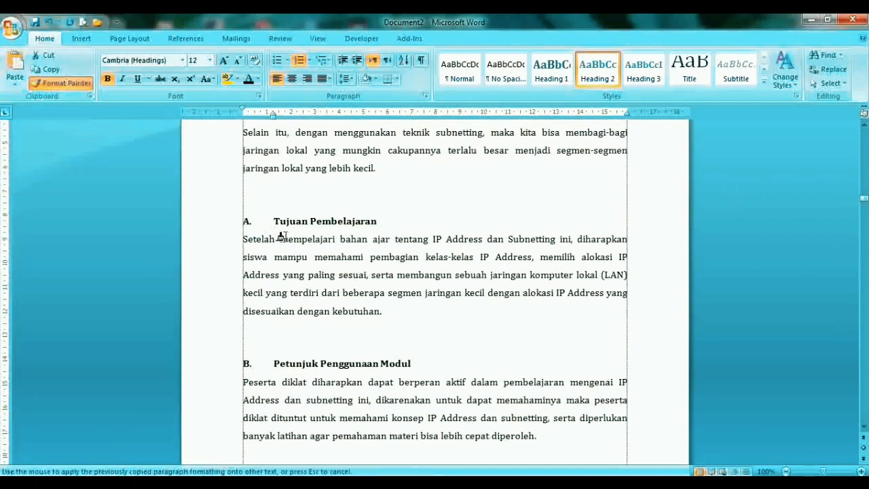
pyautogui.moveTo(267, 221); pyautogui.dragTo(384, 220)
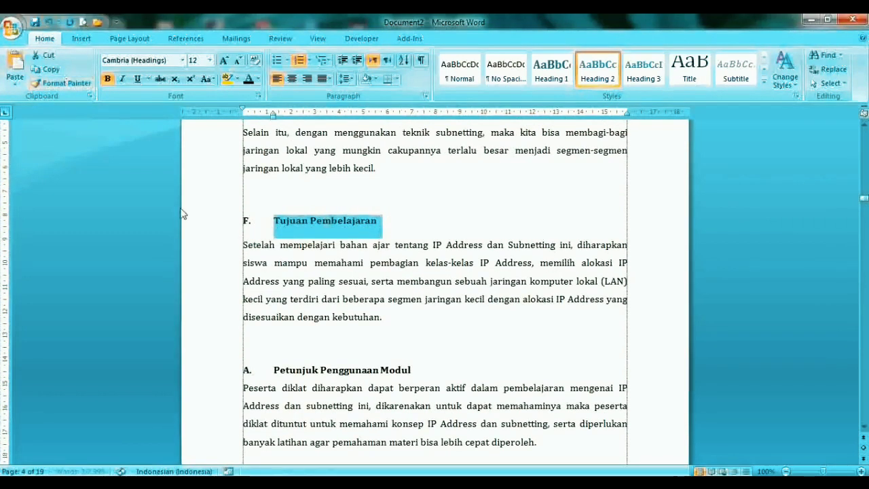
pyautogui.click(63, 83)
pyautogui.moveTo(271, 369); pyautogui.dragTo(416, 370)
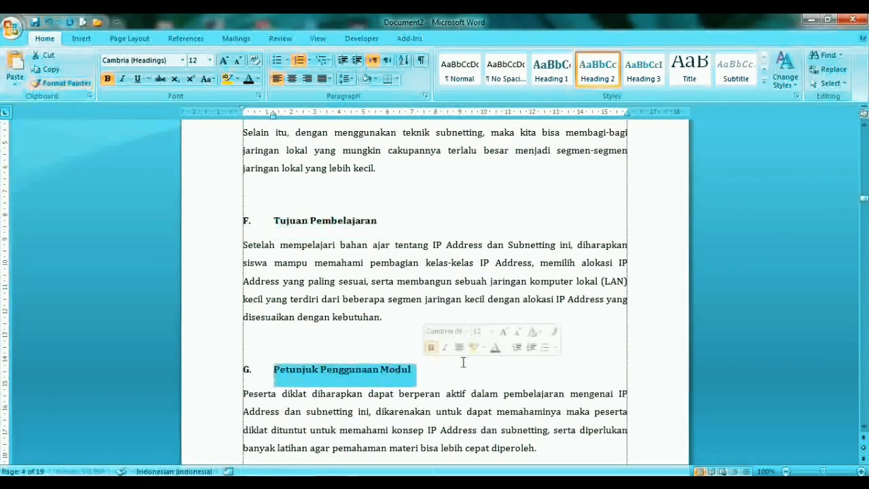
# Step: Look over the subheadings under BAB II KEGIATAN BELAJAR 1 and those at the end of BAB I
pyautogui.moveTo(863, 200)
pyautogui.mouseDown()
pyautogui.moveTo(863, 209)
pyautogui.moveTo(866, 164)
pyautogui.moveTo(866, 213)
pyautogui.mouseUp()
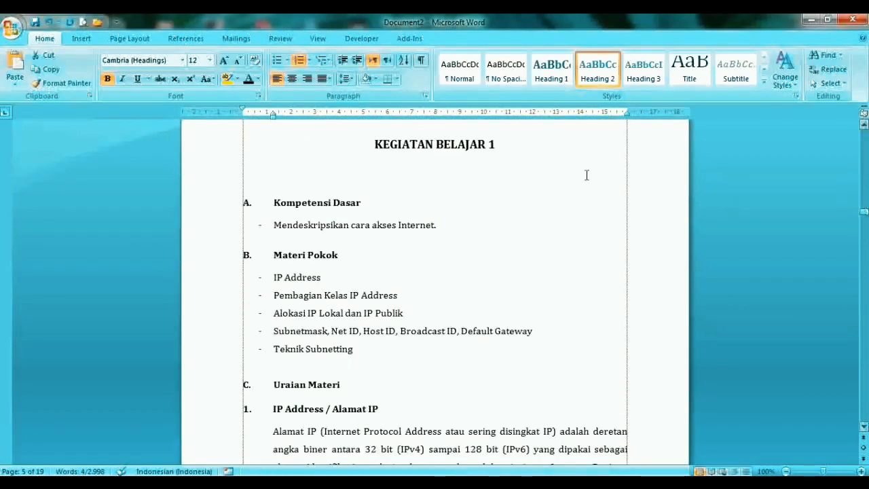
pyautogui.click(308, 202)
pyautogui.press('Up')
pyautogui.press('Up')
pyautogui.press('Up')
pyautogui.press('Up')
pyautogui.press('Up')
pyautogui.press('Down')
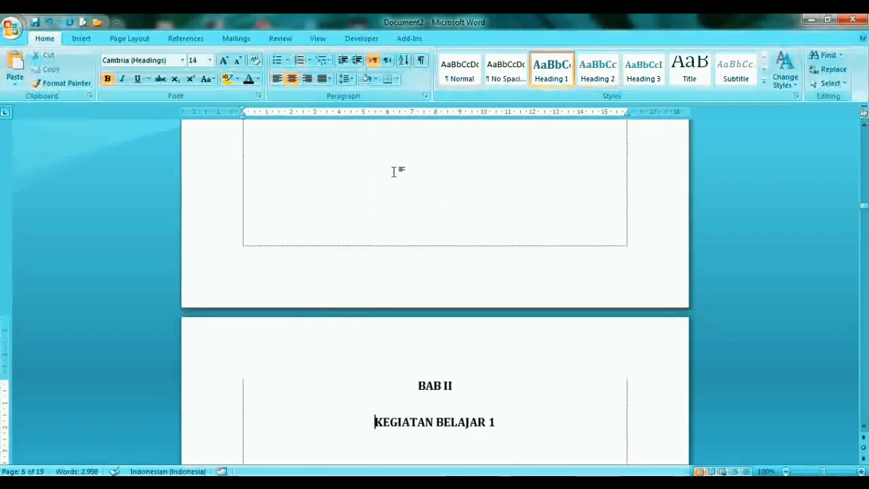
pyautogui.press('Down')
pyautogui.press('Down')
pyautogui.press('Down')
pyautogui.press('Down')
pyautogui.press('Down')
pyautogui.press('Down')
pyautogui.press('Down')
pyautogui.press('Down')
pyautogui.press('Down')
pyautogui.press('Down')
pyautogui.press('Down')
pyautogui.press('Down')
pyautogui.press('Down')
pyautogui.press('Down')
pyautogui.press('Down')
pyautogui.click(281, 192)
pyautogui.moveTo(269, 187); pyautogui.dragTo(365, 194)
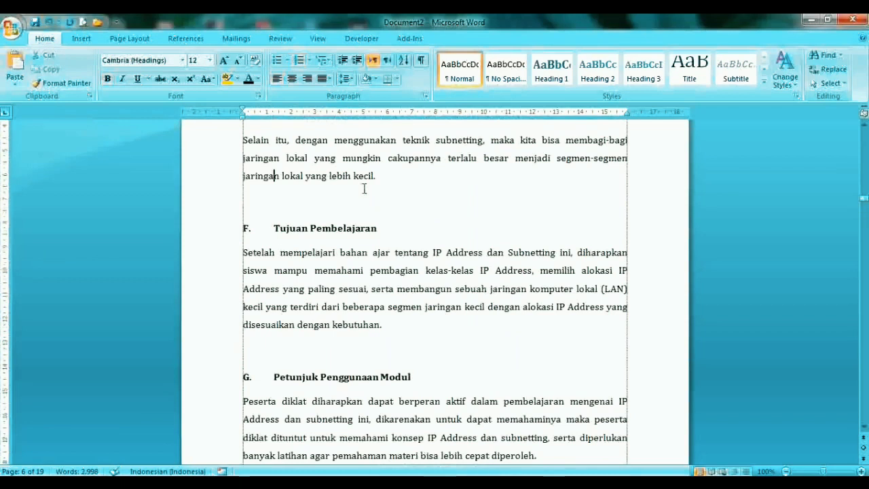
# Step: Try to copy the Petunjuk Penggunaan Modul subheading's formatting onto Kompetensi Dasar under KEGIATAN BELAJAR 1 with Format Painter
pyautogui.click(295, 378)
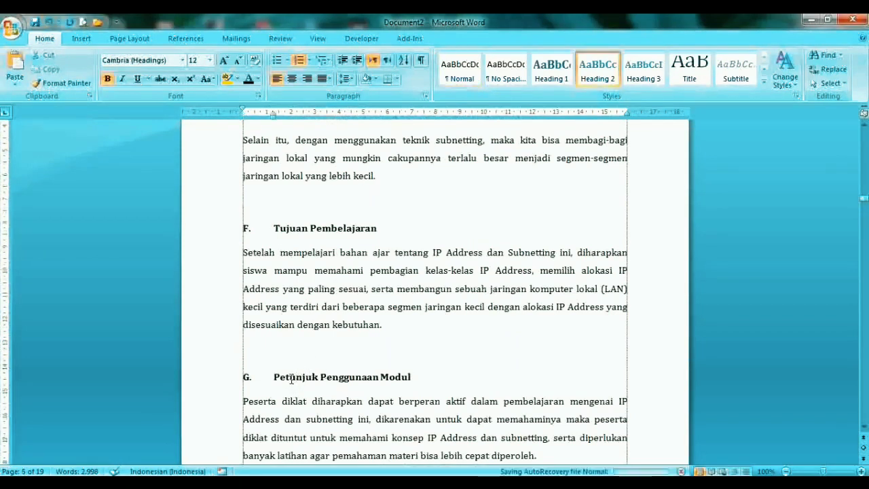
pyautogui.click(62, 82)
pyautogui.moveTo(864, 198); pyautogui.dragTo(866, 214)
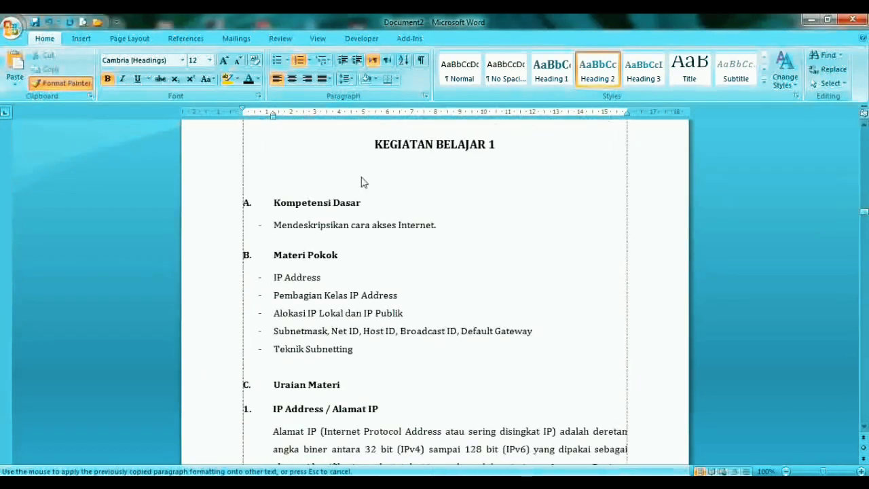
pyautogui.click(389, 196)
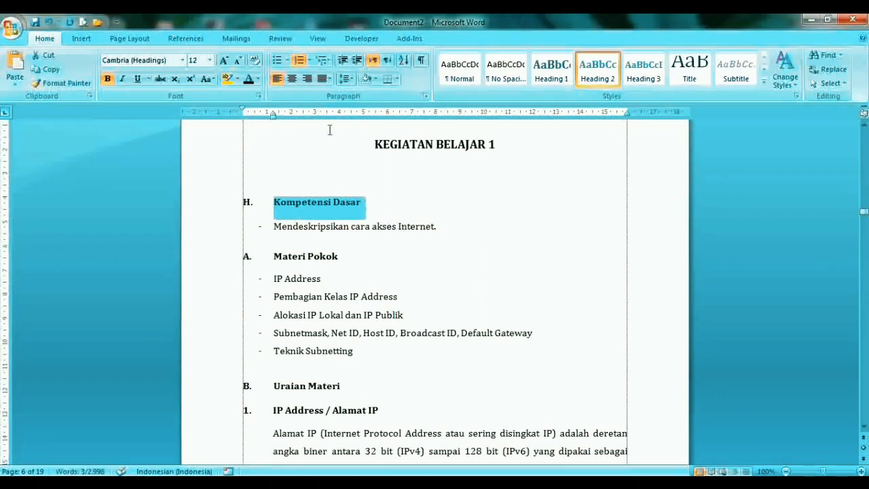
pyautogui.click(309, 63)
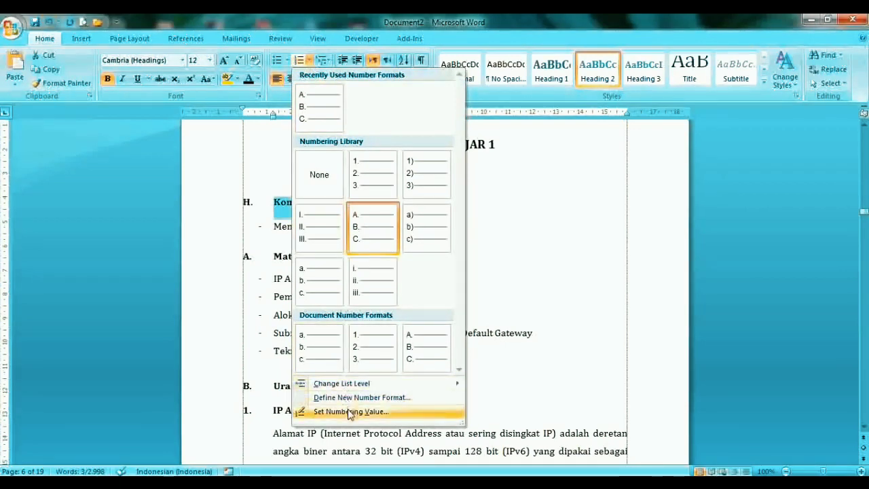
pyautogui.click(569, 249)
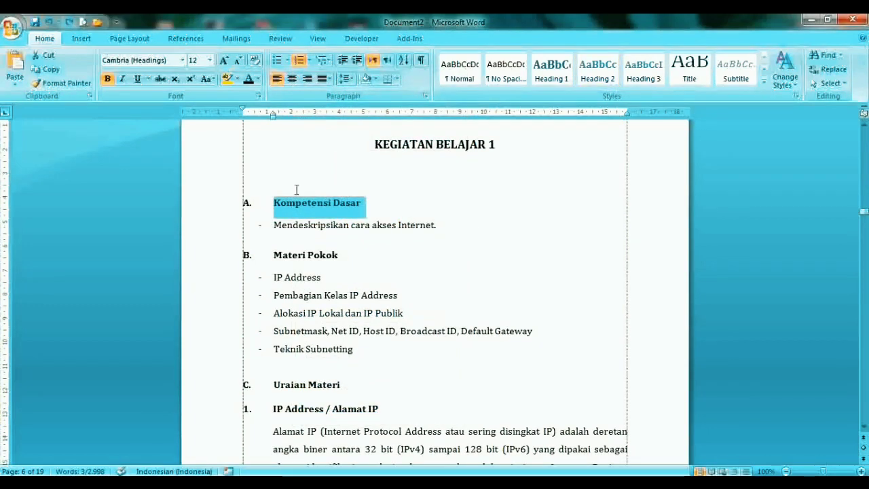
# Step: Apply the Heading 2 style to the Kompetensi Dasar subheading, with font size 12 and black font color
pyautogui.click(613, 73)
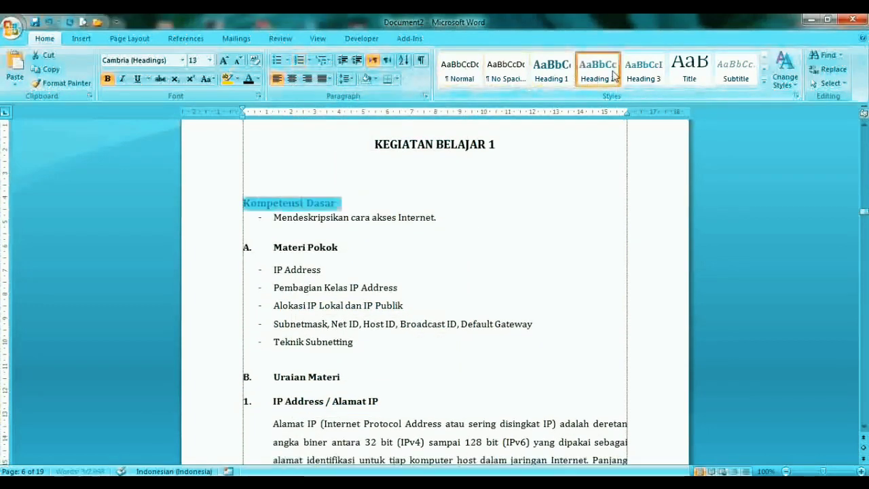
pyautogui.click(210, 60)
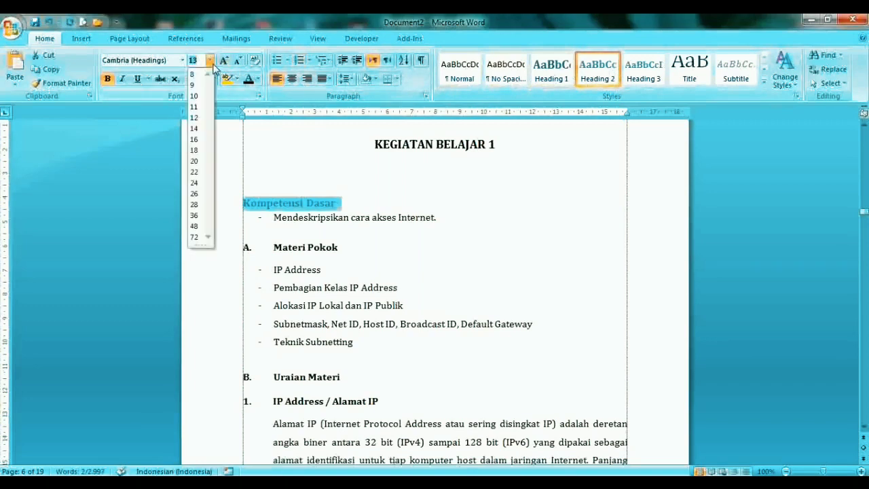
pyautogui.click(193, 118)
pyautogui.click(248, 80)
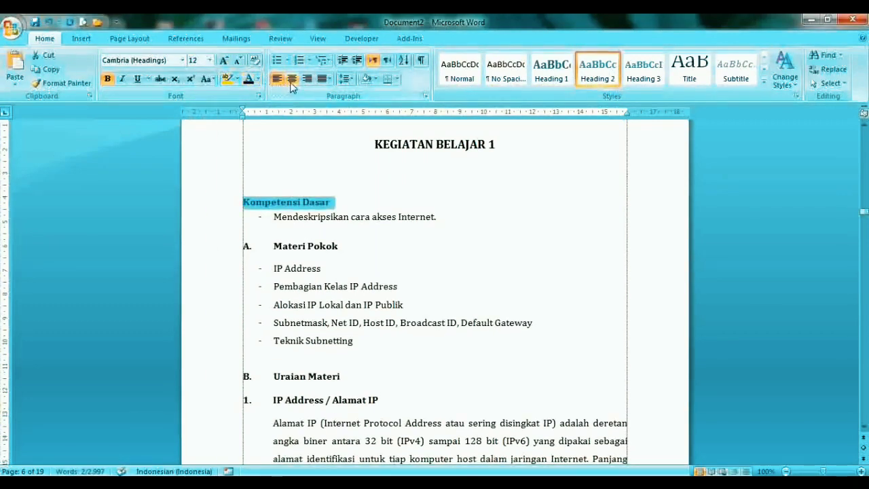
# Step: Number the Kompetensi Dasar subheading in the A., B., C. format with its number at the left margin and double line spacing
pyautogui.click(309, 61)
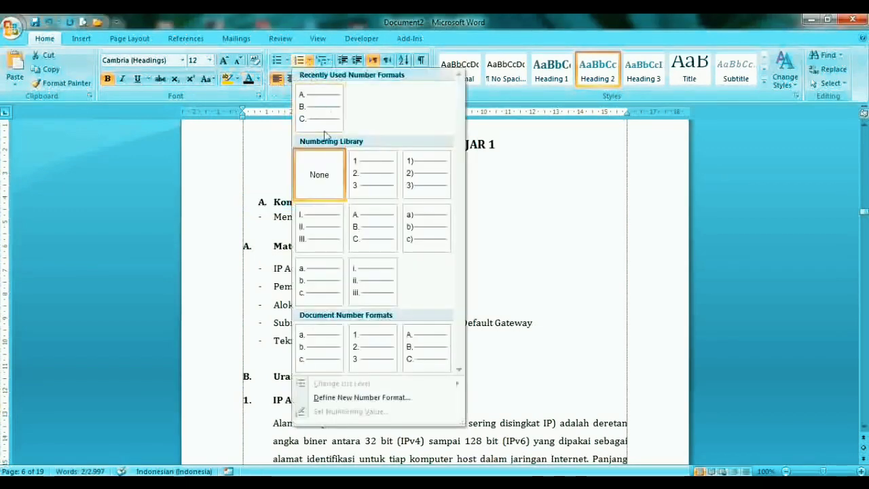
pyautogui.click(376, 230)
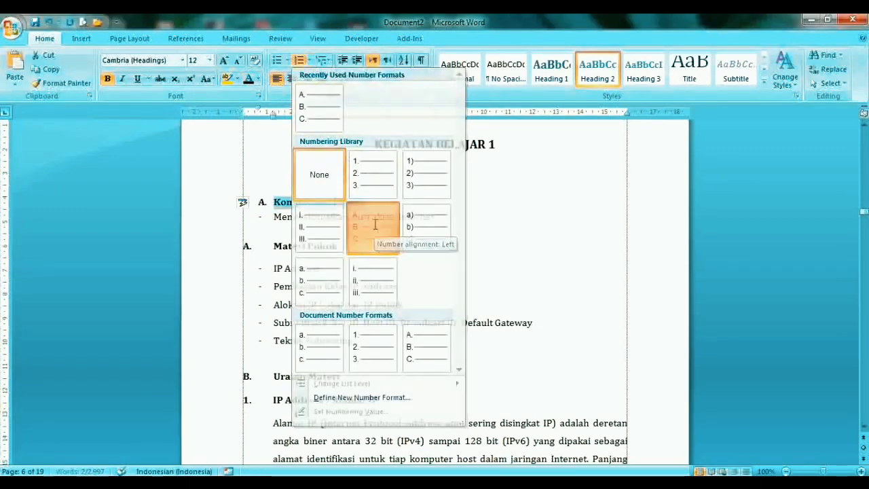
pyautogui.moveTo(259, 110); pyautogui.dragTo(242, 111)
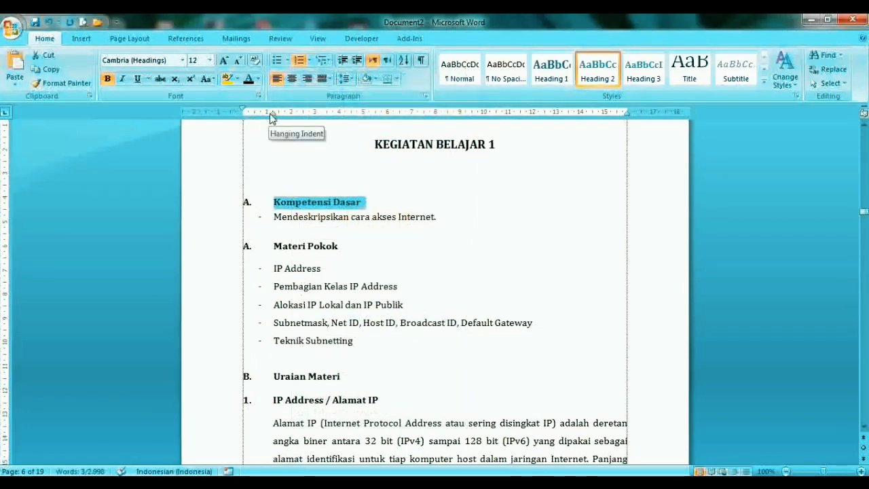
pyautogui.hotkey('ctrl', '2')
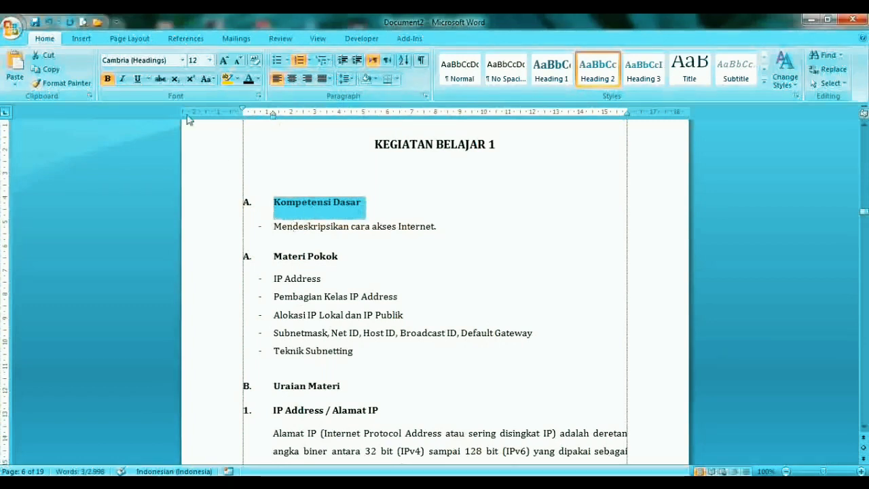
# Step: Copy the Kompetensi Dasar subheading's formatting onto the Materi Pokok and Uraian Materi subheadings under KEGIATAN BELAJAR 1 with Format Painter
pyautogui.click(61, 82)
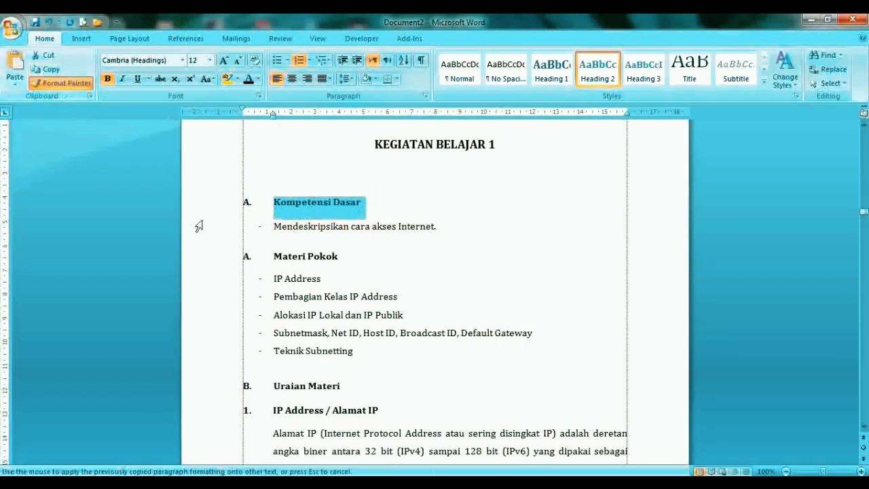
pyautogui.moveTo(272, 256); pyautogui.dragTo(339, 257)
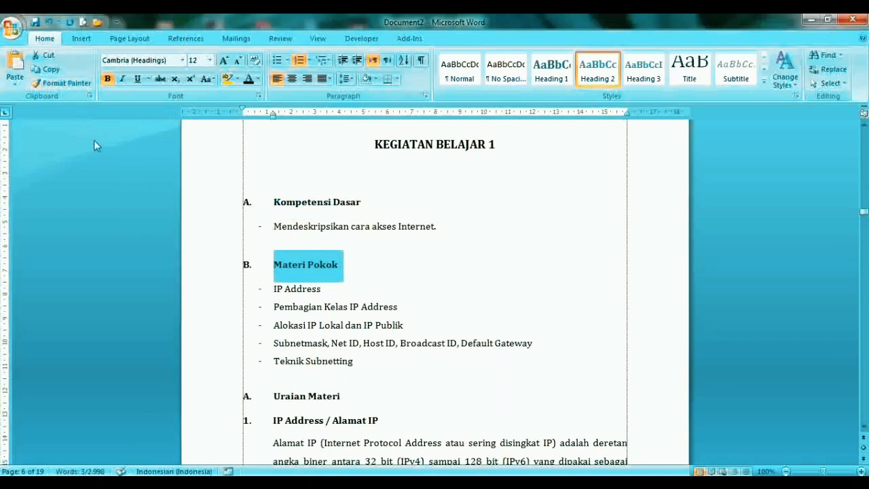
pyautogui.click(62, 83)
pyautogui.moveTo(270, 395); pyautogui.dragTo(342, 397)
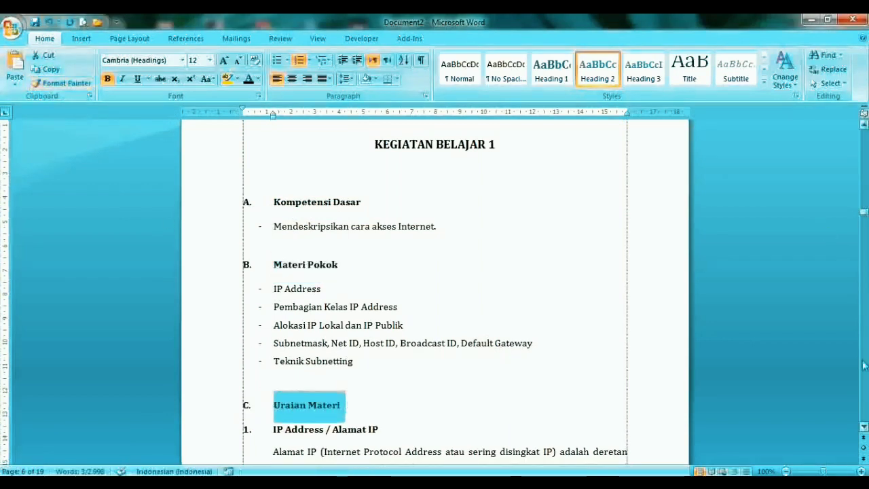
# Step: Copy the Uraian Materi subheading's formatting onto the Rangkuman subheading with Format Painter
pyautogui.click(865, 425)
pyautogui.click(865, 426)
pyautogui.click(865, 425)
pyautogui.click(864, 425)
pyautogui.click(864, 427)
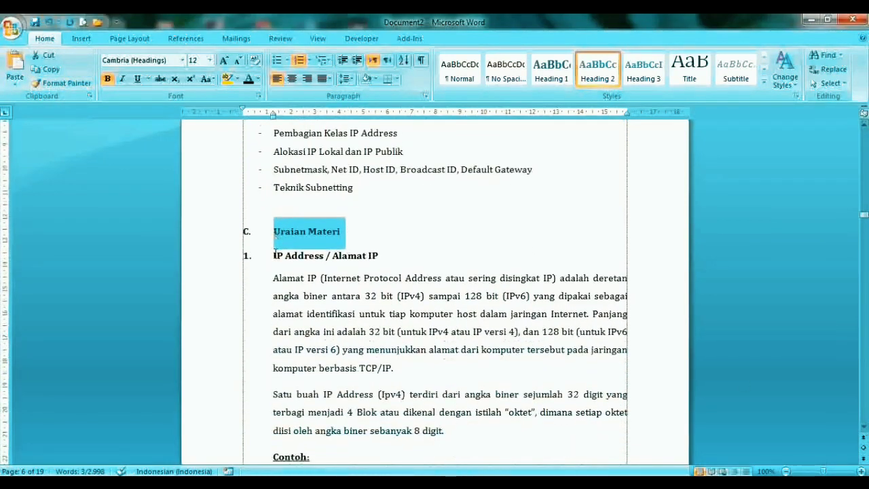
pyautogui.moveTo(275, 256); pyautogui.dragTo(375, 265)
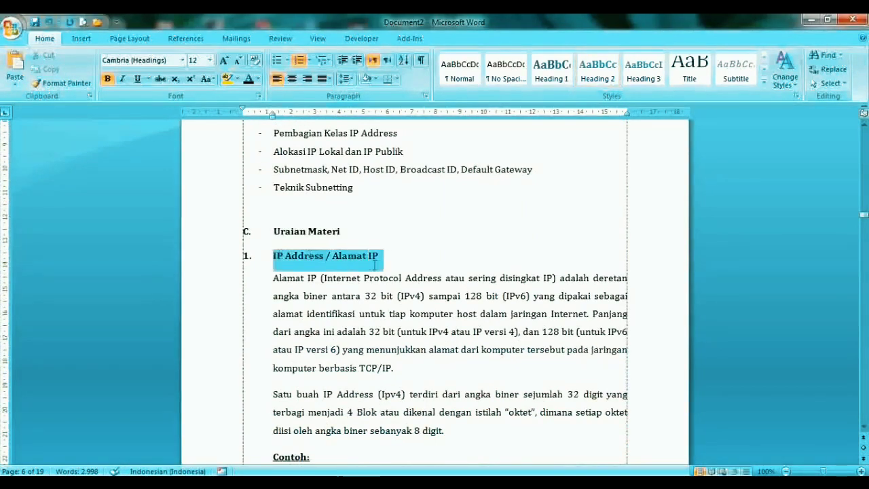
pyautogui.click(317, 240)
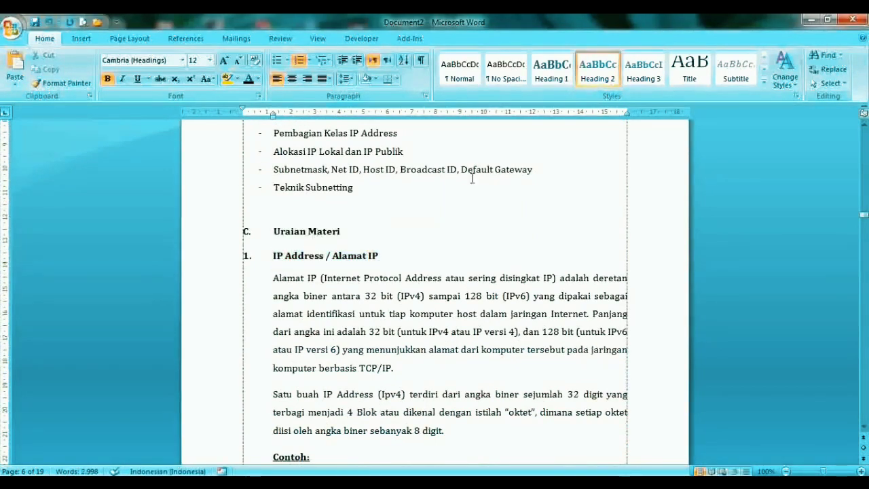
pyautogui.click(46, 85)
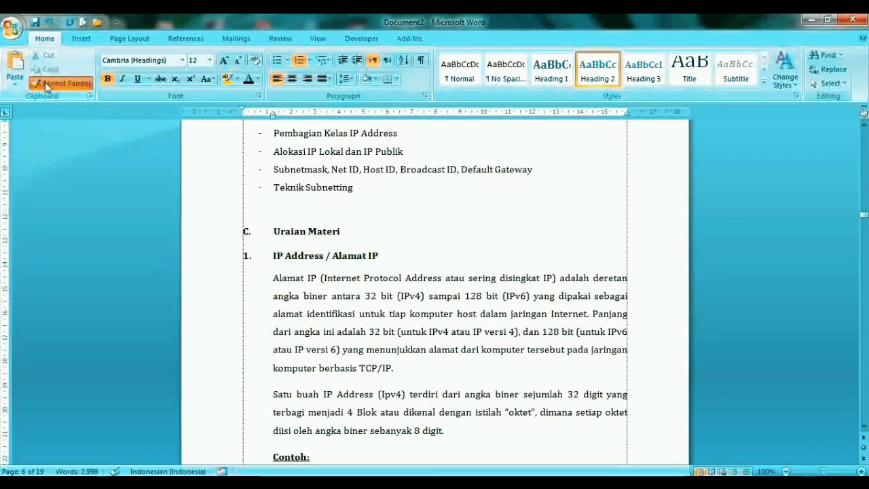
pyautogui.moveTo(864, 218); pyautogui.dragTo(865, 352)
pyautogui.moveTo(271, 226); pyautogui.dragTo(337, 226)
pyautogui.moveTo(866, 350)
pyautogui.mouseDown()
pyautogui.moveTo(865, 365)
pyautogui.moveTo(866, 351)
pyautogui.mouseUp()
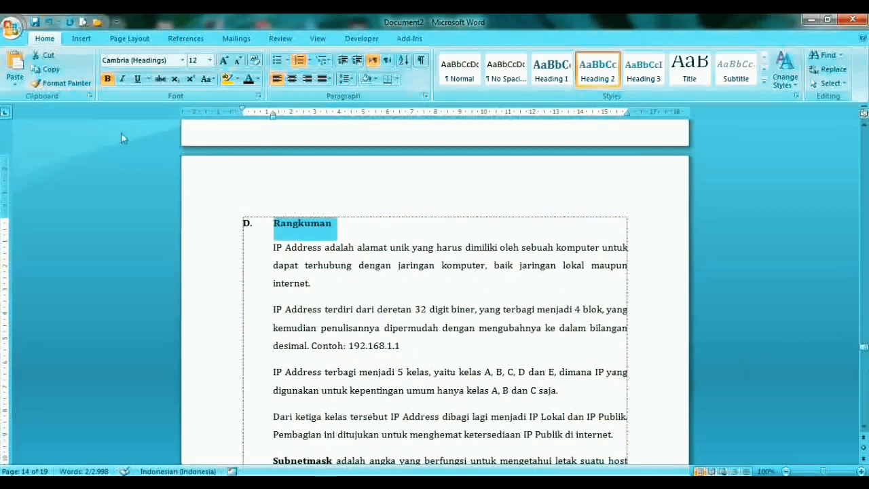
# Step: Copy the Rangkuman subheading's formatting onto the two remaining lettered subheadings of BAB II, ending with Tes Mandiri, with Format Painter
pyautogui.click(68, 84)
pyautogui.moveTo(865, 349); pyautogui.dragTo(865, 362)
pyautogui.moveTo(283, 253); pyautogui.dragTo(363, 252)
pyautogui.click(77, 83)
pyautogui.moveTo(865, 367); pyautogui.dragTo(857, 364)
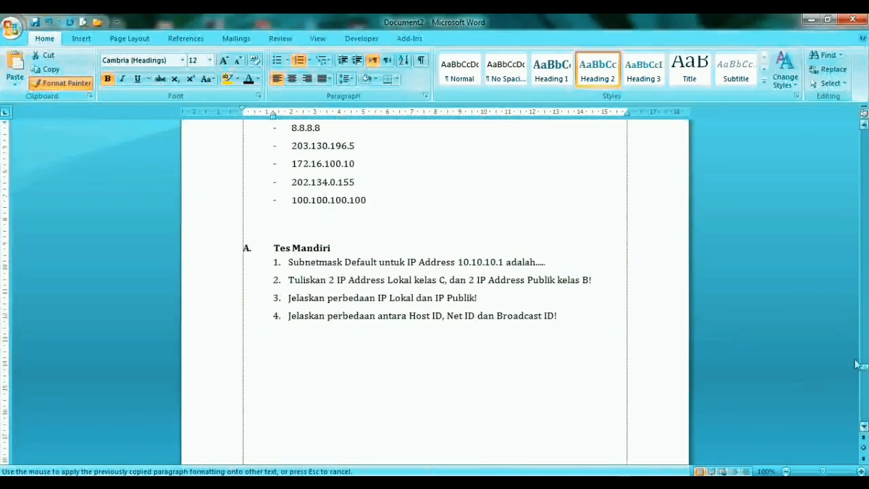
pyautogui.moveTo(268, 246); pyautogui.dragTo(333, 247)
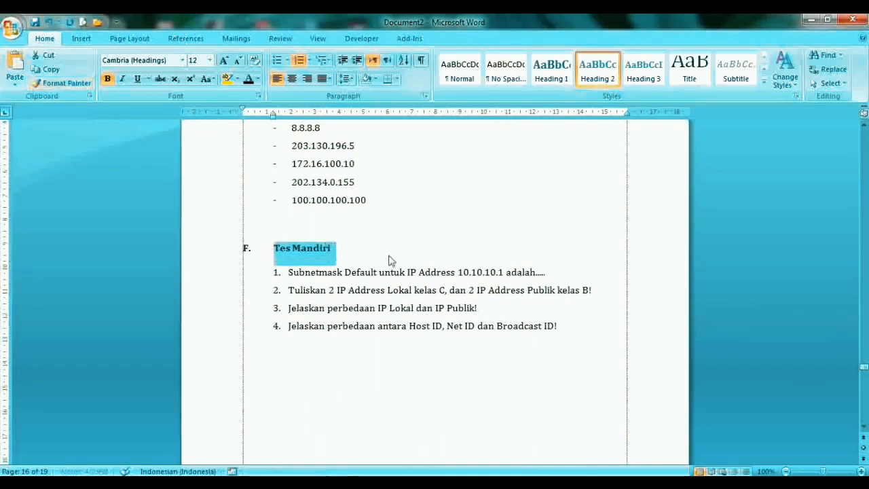
# Step: Look over the start of BAB III and go back to the IP Address / Alamat IP subheading under Uraian Materi in BAB II
pyautogui.moveTo(861, 372); pyautogui.dragTo(866, 384)
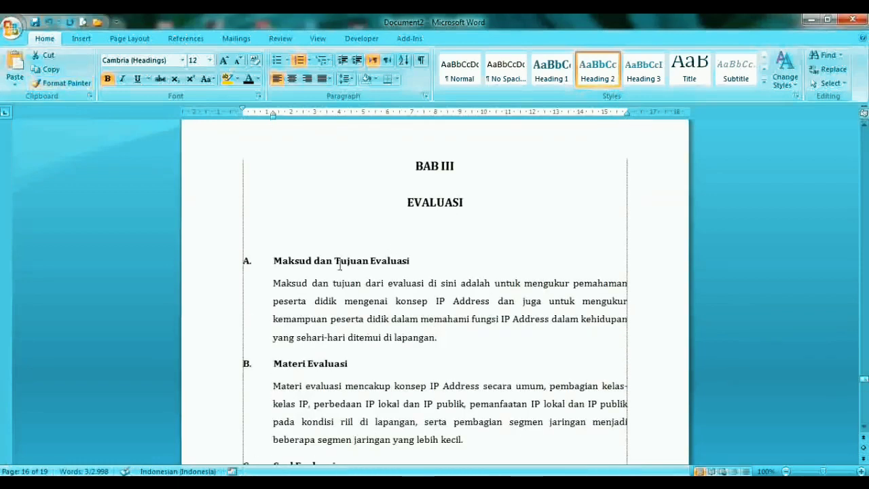
pyautogui.press('pageup')
pyautogui.press('pageup')
pyautogui.press('pageup')
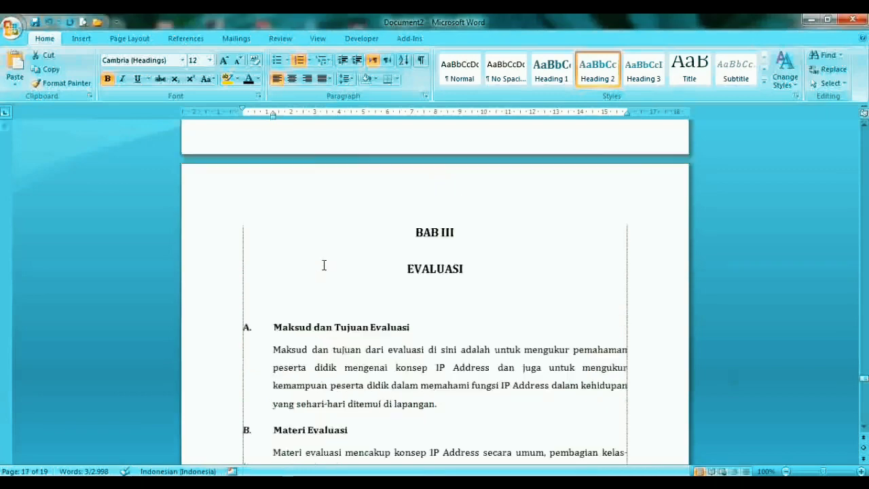
pyautogui.press('pageup')
pyautogui.press('pageup')
pyautogui.press('pageup')
pyautogui.press('pageup')
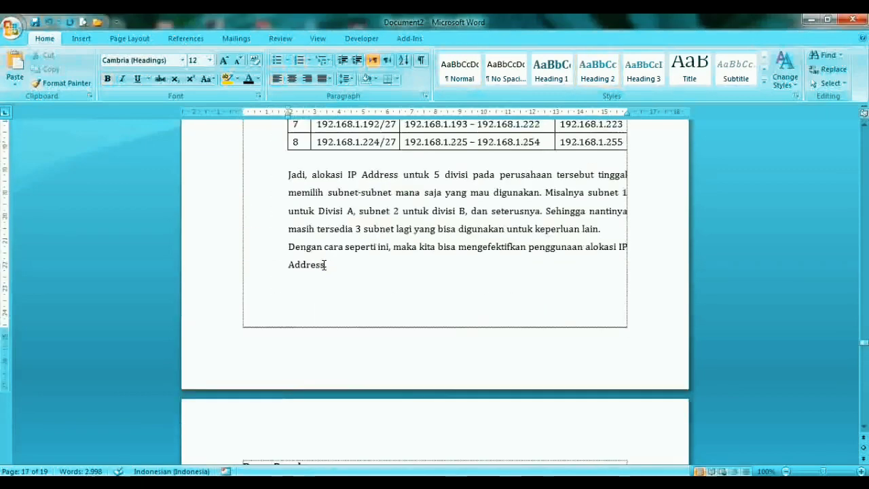
pyautogui.press('pageup')
pyautogui.press('pageup')
pyautogui.press('pageup')
pyautogui.press('pageup')
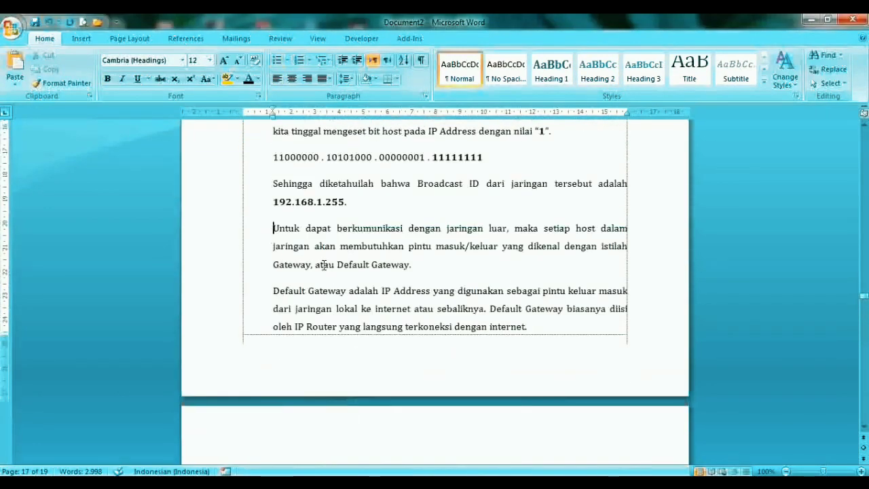
pyautogui.press('pageup')
pyautogui.press('pageup')
pyautogui.press('pageup')
pyautogui.press('pageup')
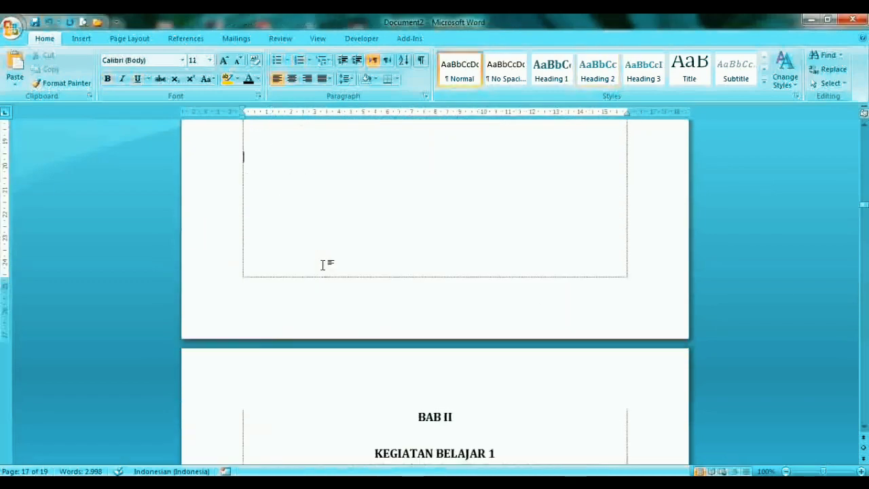
pyautogui.press('Down')
pyautogui.press('Down')
pyautogui.press('Down')
pyautogui.press('Down')
pyautogui.press('Down')
pyautogui.press('Down')
pyautogui.press('Down')
pyautogui.press('Down')
pyautogui.press('Down')
pyautogui.press('Down')
pyautogui.press('Down')
pyautogui.press('Down')
pyautogui.press('Down')
pyautogui.press('Down')
pyautogui.press('Down')
pyautogui.press('Down')
pyautogui.press('Down')
pyautogui.press('Down')
pyautogui.press('Down')
pyautogui.press('Down')
pyautogui.press('Down')
pyautogui.press('Down')
pyautogui.press('Down')
pyautogui.press('Down')
pyautogui.press('Down')
pyautogui.press('Down')
pyautogui.press('Down')
pyautogui.press('Down')
pyautogui.press('Down')
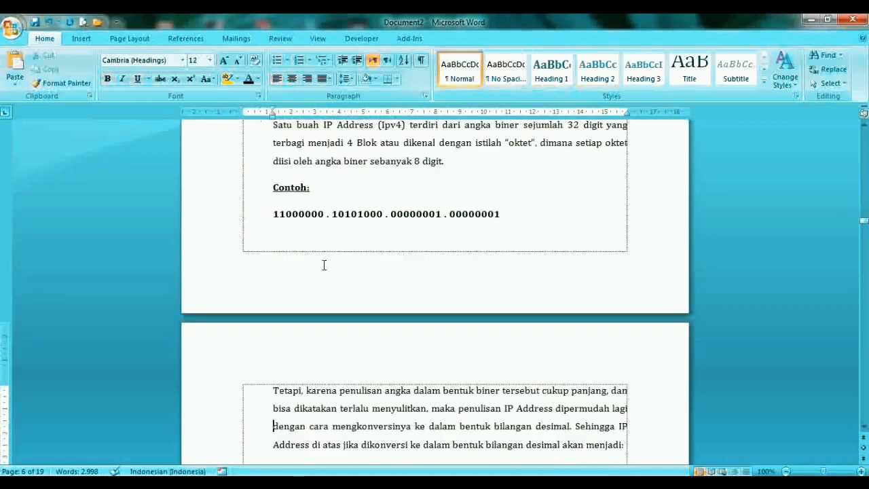
pyautogui.press('Up')
pyautogui.press('Up')
pyautogui.press('Up')
pyautogui.press('Up')
pyautogui.press('Up')
pyautogui.press('Up')
pyautogui.press('Up')
pyautogui.press('Up')
pyautogui.press('Up')
pyautogui.press('Up')
pyautogui.press('Up')
pyautogui.press('Up')
pyautogui.press('Up')
pyautogui.press('Up')
pyautogui.press('Up')
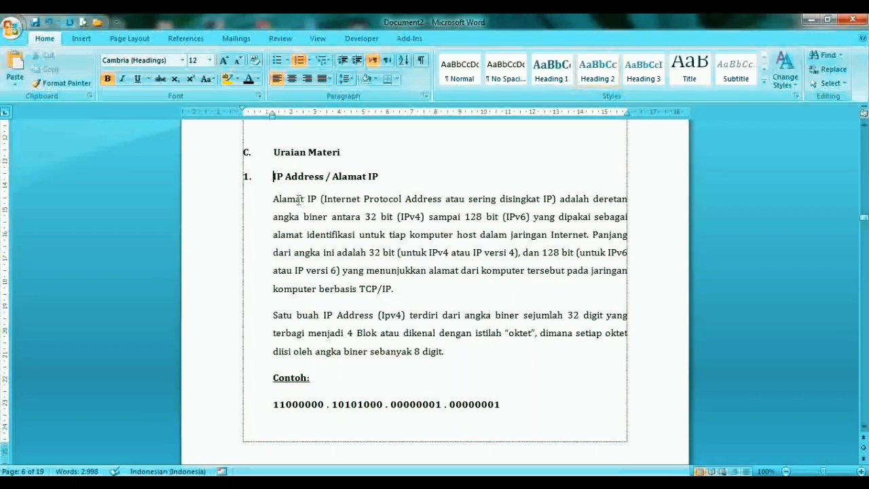
# Step: Apply the Heading 3 style to the IP Address / Alamat IP subheading, with font size 12 and black font color
pyautogui.moveTo(268, 178); pyautogui.dragTo(375, 173)
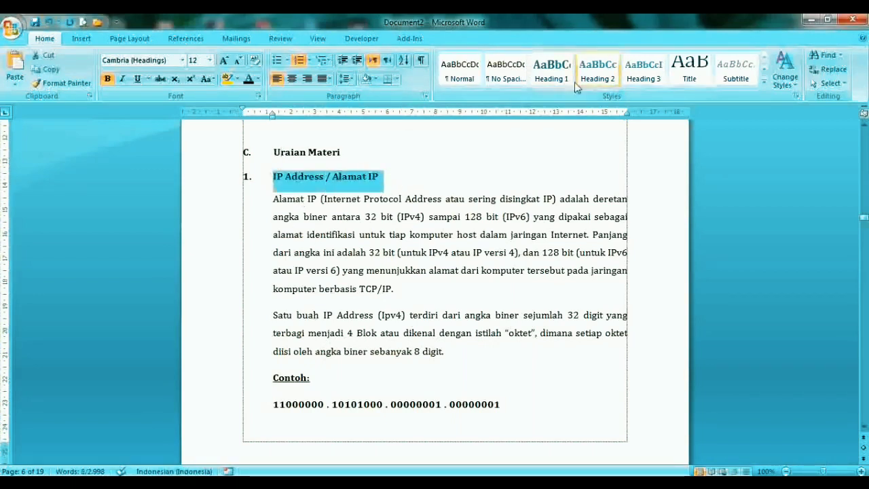
pyautogui.click(656, 75)
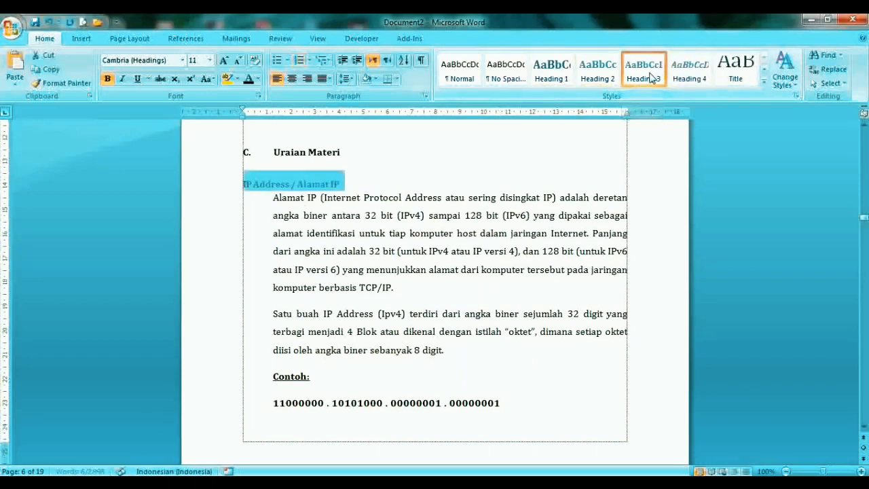
pyautogui.click(210, 60)
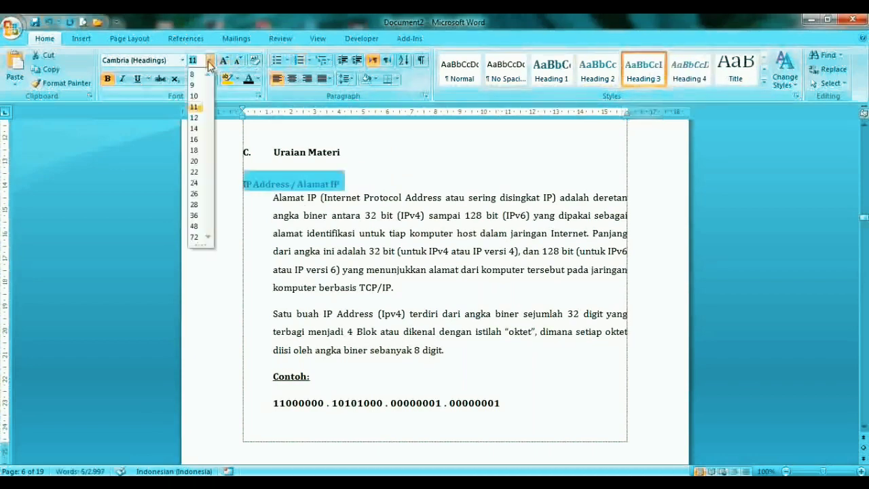
pyautogui.click(197, 114)
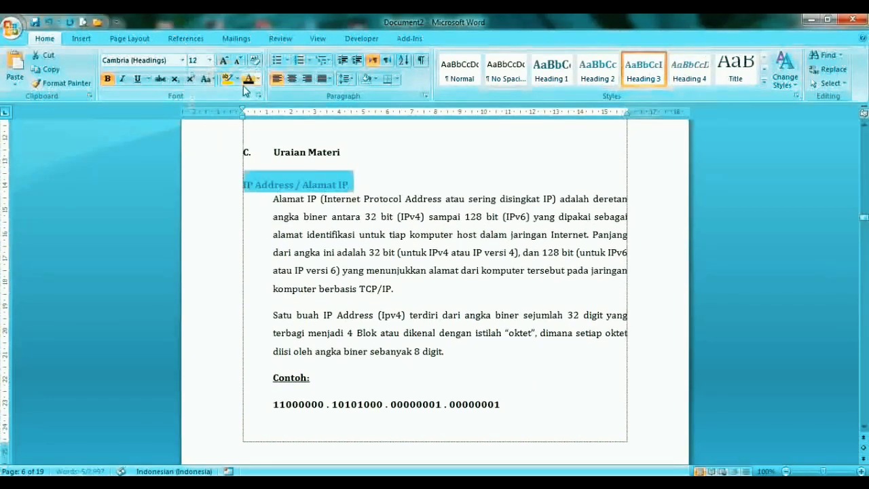
# Step: Number the IP Address / Alamat IP subheading in the 1., 2., 3. format with its number at the left margin and 1.5 line spacing
pyautogui.click(308, 60)
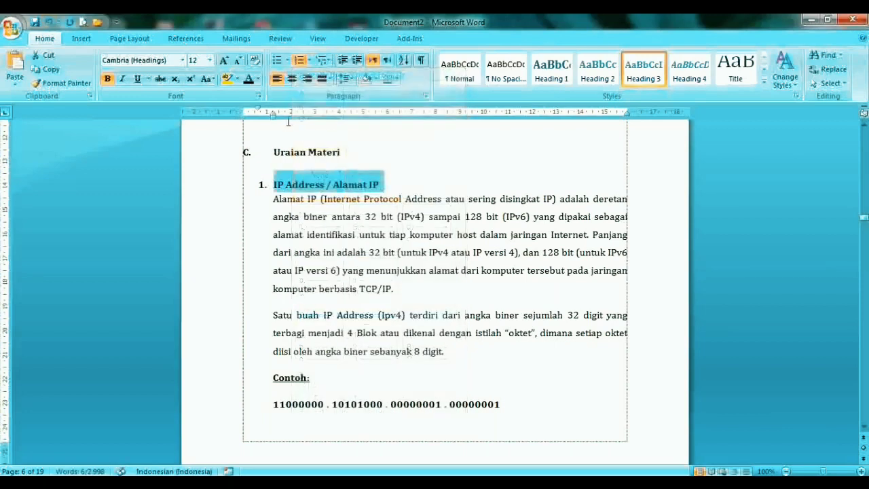
pyautogui.moveTo(259, 112); pyautogui.dragTo(243, 112)
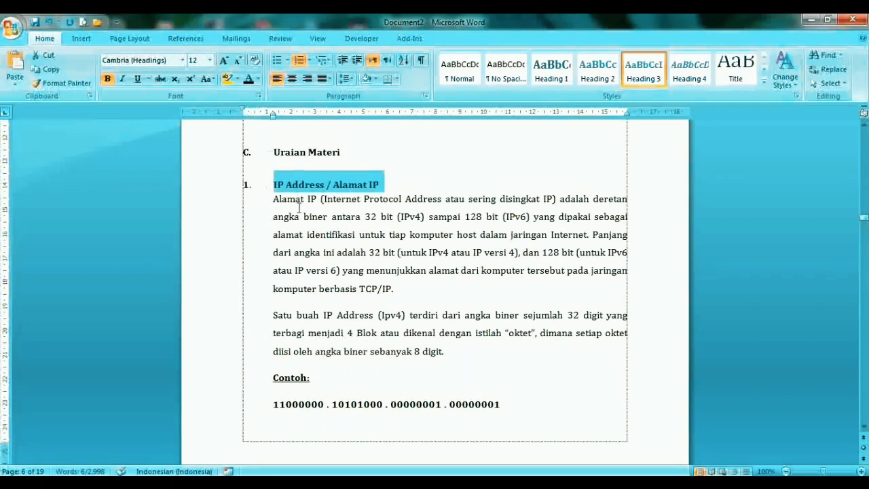
pyautogui.hotkey('ctrl', '5')
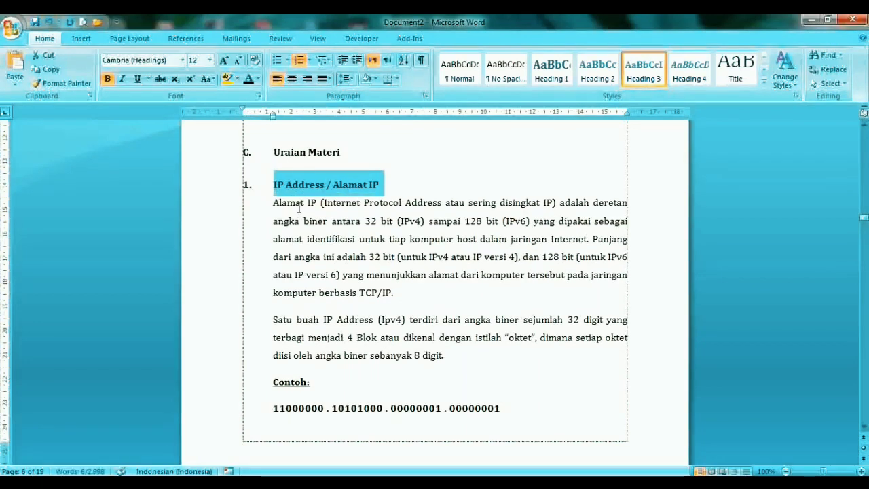
pyautogui.click(340, 217)
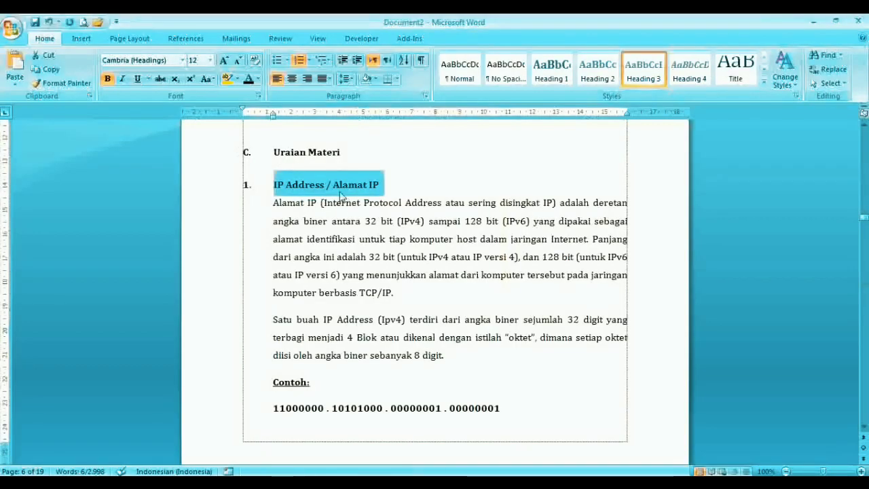
pyautogui.click(345, 202)
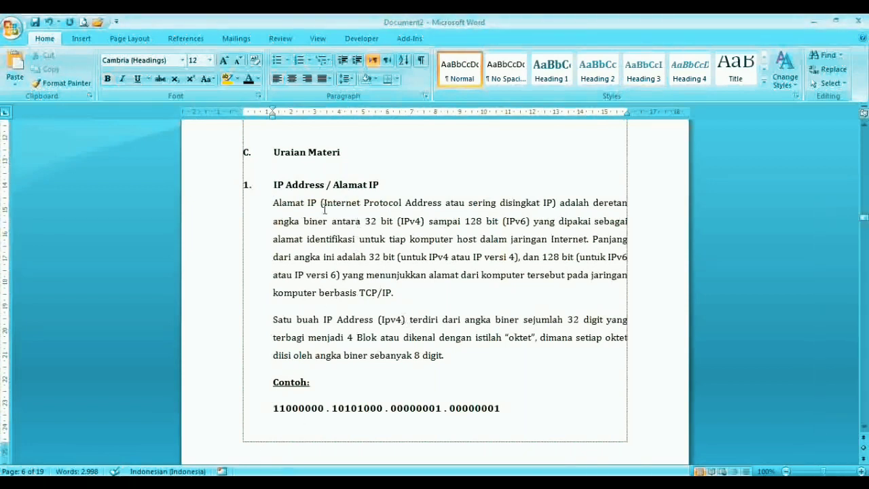
pyautogui.click(374, 242)
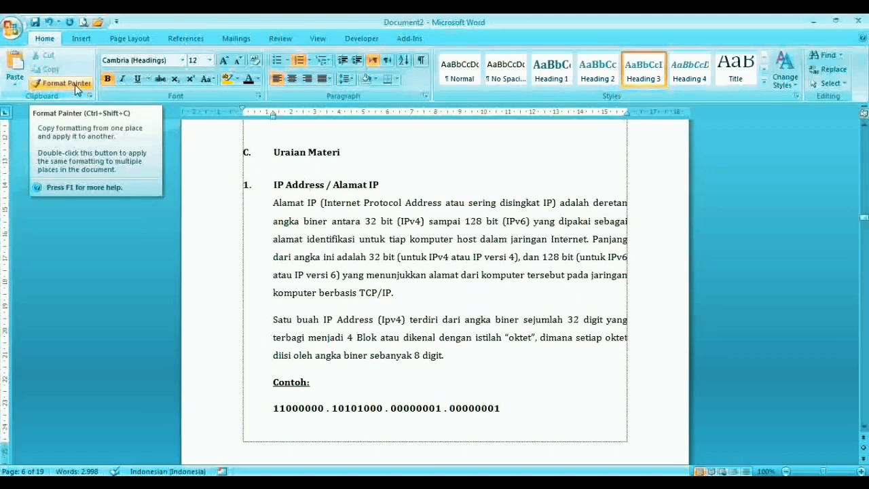
# Step: Copy the IP Address / Alamat IP formatting onto the Pembagian Kelas IP Address and Alokasi IP Lokal dan IP Publik subheadings with Format Painter
pyautogui.click(273, 185)
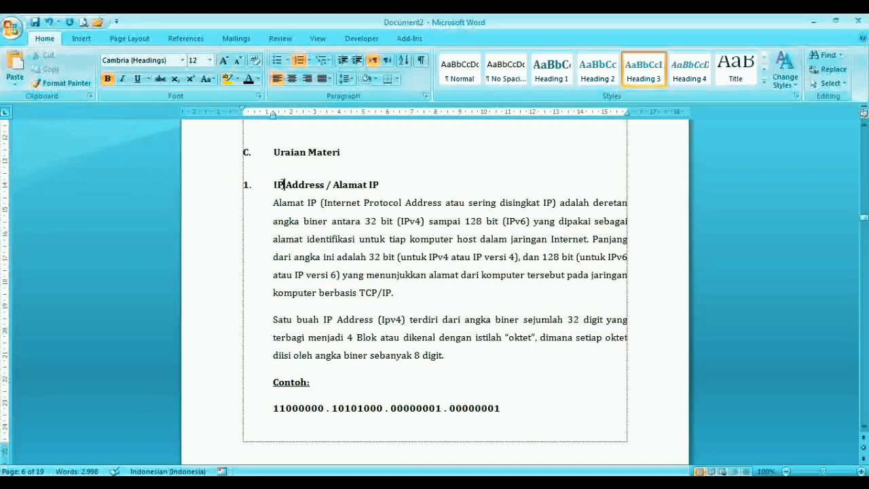
pyautogui.click(78, 87)
pyautogui.moveTo(865, 220); pyautogui.dragTo(865, 235)
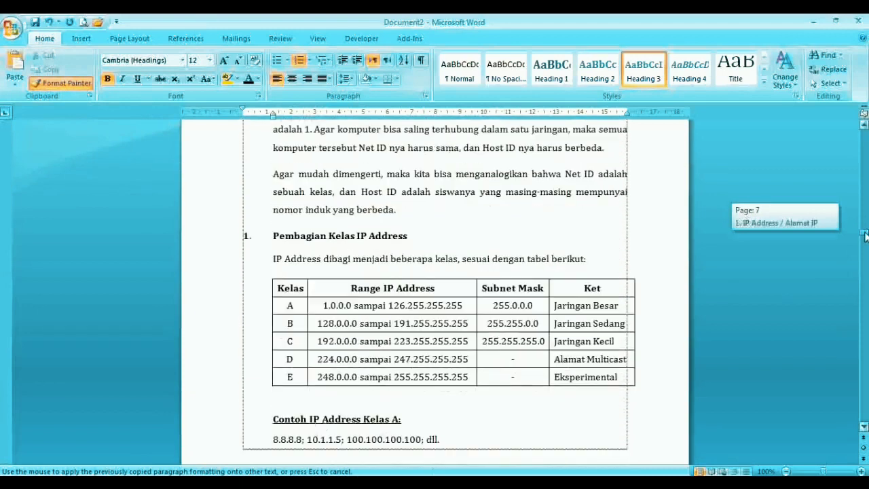
pyautogui.moveTo(273, 236); pyautogui.dragTo(412, 238)
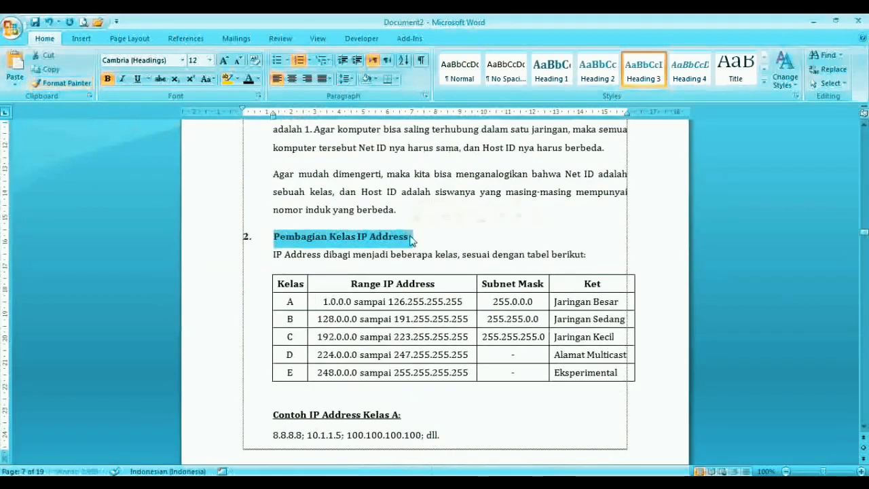
pyautogui.click(55, 84)
pyautogui.moveTo(864, 233); pyautogui.dragTo(864, 241)
pyautogui.moveTo(273, 313); pyautogui.dragTo(416, 313)
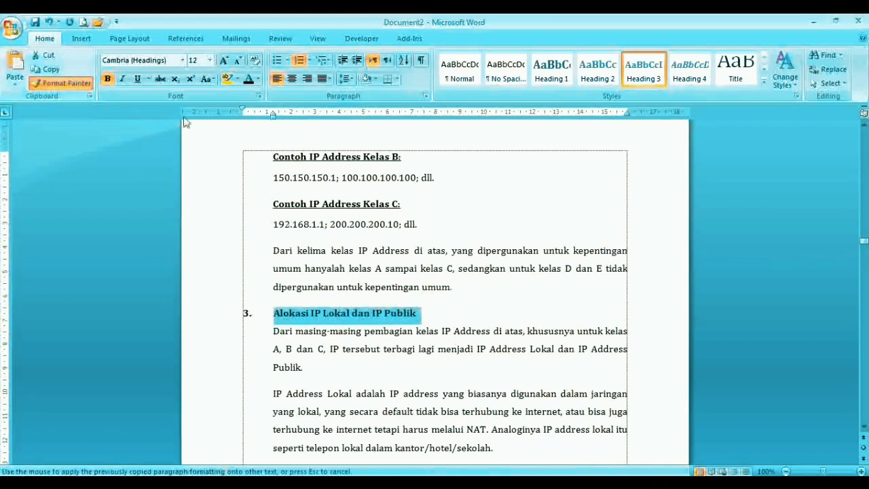
# Step: Copy the same Heading 3 formatting onto the Subnetmask, Net ID, Host ID, Broadcast ID, Default Gateway subheading and the Teknik Subnetting subheading
pyautogui.moveTo(864, 242); pyautogui.dragTo(865, 265)
pyautogui.moveTo(272, 315)
pyautogui.mouseDown()
pyautogui.moveTo(520, 320)
pyautogui.moveTo(545, 328)
pyautogui.mouseUp()
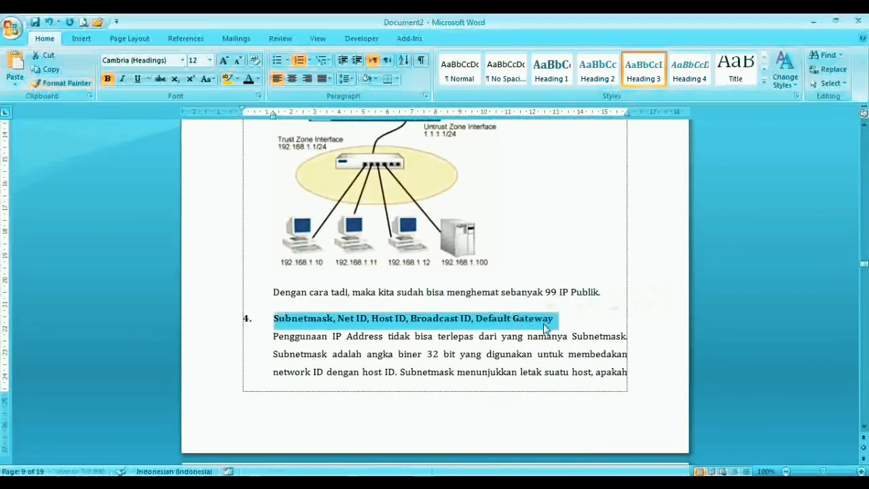
pyautogui.click(66, 84)
pyautogui.moveTo(865, 270); pyautogui.dragTo(865, 311)
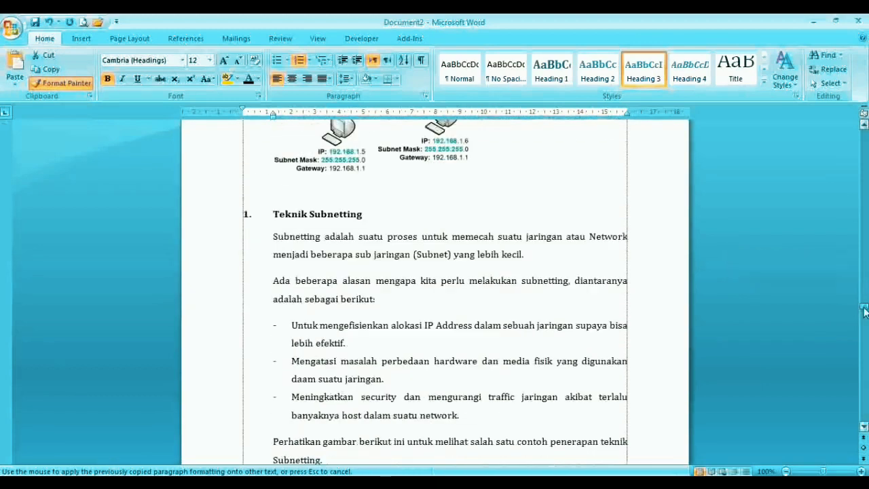
pyautogui.moveTo(270, 213); pyautogui.dragTo(352, 217)
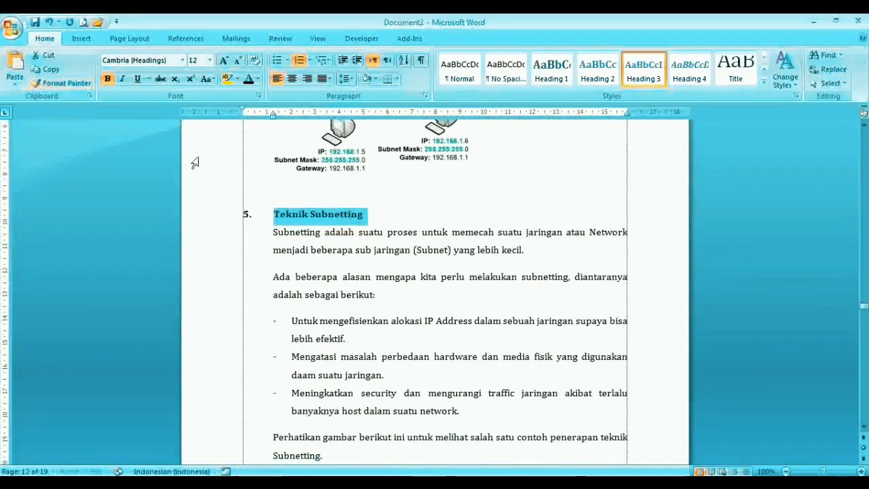
pyautogui.click(61, 82)
pyautogui.moveTo(865, 309); pyautogui.dragTo(866, 337)
pyautogui.click(75, 84)
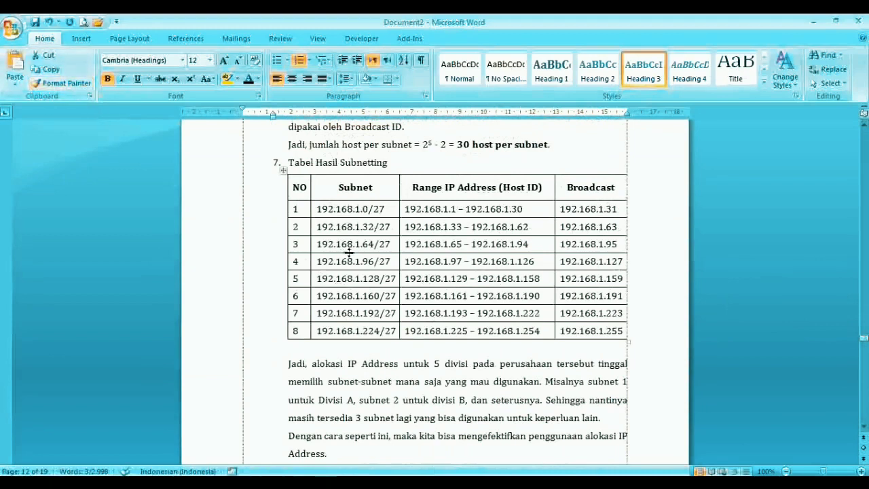
# Step: Apply the Heading 2 style to the Maksud dan Tujuan Evaluasi subheading in BAB III, with font size 12 and black font color
pyautogui.click(344, 383)
pyautogui.press('pagedown')
pyautogui.press('pagedown')
pyautogui.press('pagedown')
pyautogui.press('pagedown')
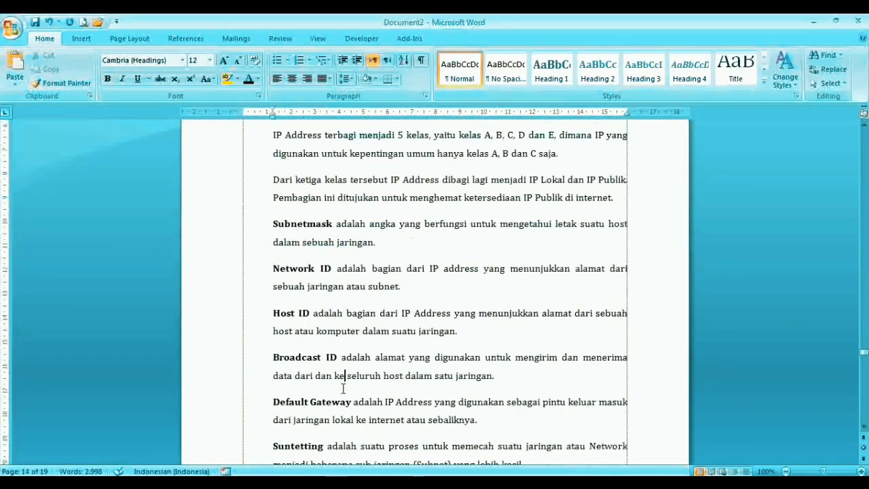
pyautogui.press('pagedown')
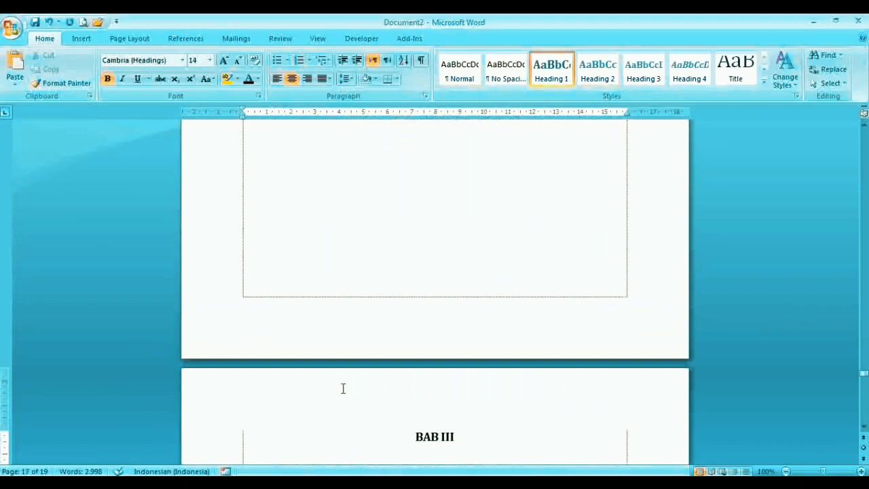
pyautogui.press('pagedown')
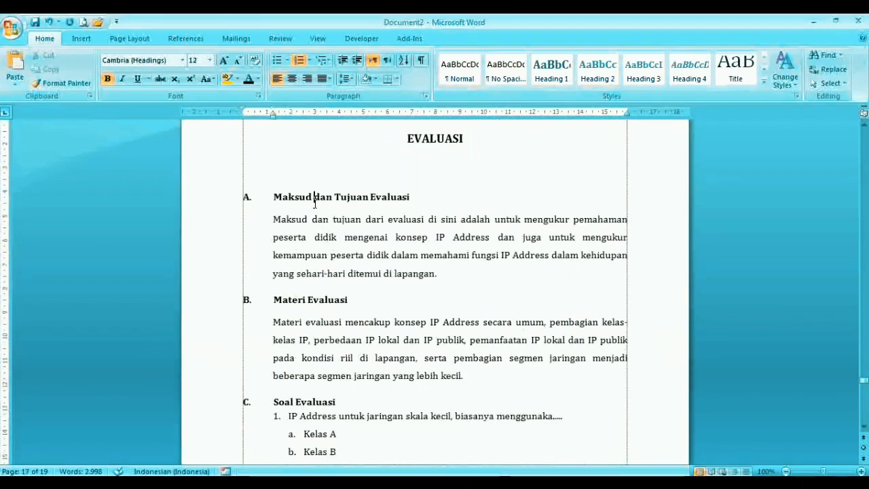
pyautogui.moveTo(265, 197); pyautogui.dragTo(408, 197)
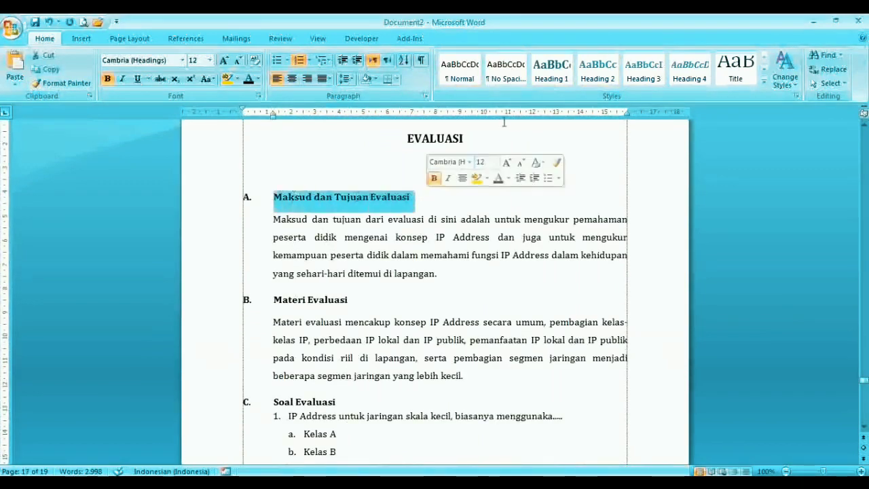
pyautogui.click(599, 68)
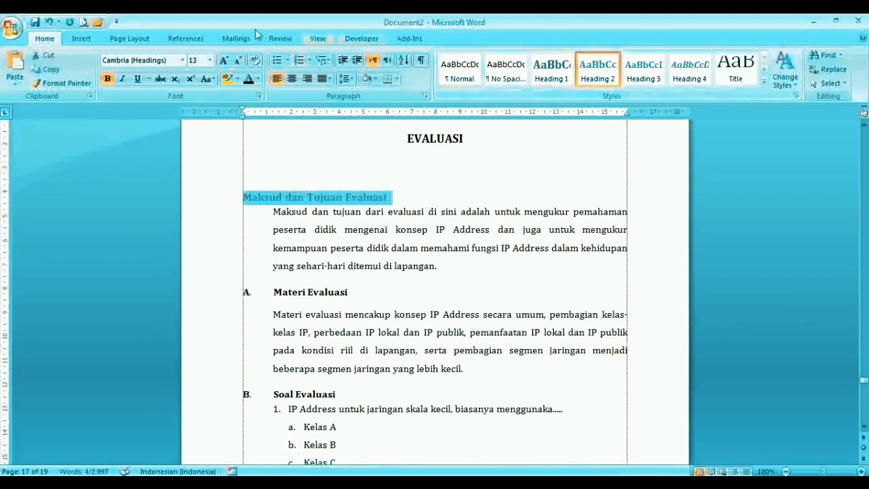
pyautogui.click(210, 60)
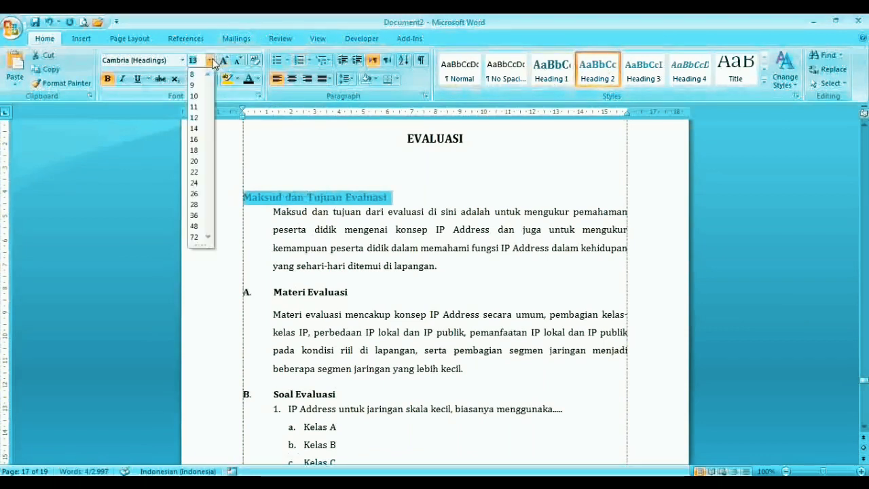
pyautogui.click(194, 118)
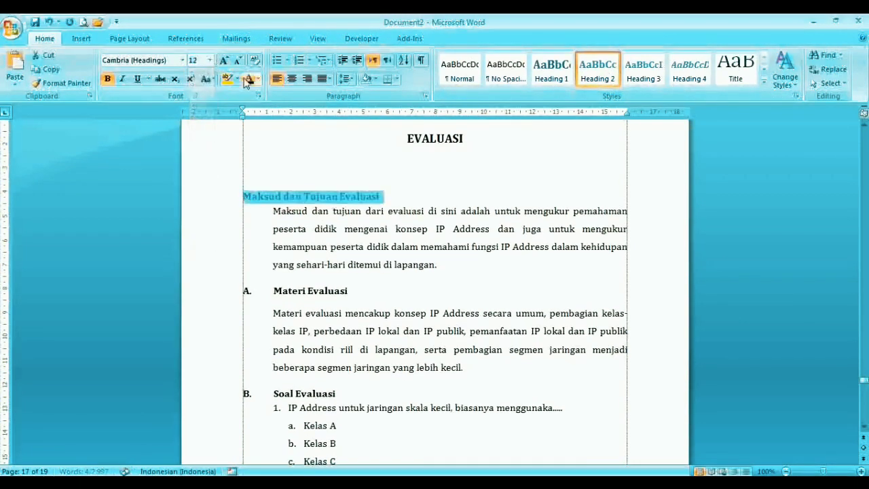
# Step: Number the Maksud dan Tujuan Evaluasi subheading in the A., B., C. format with its letter at the left margin and double line spacing
pyautogui.click(309, 61)
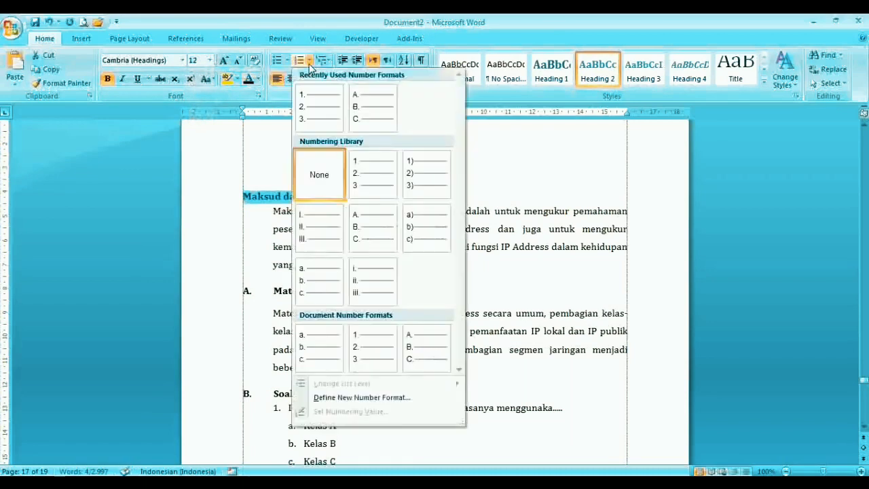
pyautogui.click(369, 104)
pyautogui.moveTo(258, 113); pyautogui.dragTo(243, 113)
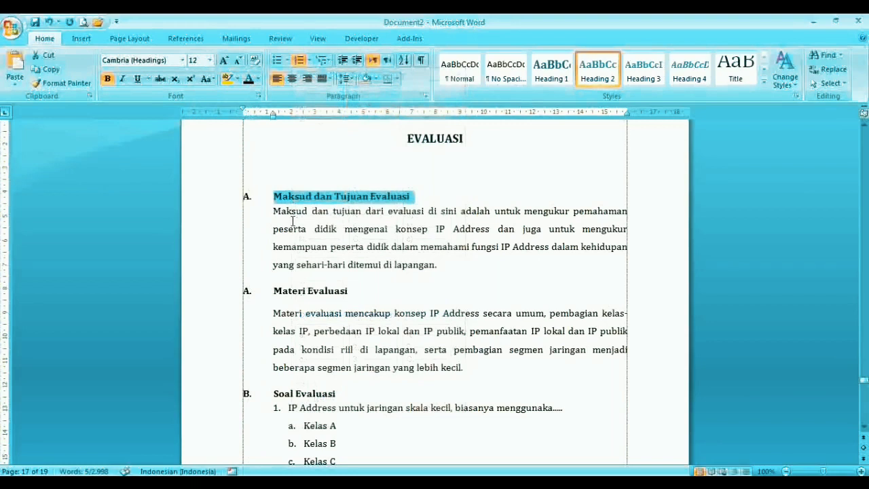
pyautogui.hotkey('ctrl', '2')
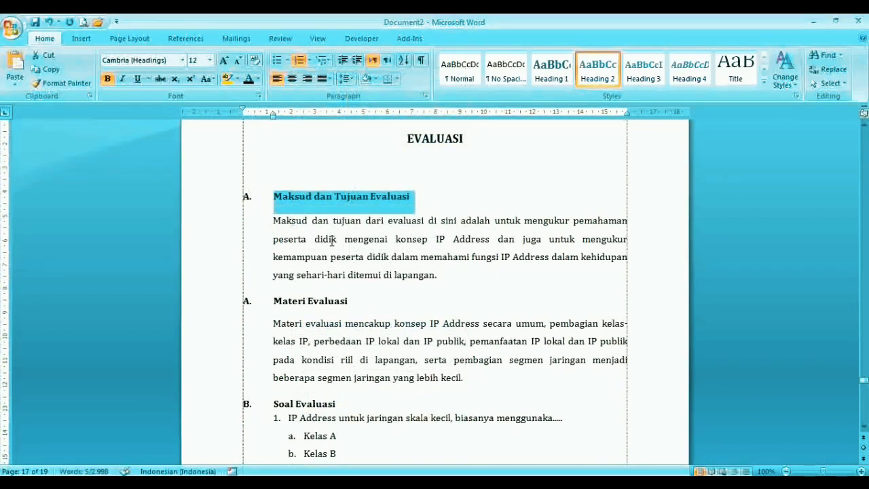
# Step: Copy the Maksud dan Tujuan Evaluasi formatting onto the Materi Evaluasi and Soal Evaluasi subheadings with Format Painter
pyautogui.click(295, 197)
pyautogui.click(62, 83)
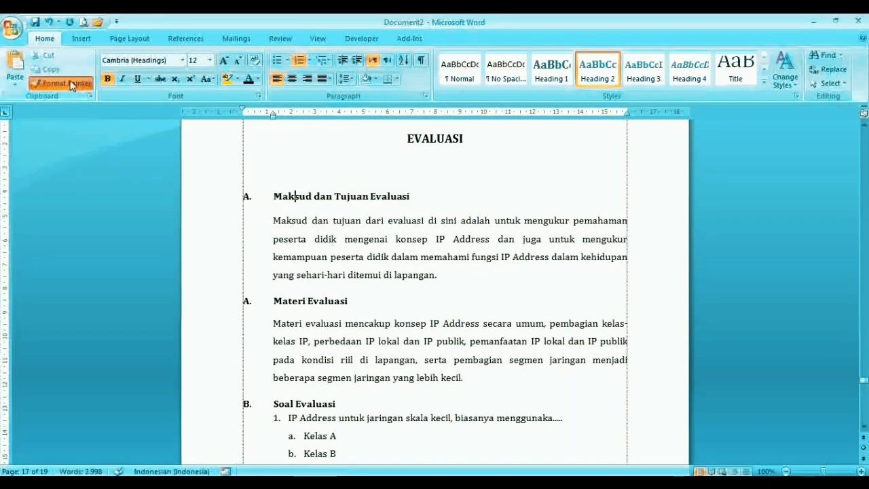
pyautogui.moveTo(258, 301); pyautogui.dragTo(355, 306)
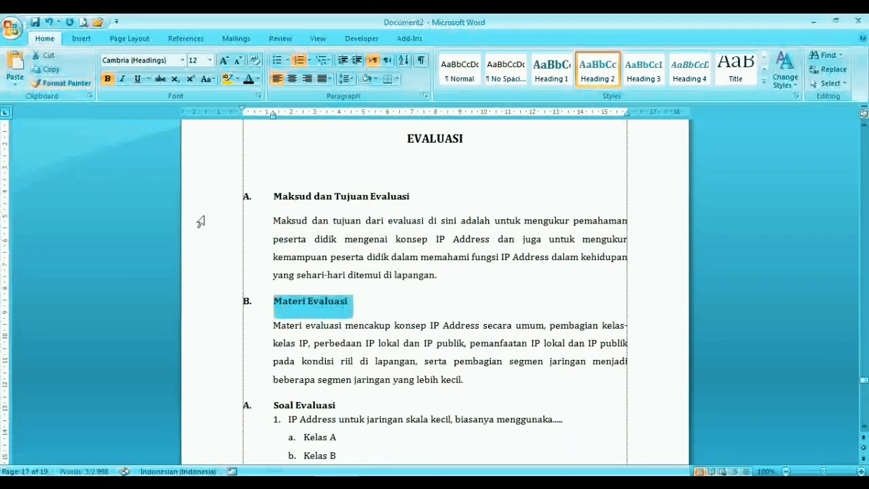
pyautogui.click(80, 83)
pyautogui.moveTo(258, 406); pyautogui.dragTo(345, 408)
# Step: Apply the Heading 2 style to the Tindak Lanjut subheading in the PENUTUP chapter, with font size 12 and black font color
pyautogui.moveTo(865, 385); pyautogui.dragTo(865, 410)
pyautogui.click(318, 203)
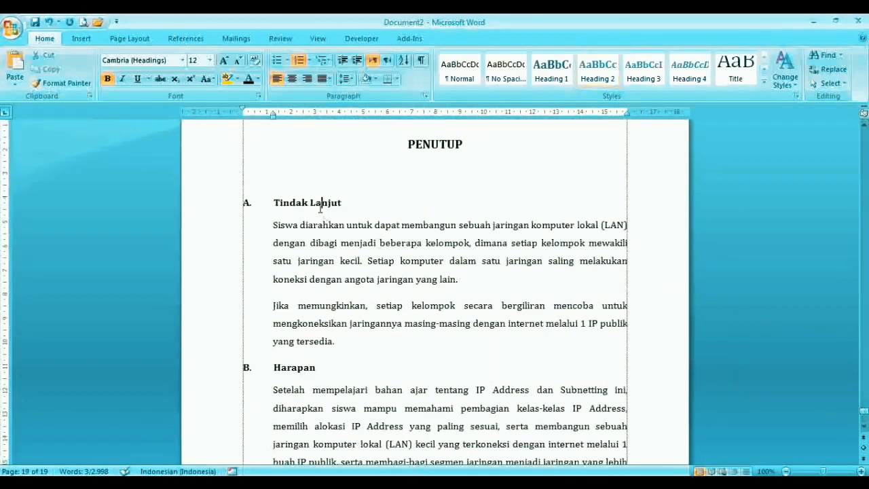
pyautogui.moveTo(267, 202); pyautogui.dragTo(322, 202)
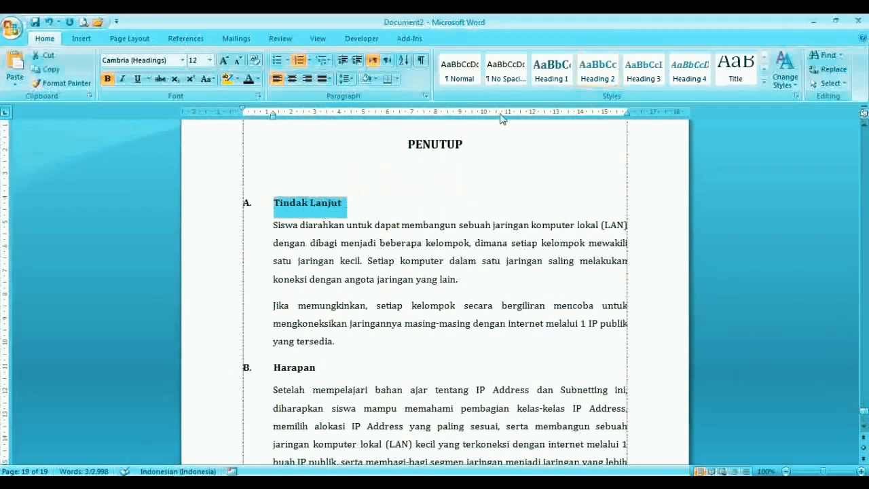
pyautogui.click(597, 70)
pyautogui.click(210, 60)
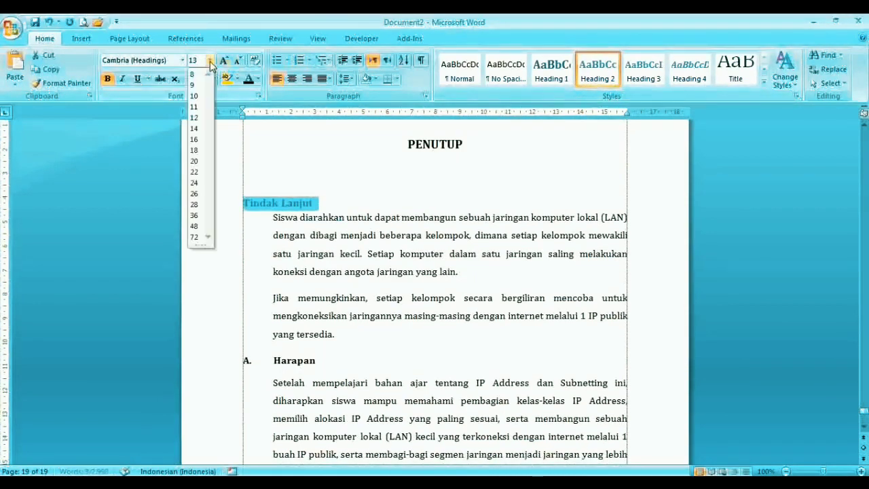
pyautogui.click(213, 107)
pyautogui.click(249, 81)
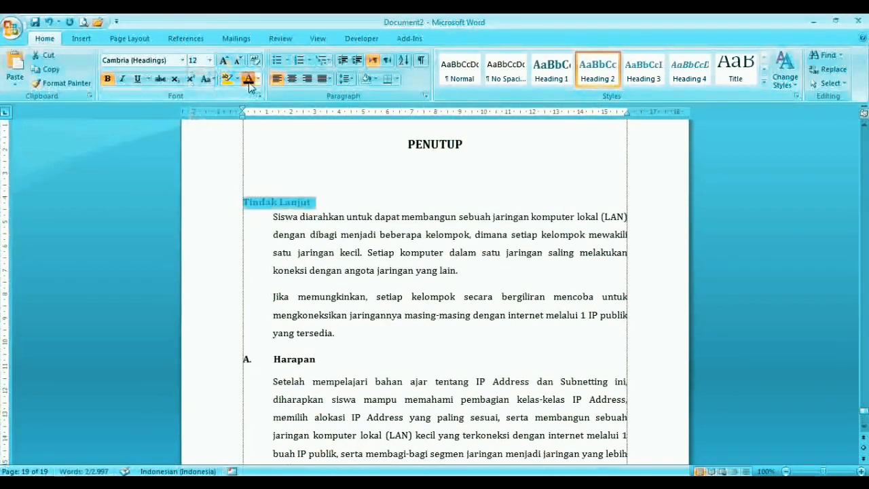
# Step: Number the Tindak Lanjut subheading in the A., B., C. format with its letter at the left margin and double line spacing
pyautogui.click(310, 61)
pyautogui.click(326, 96)
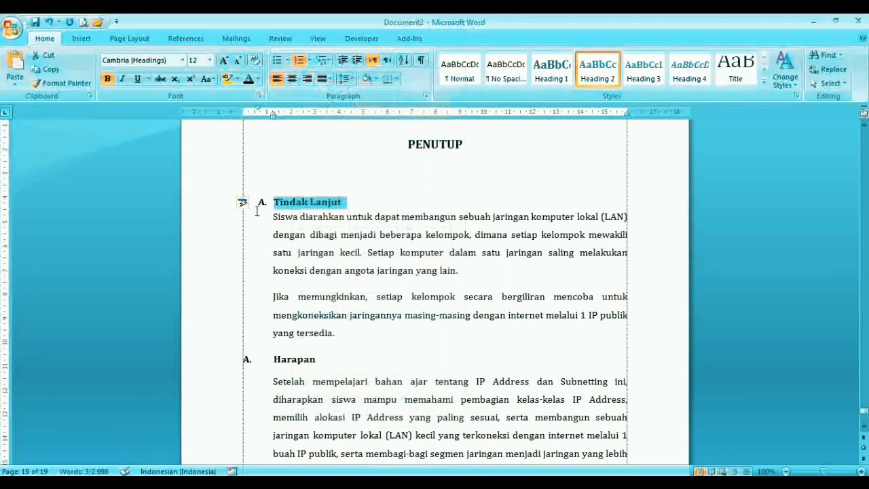
pyautogui.hotkey('ctrl', '2')
pyautogui.moveTo(249, 112); pyautogui.dragTo(243, 114)
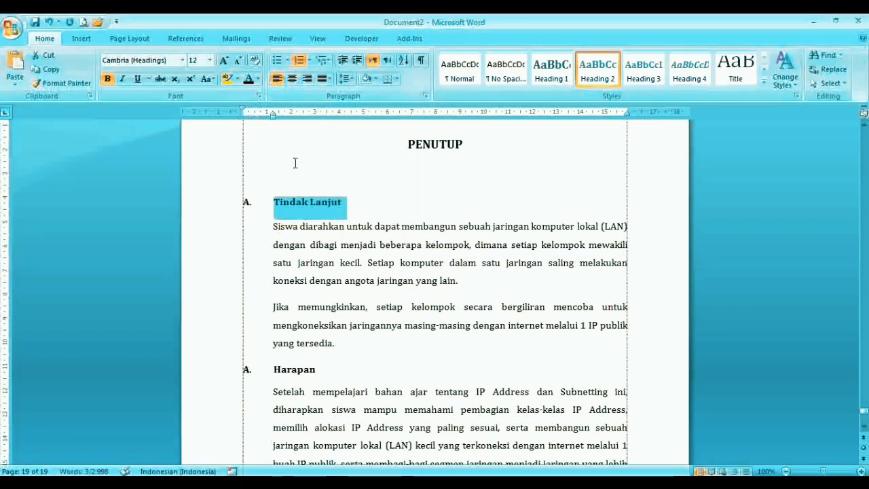
# Step: Copy the Tindak Lanjut formatting onto the Harapan subheading with Format Painter
pyautogui.click(301, 203)
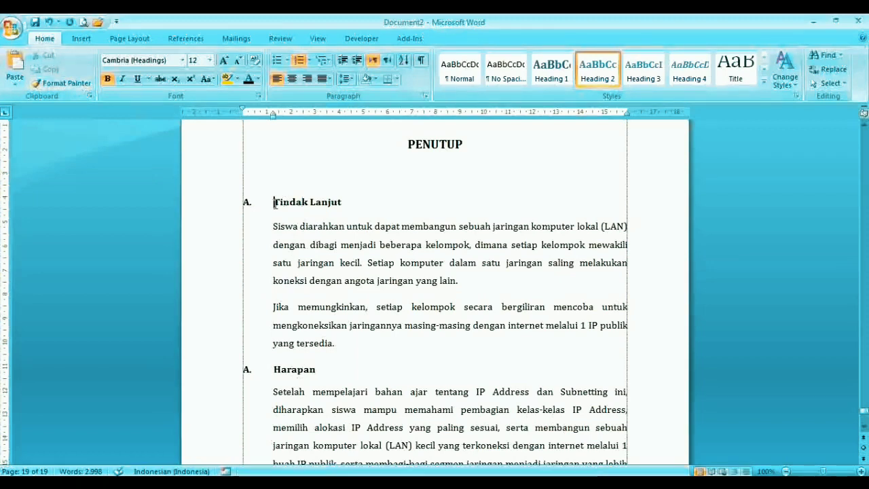
pyautogui.moveTo(277, 204); pyautogui.dragTo(338, 208)
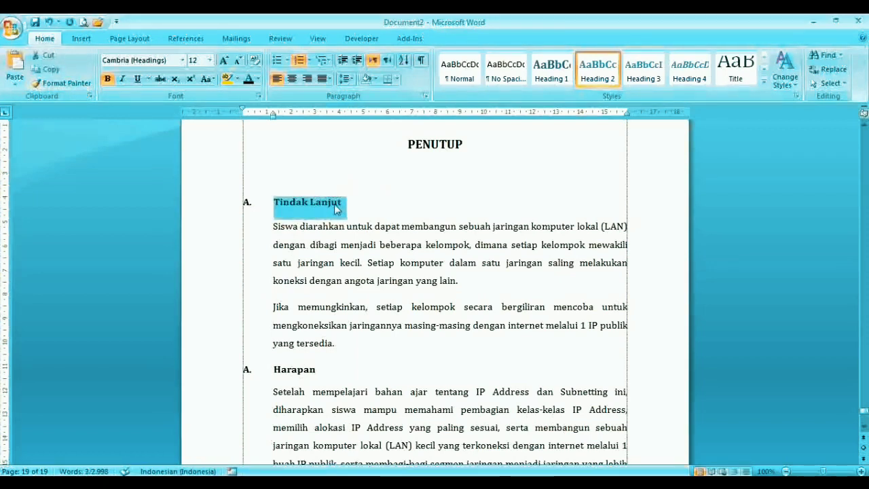
pyautogui.click(275, 371)
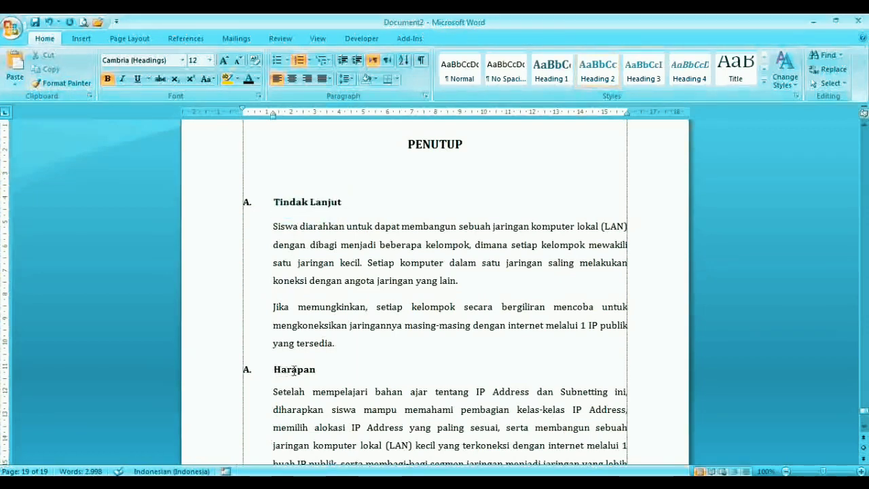
pyautogui.doubleClick(294, 370)
pyautogui.click(296, 202)
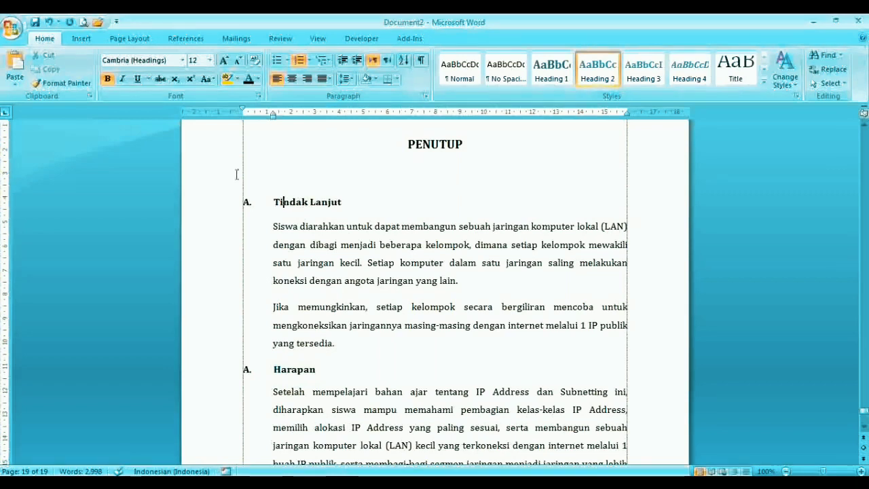
pyautogui.click(65, 83)
pyautogui.moveTo(273, 369); pyautogui.dragTo(327, 366)
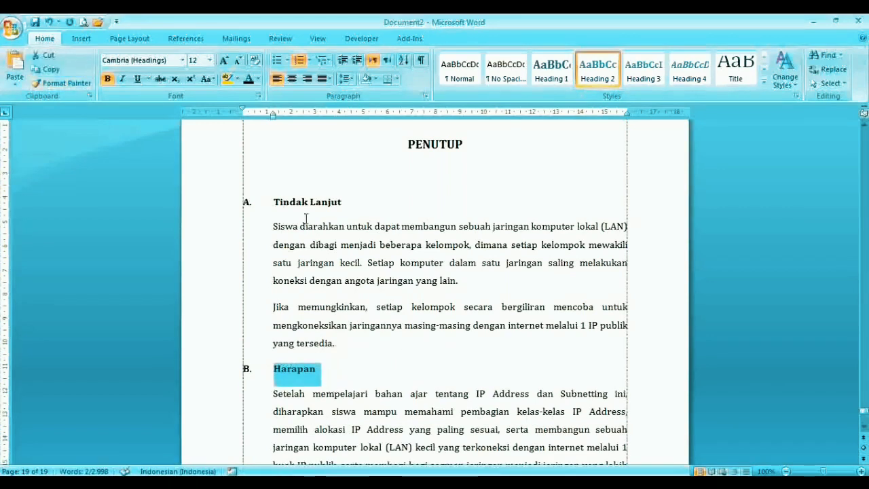
# Step: Examine the headings in the PENUTUP chapter and the pages from KATA PENGANTAR to BAB I
pyautogui.click(271, 202)
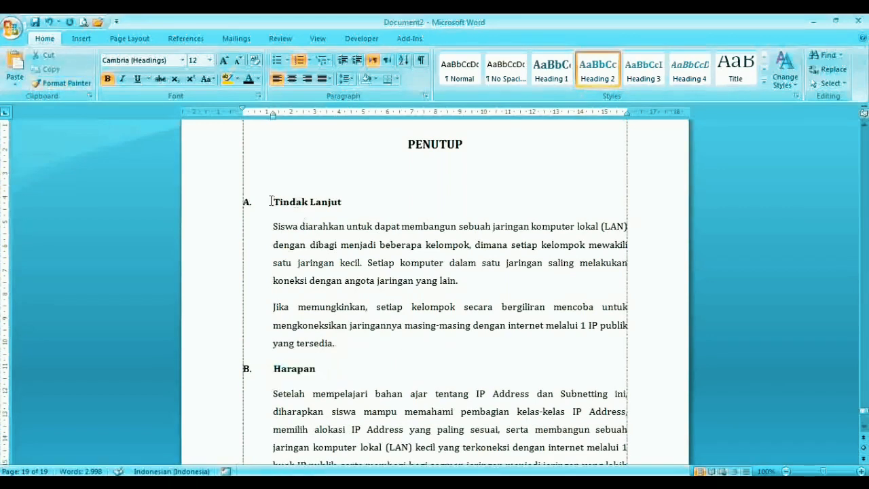
pyautogui.hotkey('ctrl', 'End')
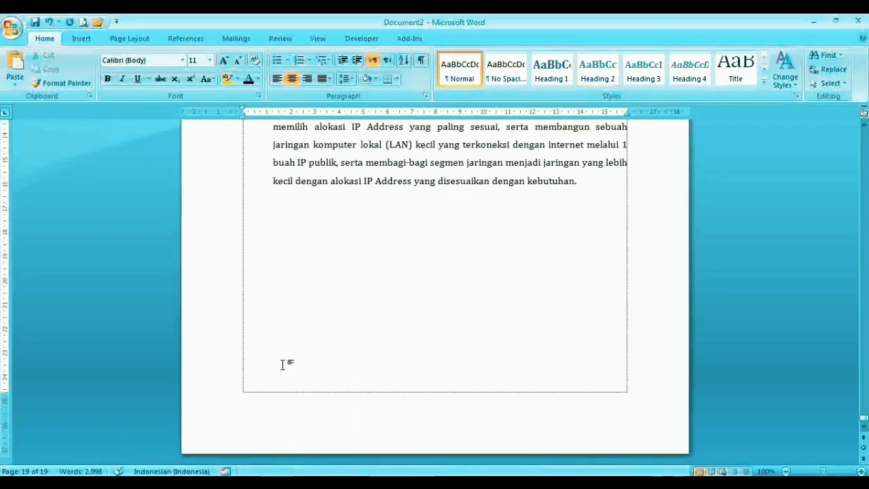
pyautogui.press('pageup')
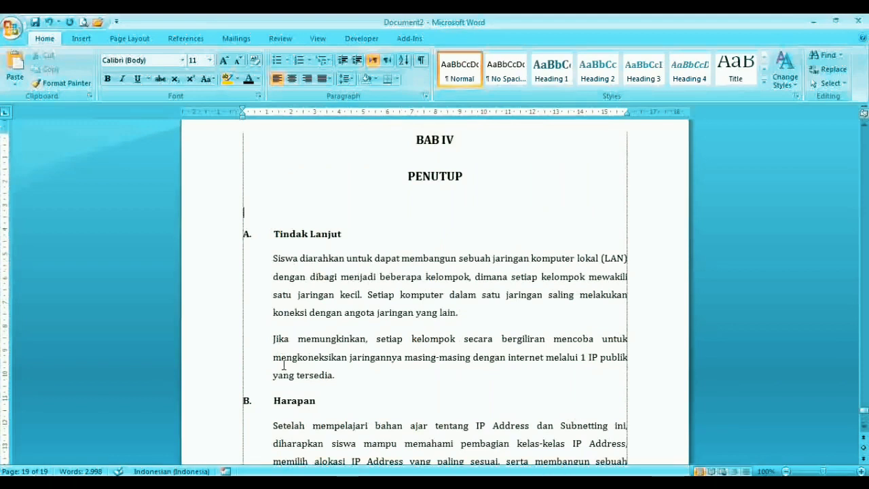
pyautogui.hotkey('ctrl', 'Home')
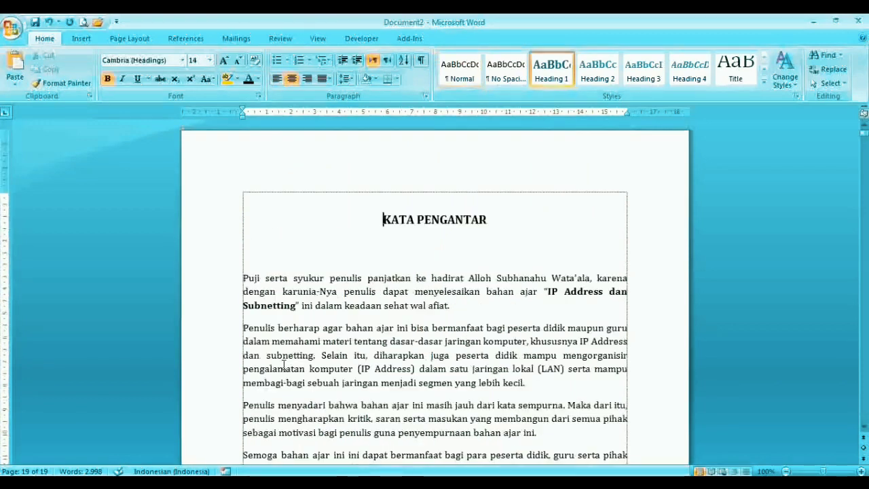
pyautogui.click(82, 38)
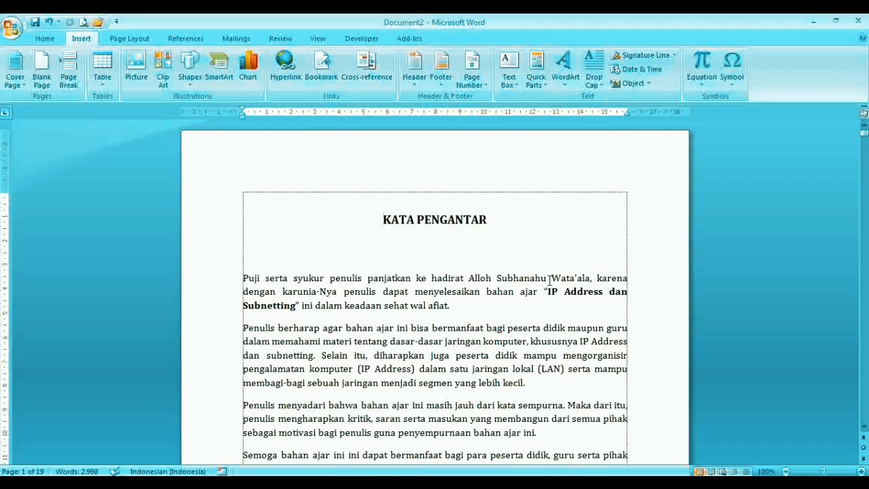
pyautogui.scroll(-20, 549, 280)
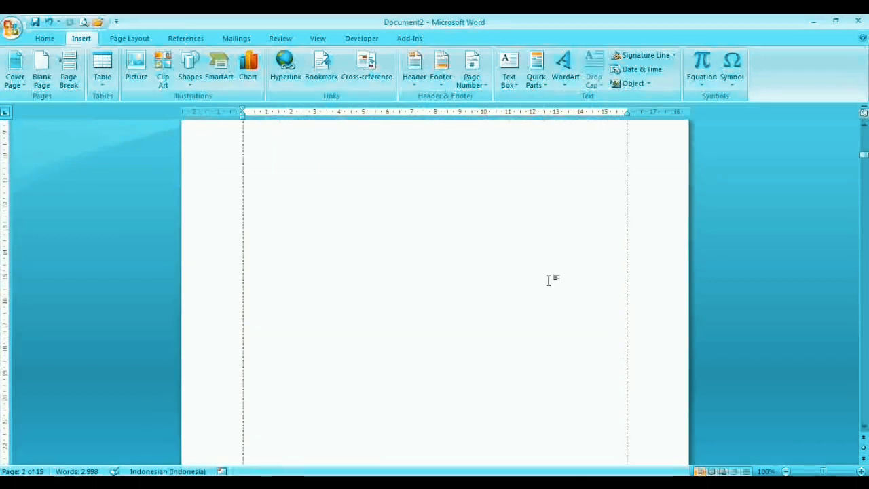
pyautogui.scroll(-8, 548, 280)
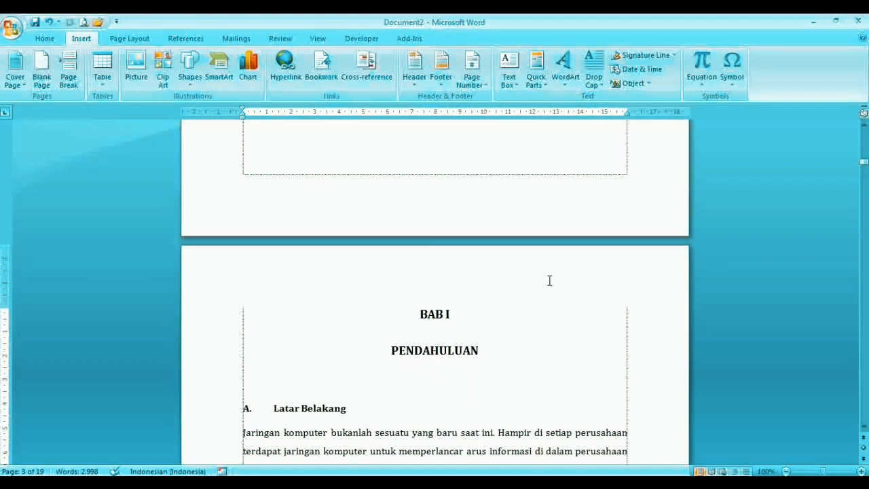
pyautogui.hotkey('ctrl', 'pageup')
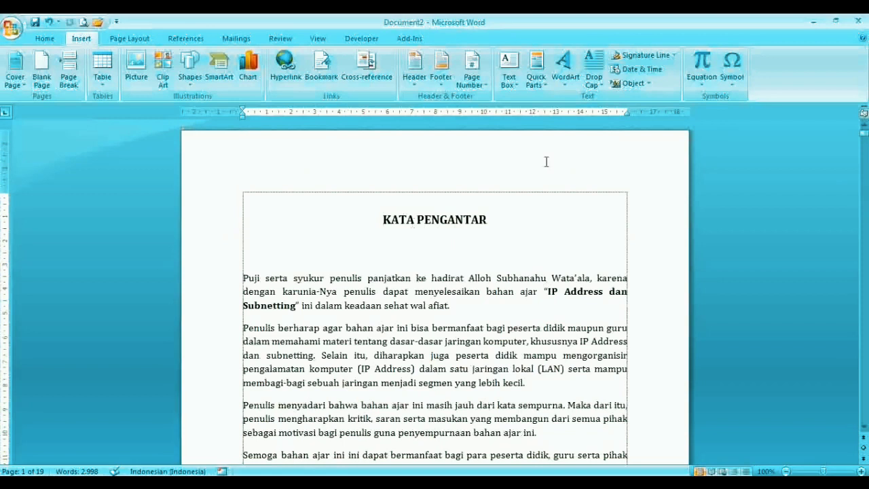
pyautogui.click(65, 39)
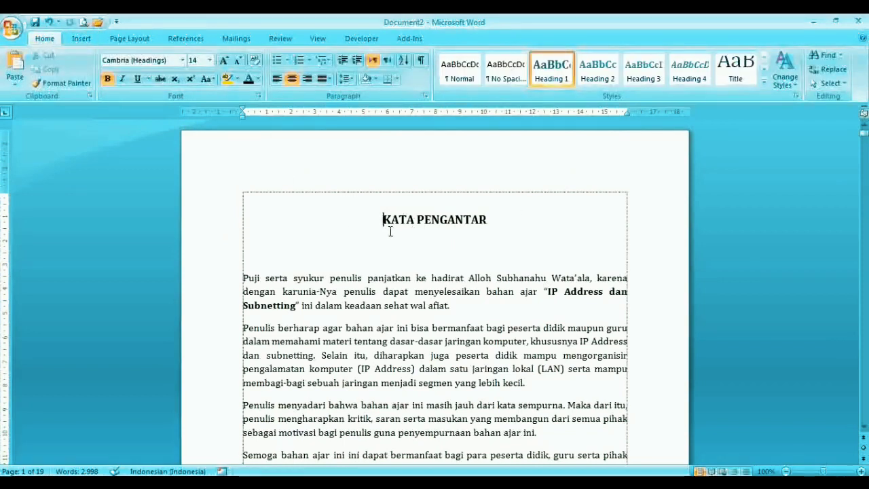
pyautogui.scroll(-5, 391, 231)
pyautogui.scroll(5, 389, 229)
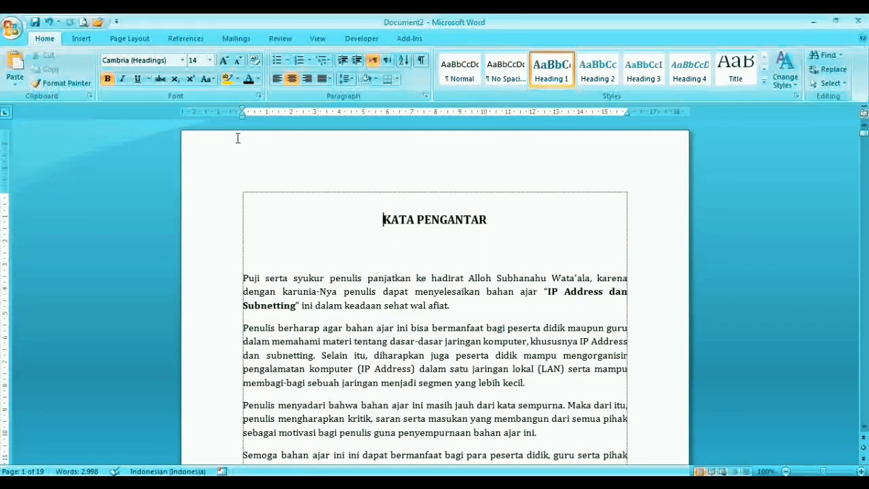
# Step: Insert a page number at the bottom of the page using the centered Plain Number 2 design
pyautogui.click(83, 39)
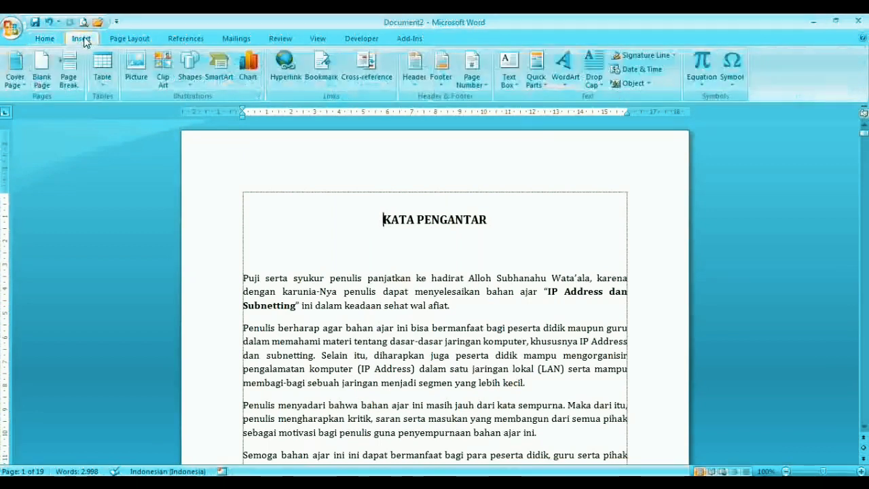
pyautogui.click(472, 74)
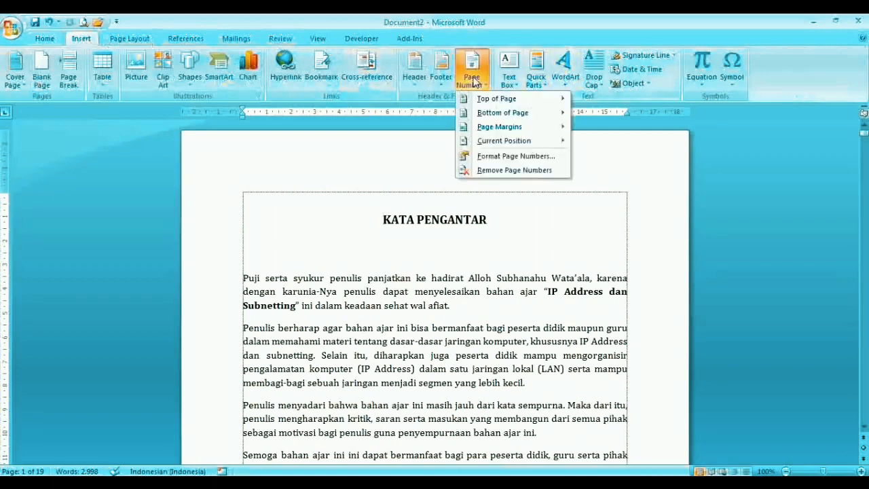
pyautogui.moveTo(504, 115)
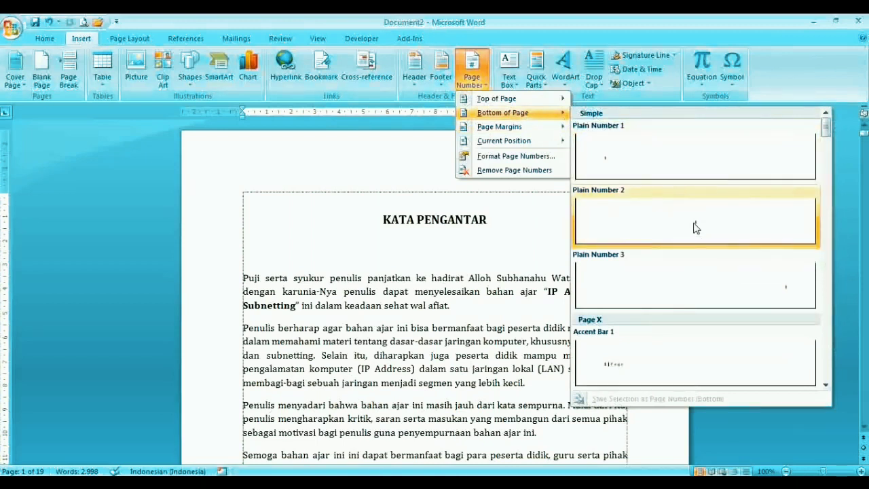
pyautogui.click(697, 228)
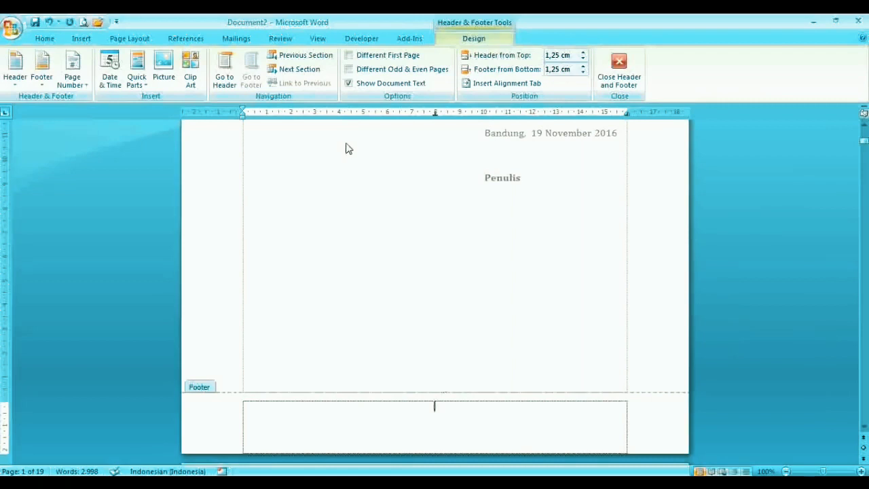
# Step: Set the page number format to 1, 2, 3 with numbering starting at 1
pyautogui.click(77, 79)
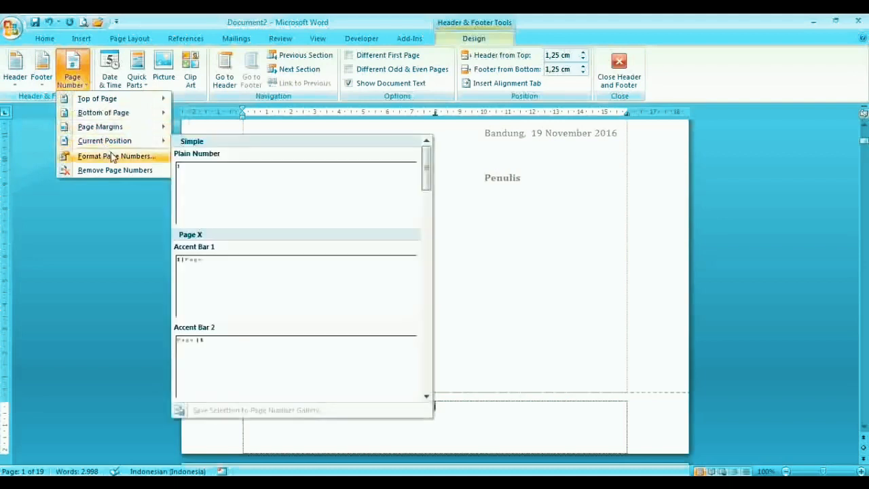
pyautogui.click(80, 86)
pyautogui.click(80, 85)
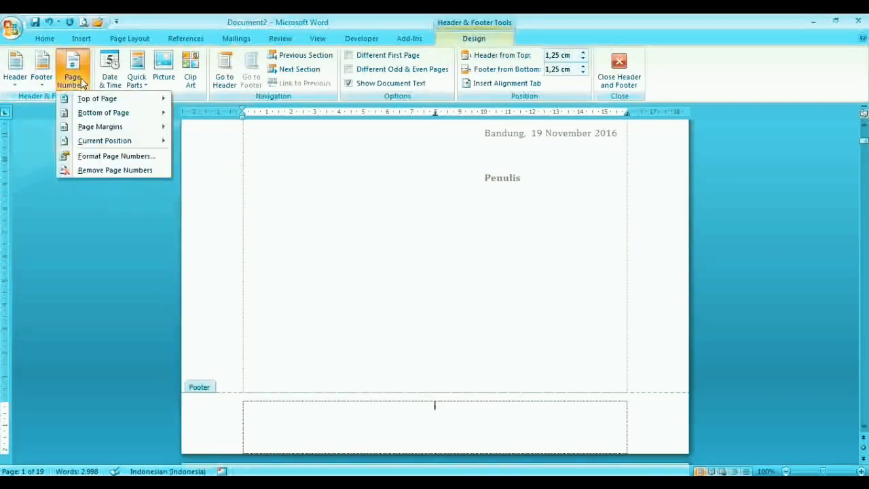
pyautogui.click(109, 156)
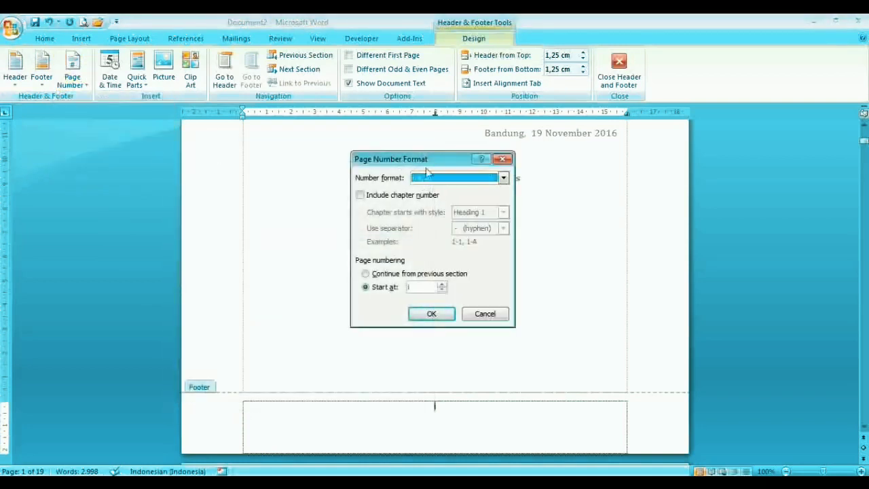
pyautogui.click(447, 178)
pyautogui.click(504, 192)
pyautogui.click(504, 192)
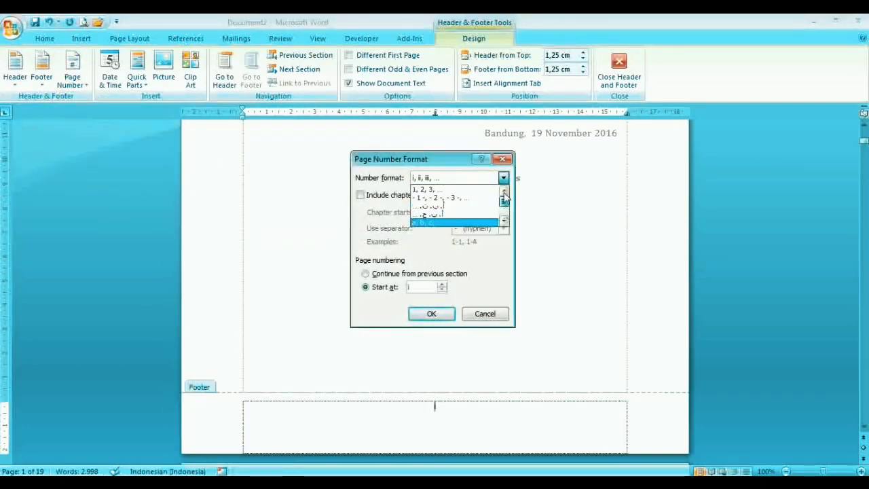
pyautogui.click(432, 190)
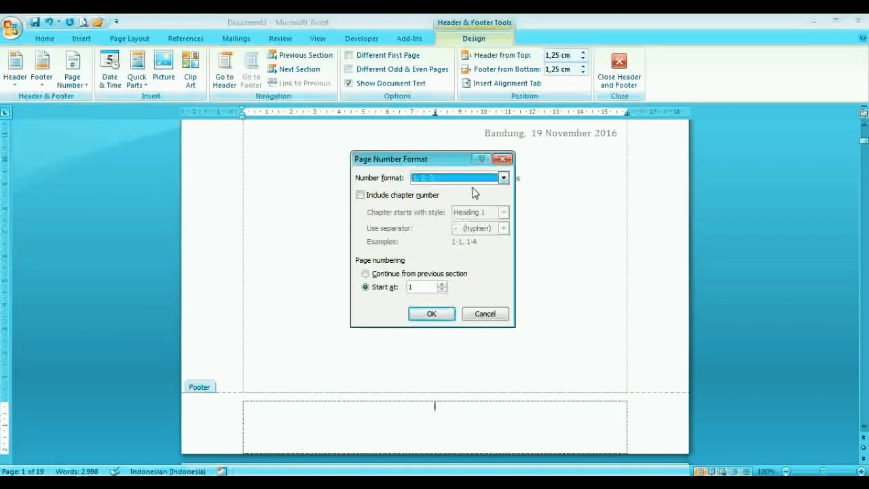
pyautogui.click(449, 315)
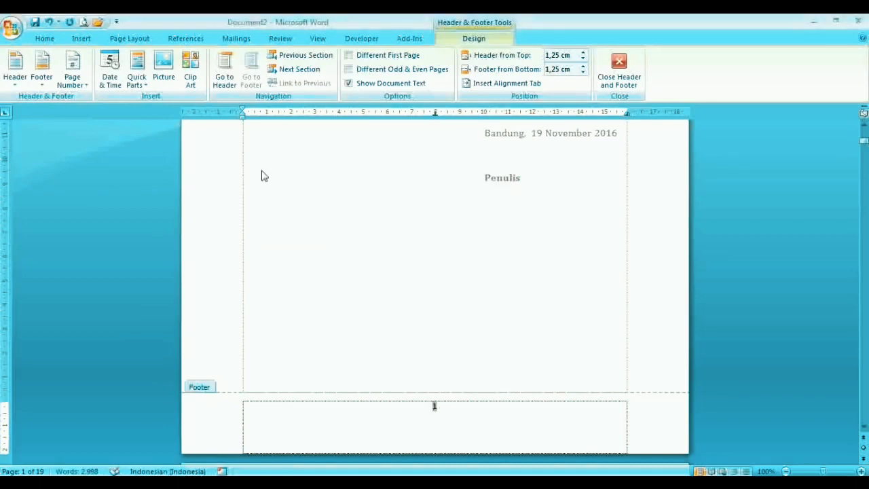
# Step: Set the page number format to lowercase Roman numerals i, ii, iii with numbering starting at i
pyautogui.click(84, 86)
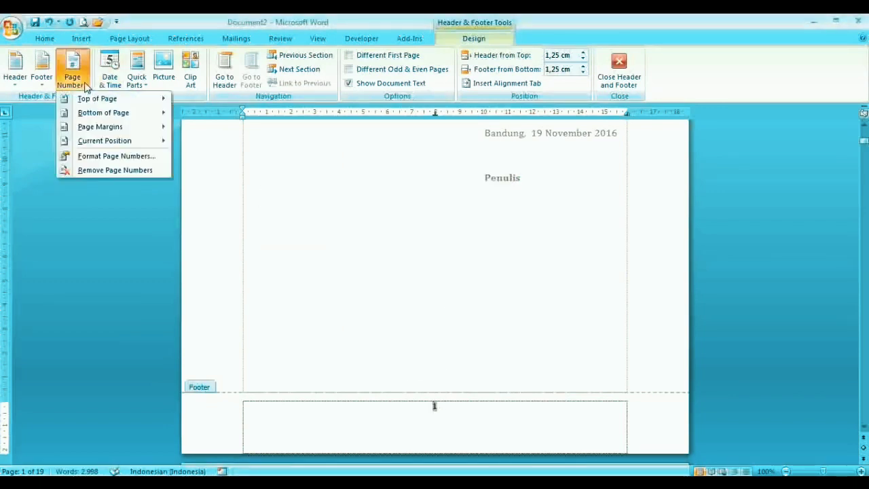
pyautogui.click(116, 155)
pyautogui.click(466, 178)
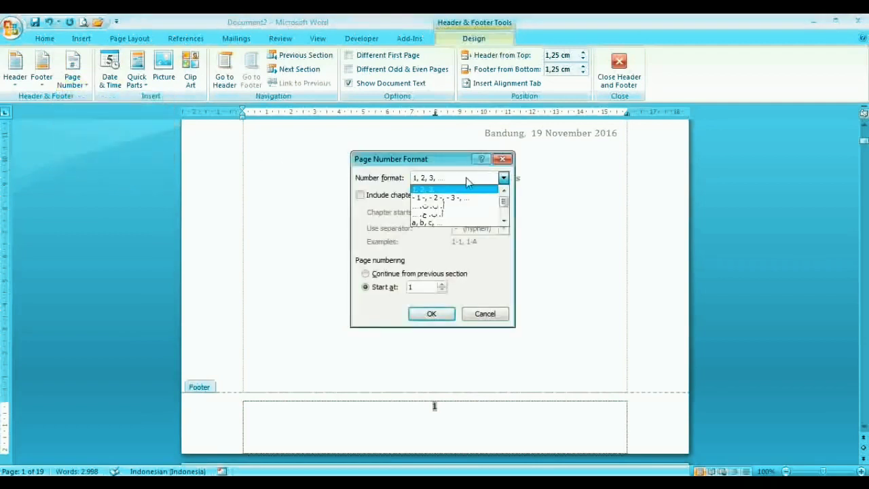
pyautogui.click(503, 223)
pyautogui.click(503, 223)
pyautogui.click(503, 223)
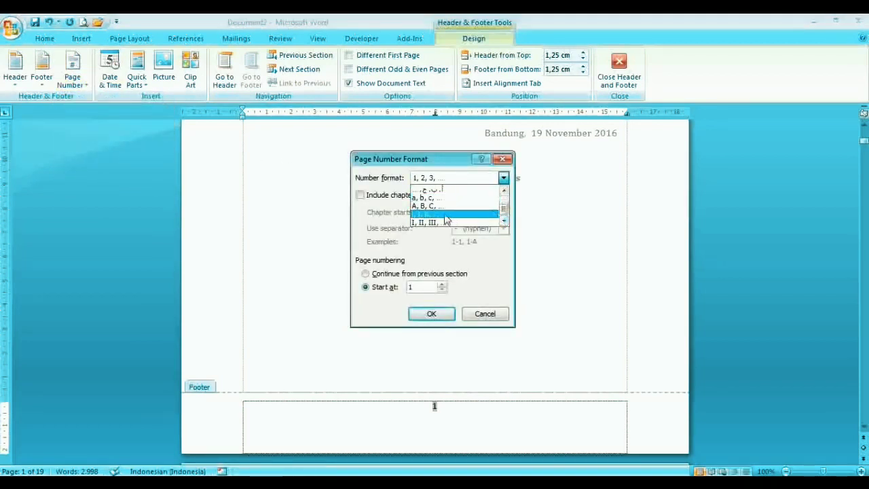
pyautogui.click(429, 222)
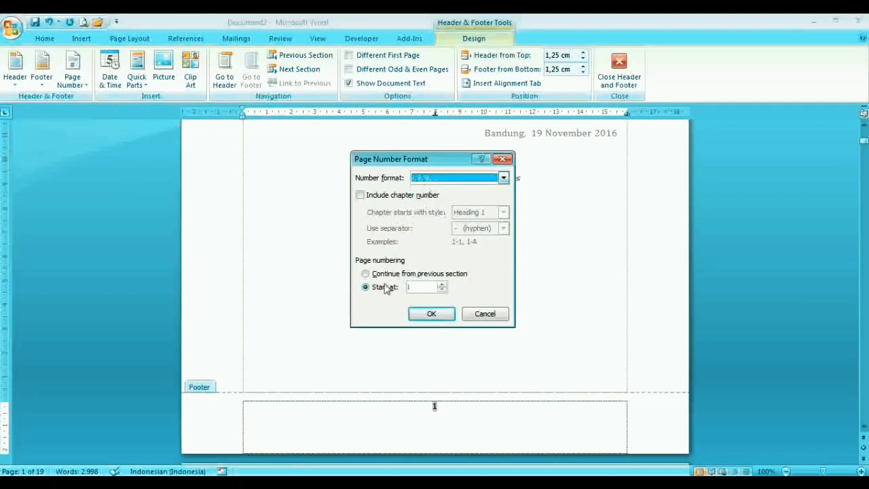
pyautogui.click(431, 314)
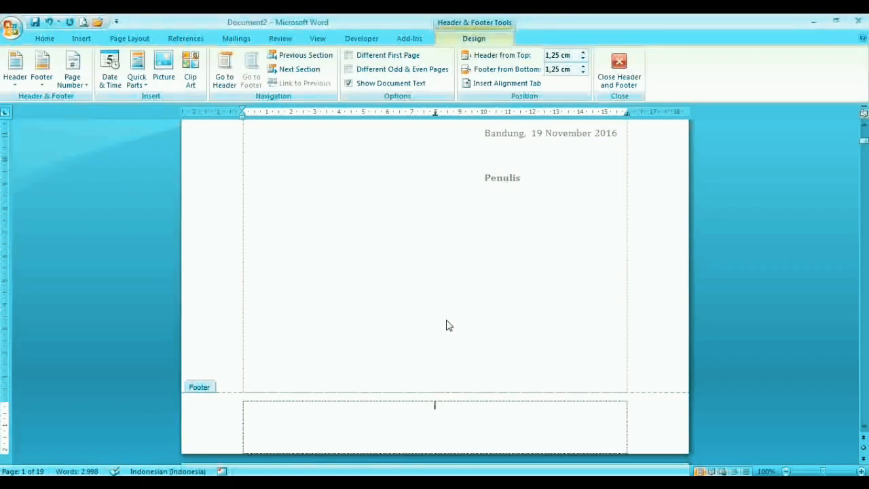
# Step: Check the footer page numbers on the pages after KATA PENGANTAR and leave footer editing
pyautogui.scroll(-5, 446, 325)
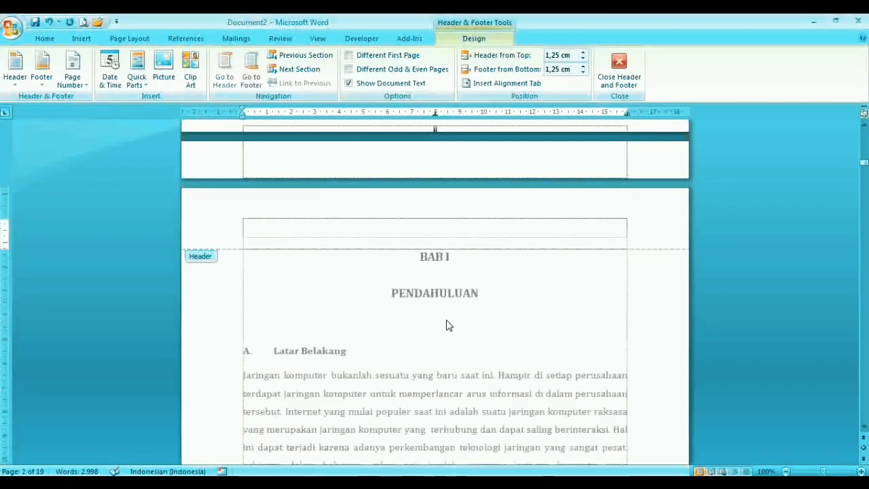
pyautogui.scroll(-10, 446, 326)
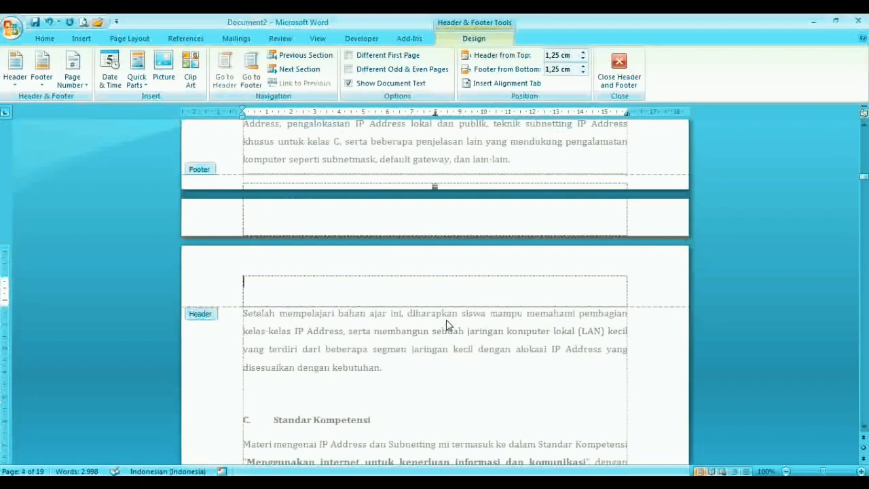
pyautogui.scroll(-10, 446, 325)
pyautogui.scroll(-10, 448, 320)
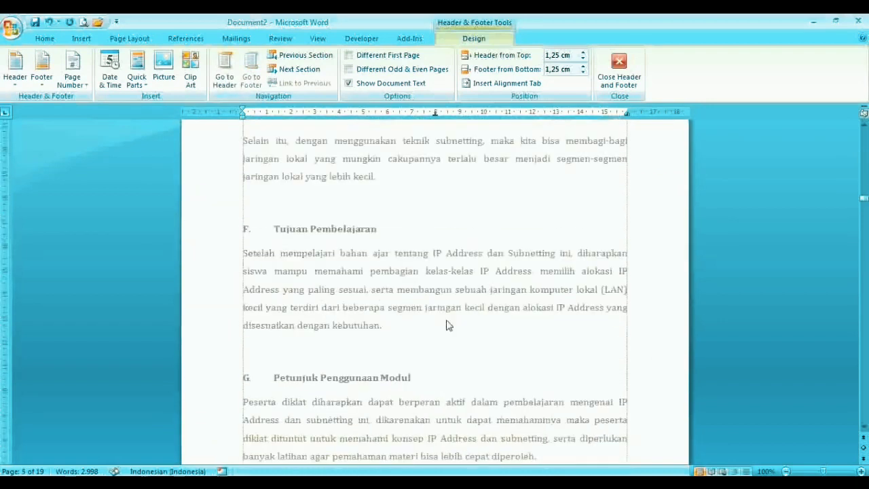
pyautogui.scroll(-15, 448, 320)
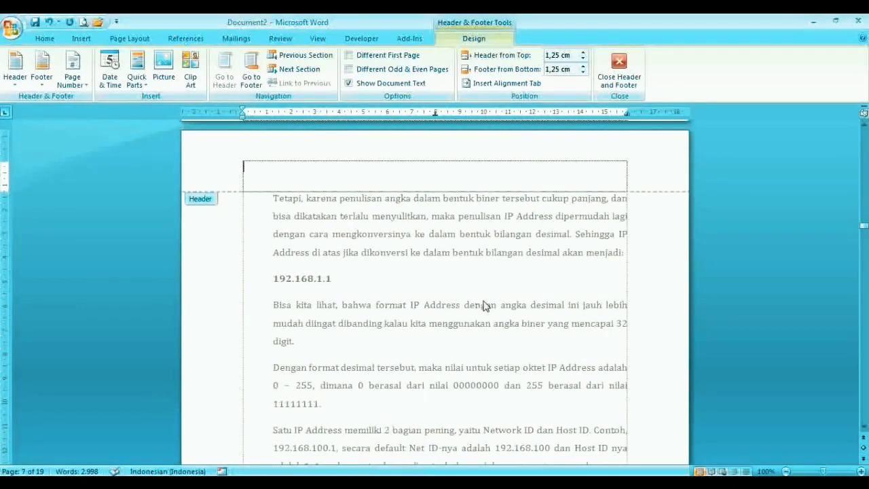
pyautogui.doubleClick(484, 303)
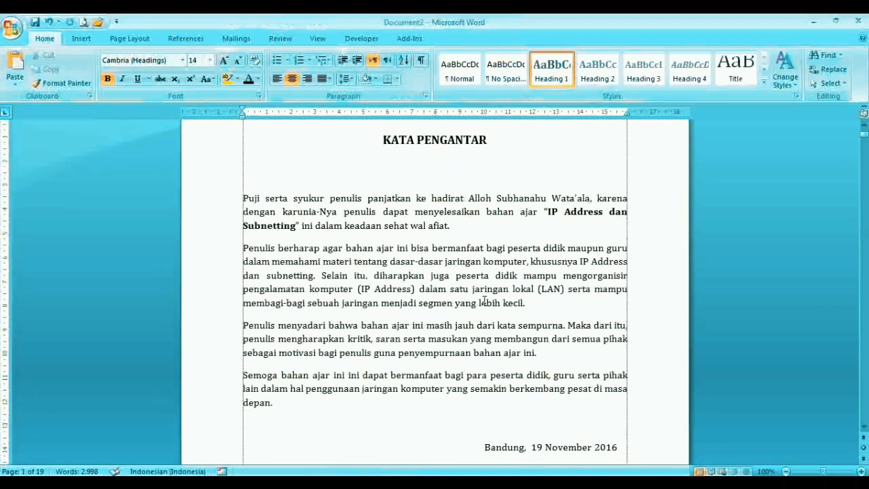
# Step: Examine the page numbers from KATA PENGANTAR to BAB I and the transition between the DAFTAR ISI and BAB I pages
pyautogui.press('pagedown')
pyautogui.press('pagedown')
pyautogui.press('pagedown')
pyautogui.press('pagedown')
pyautogui.press('pagedown')
pyautogui.press('pagedown')
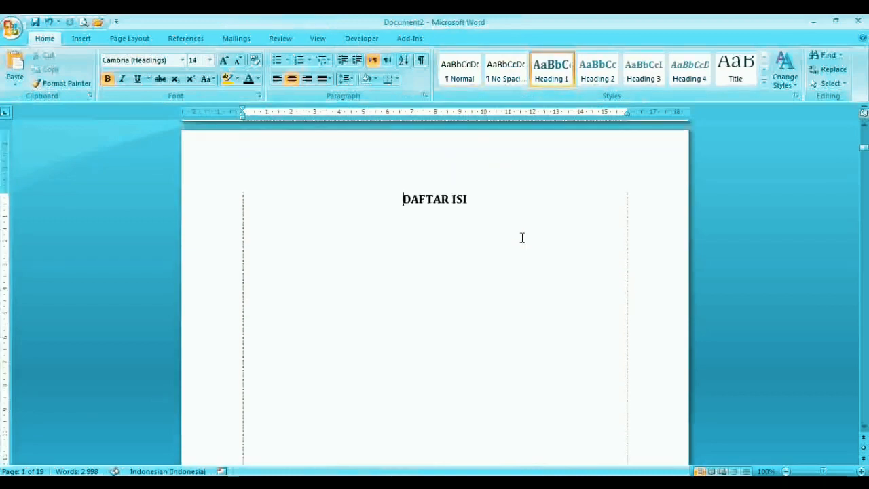
pyautogui.press('pagedown')
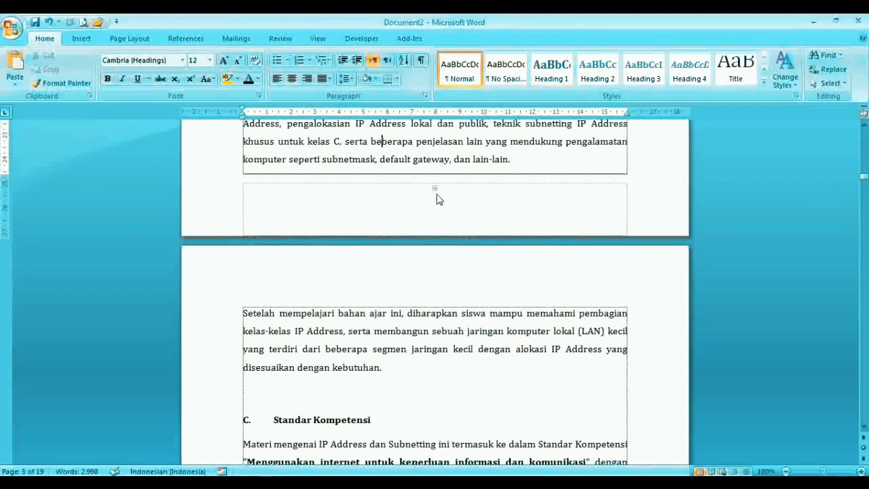
pyautogui.press('pageup')
pyautogui.press('pageup')
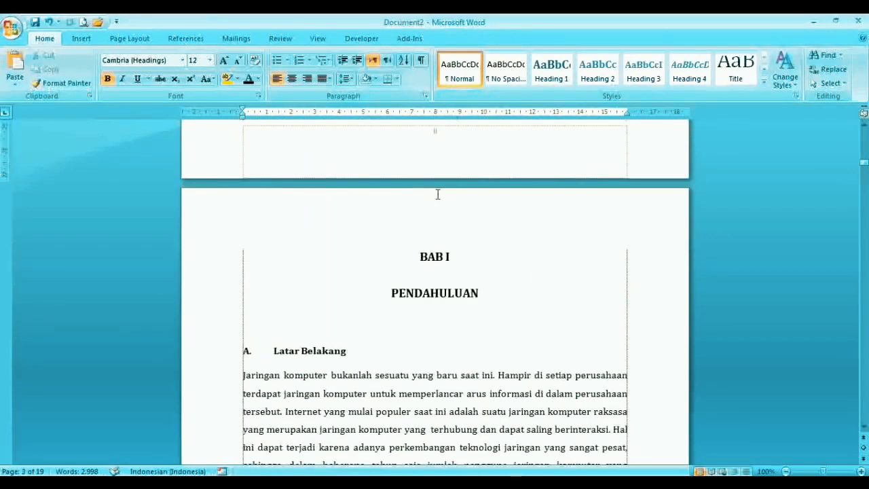
pyautogui.press('pageup')
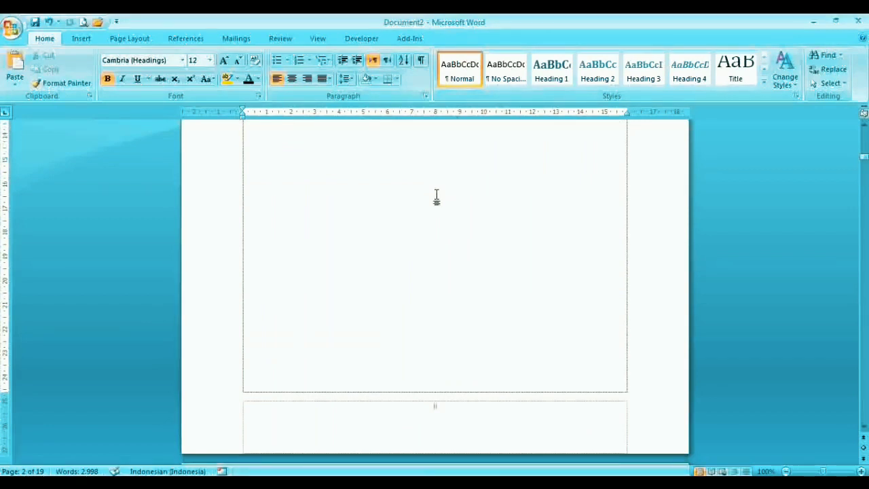
pyautogui.press('pageup')
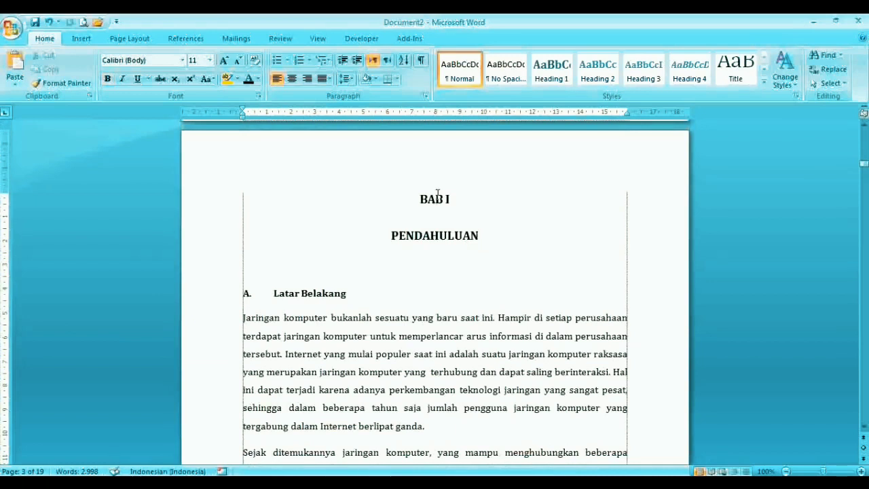
pyautogui.press('pageup')
pyautogui.press('Up')
pyautogui.press('Up')
pyautogui.press('Down')
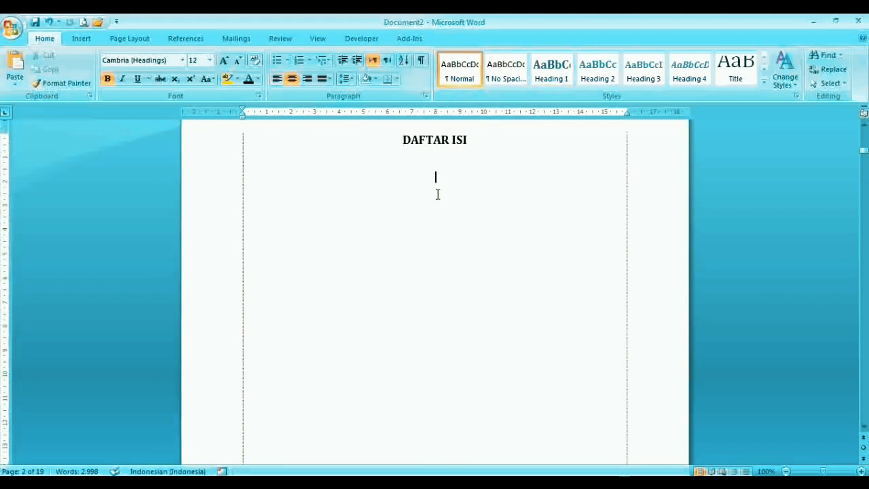
pyautogui.press('Down')
pyautogui.press('Down')
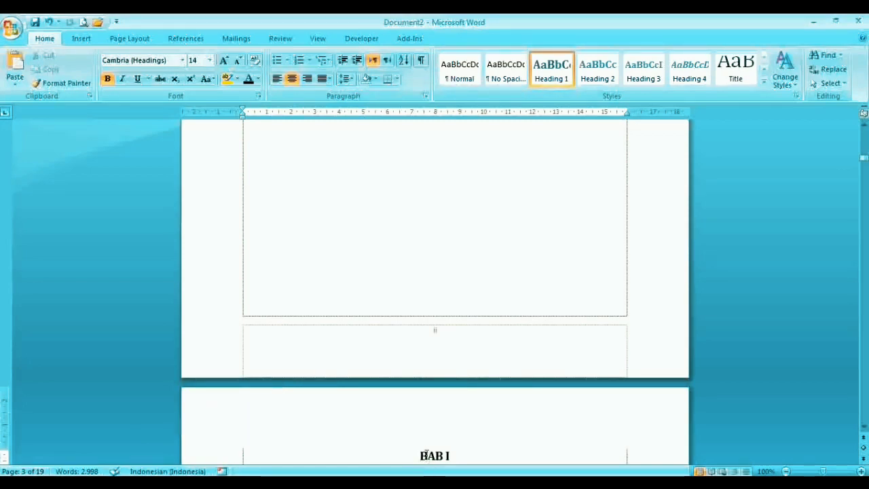
pyautogui.press('Up')
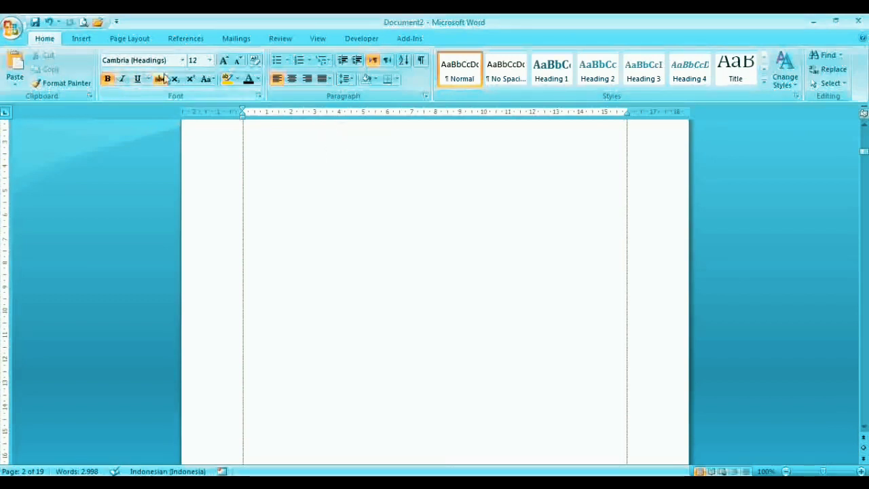
# Step: Insert a Next Page section break in the blank lines below DAFTAR ISI, before BAB I
pyautogui.click(80, 39)
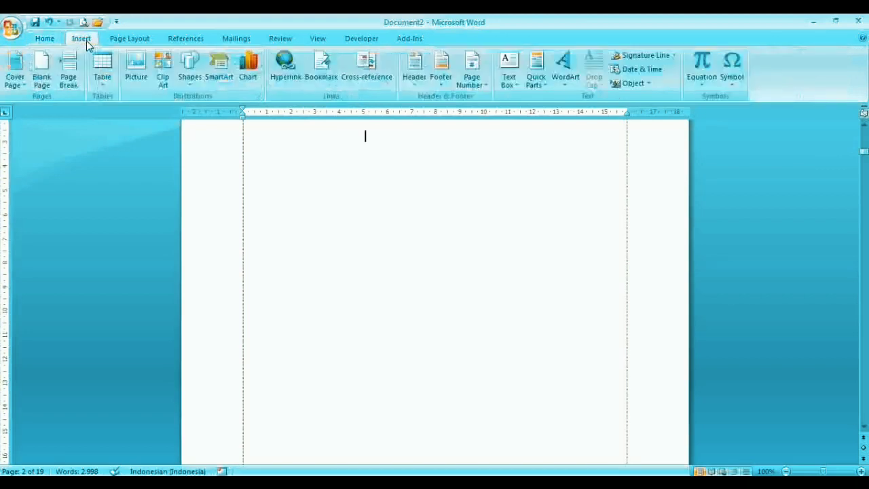
pyautogui.click(139, 40)
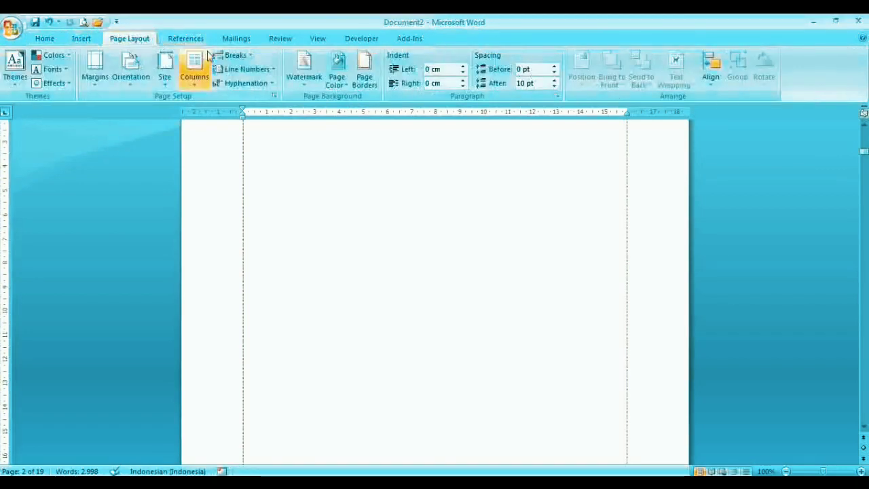
pyautogui.click(239, 55)
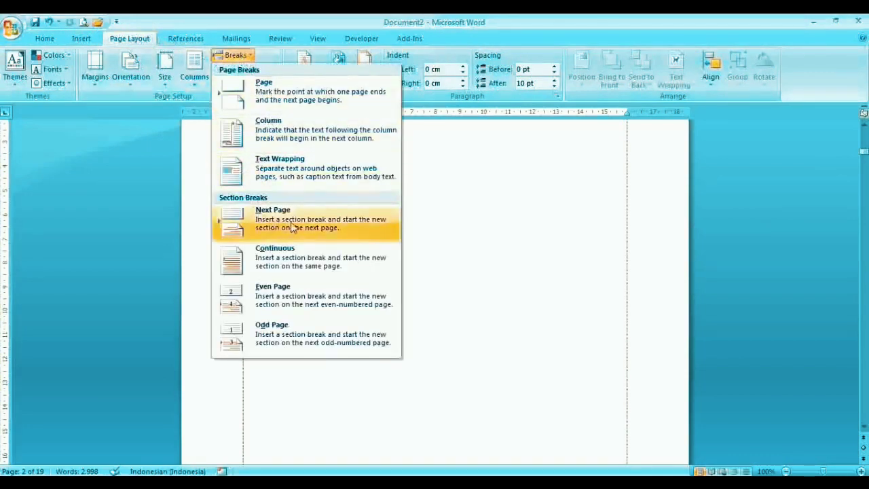
pyautogui.click(117, 46)
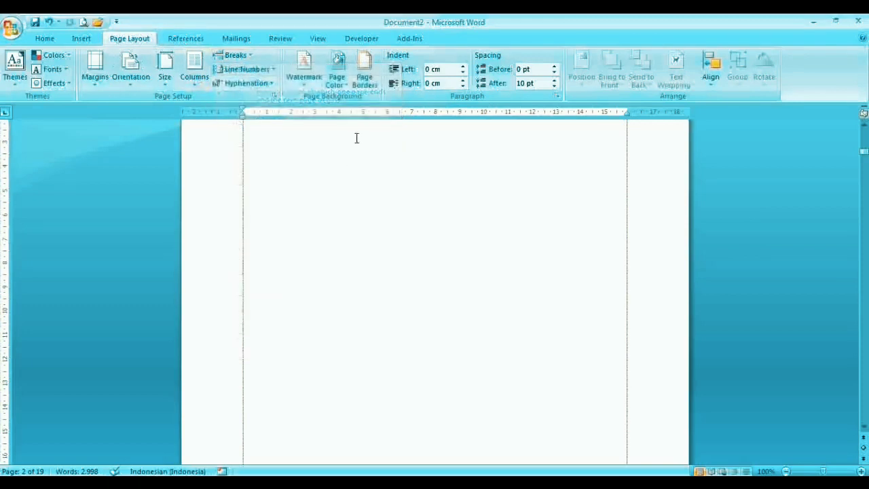
pyautogui.press('Up')
pyautogui.press('Up')
pyautogui.press('Down')
pyautogui.press('Down')
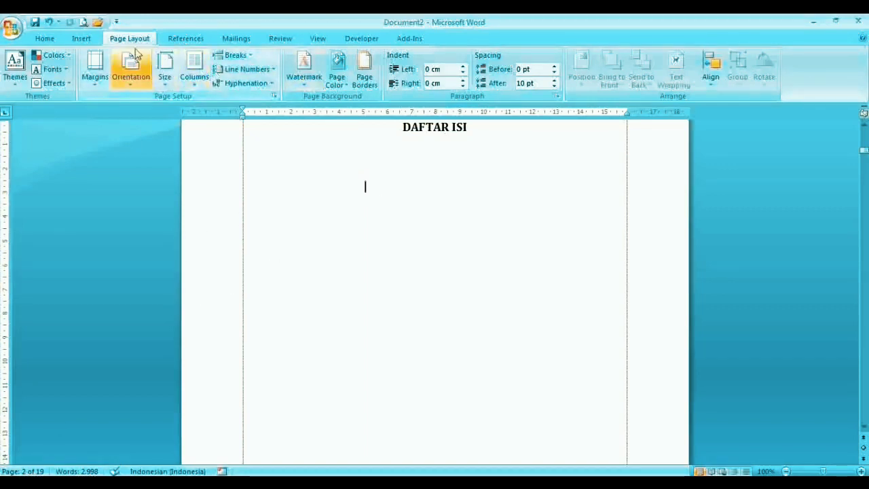
pyautogui.click(234, 55)
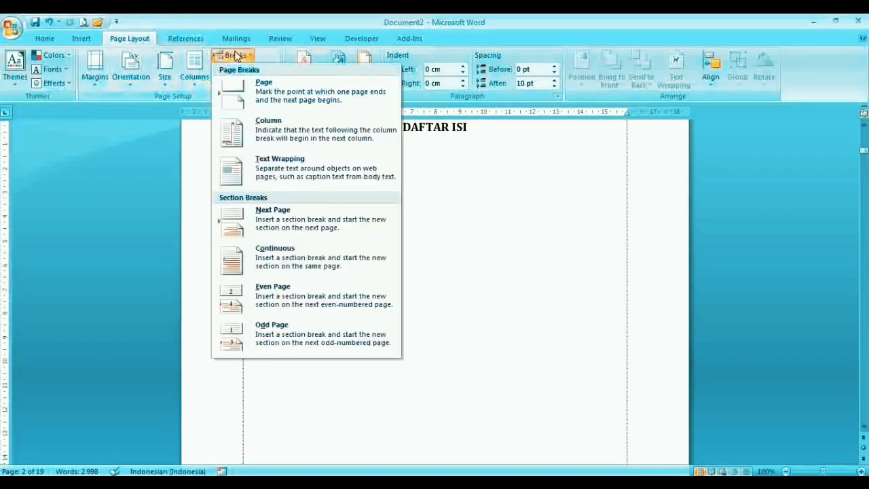
pyautogui.click(282, 218)
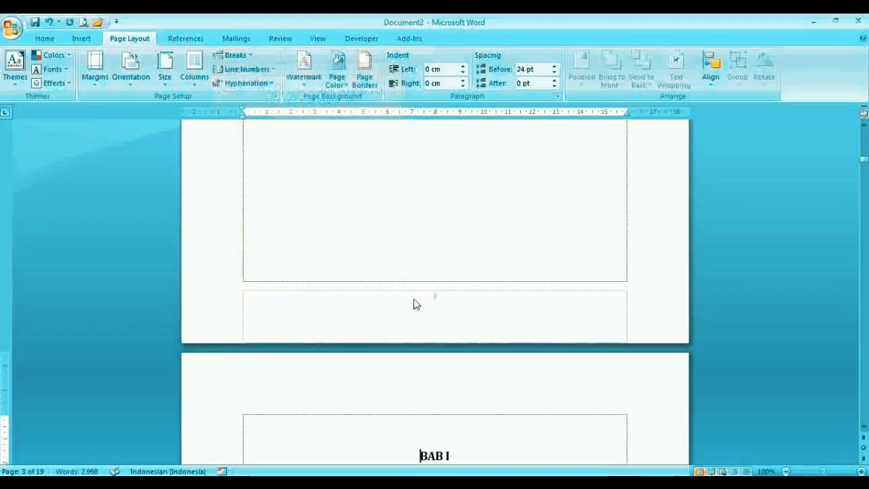
# Step: Insert a Plain Number 2 page number at the bottom of the page in the section that begins with BAB I
pyautogui.scroll(-3, 416, 303)
pyautogui.scroll(-2, 415, 298)
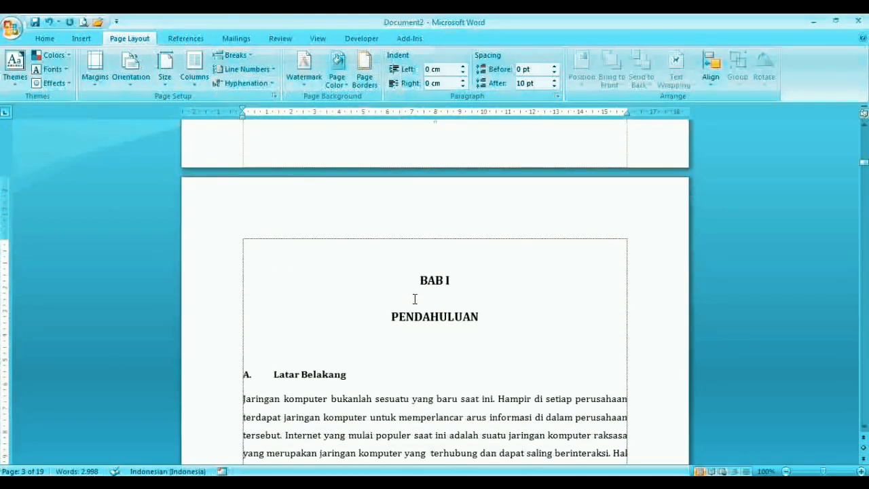
pyautogui.scroll(-7, 415, 299)
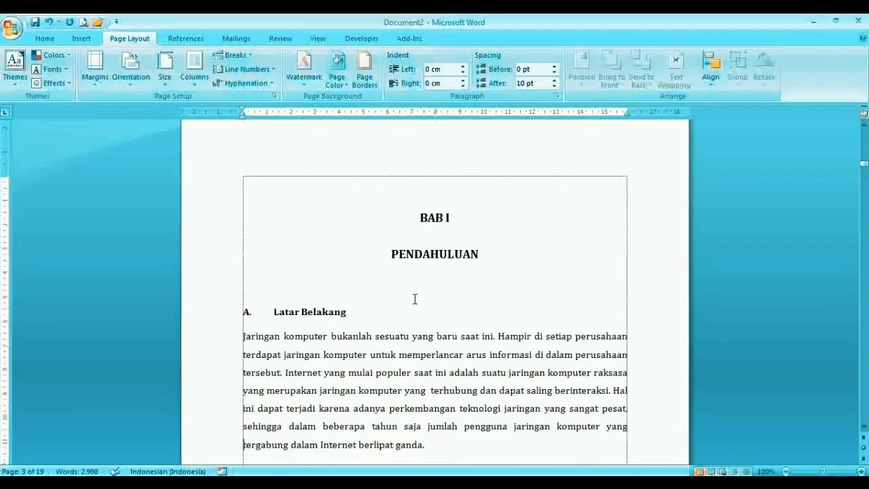
pyautogui.scroll(-10, 415, 301)
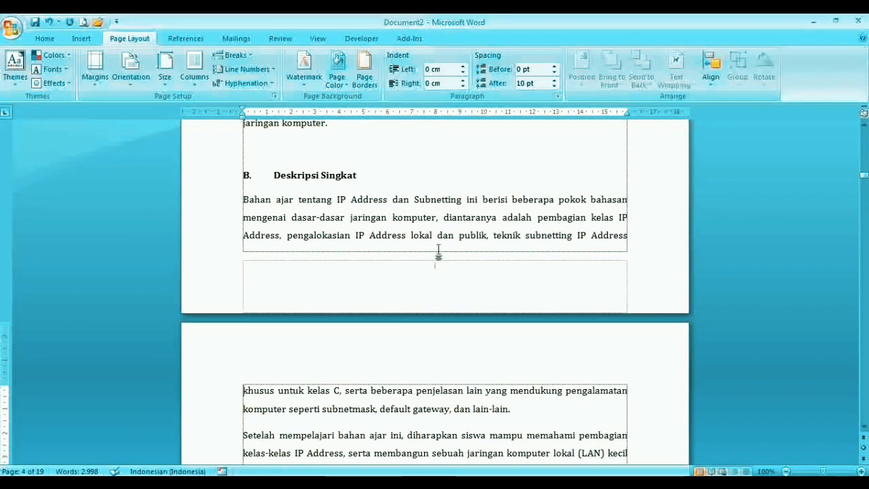
pyautogui.click(437, 200)
pyautogui.scroll(4, 437, 216)
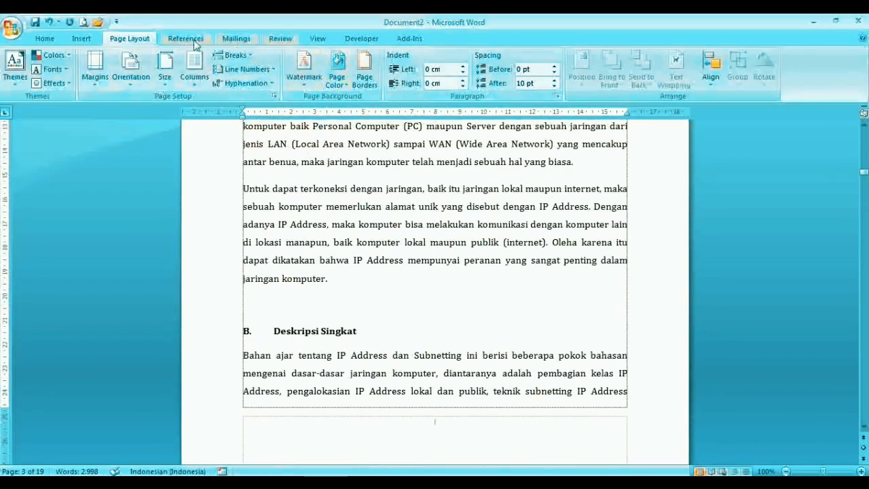
pyautogui.click(82, 39)
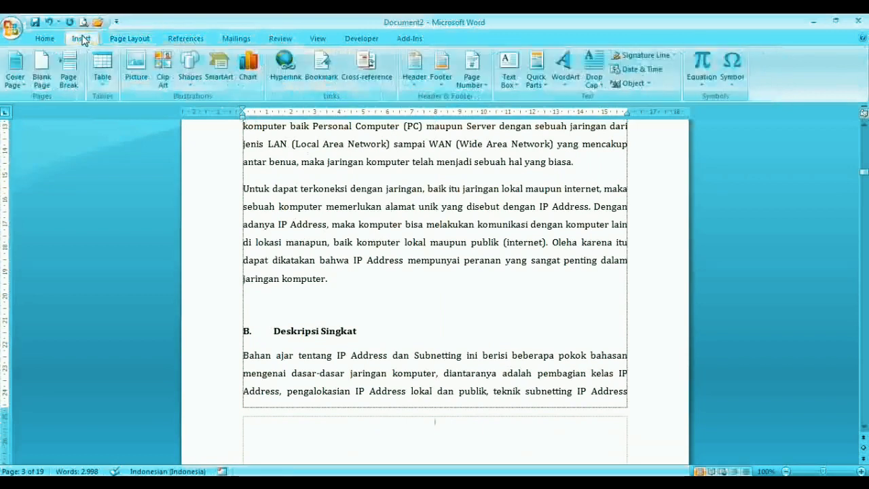
pyautogui.click(472, 72)
pyautogui.moveTo(515, 119)
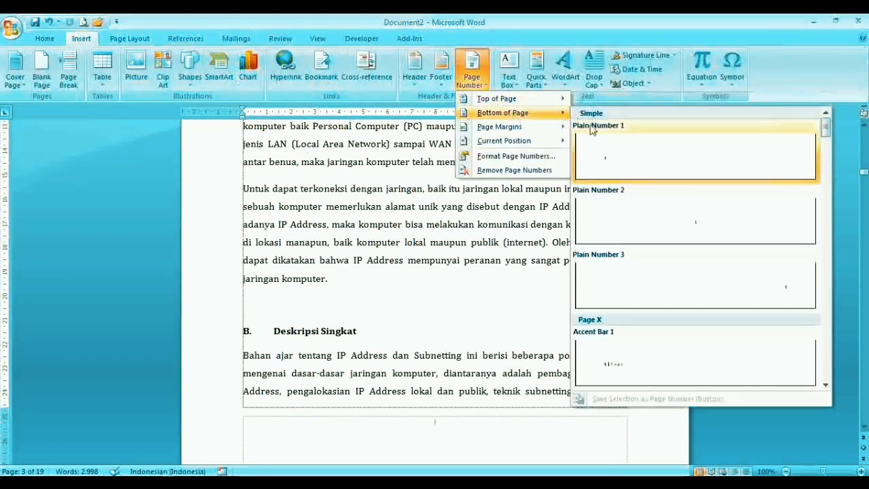
pyautogui.click(659, 209)
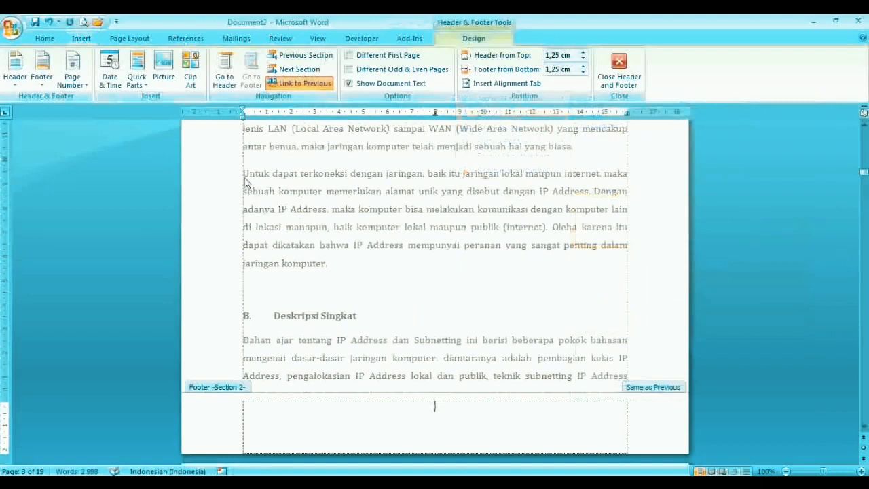
# Step: Set the BAB I section's page number format to 1, 2, 3 with numbering starting at 1, and leave footer editing
pyautogui.click(71, 87)
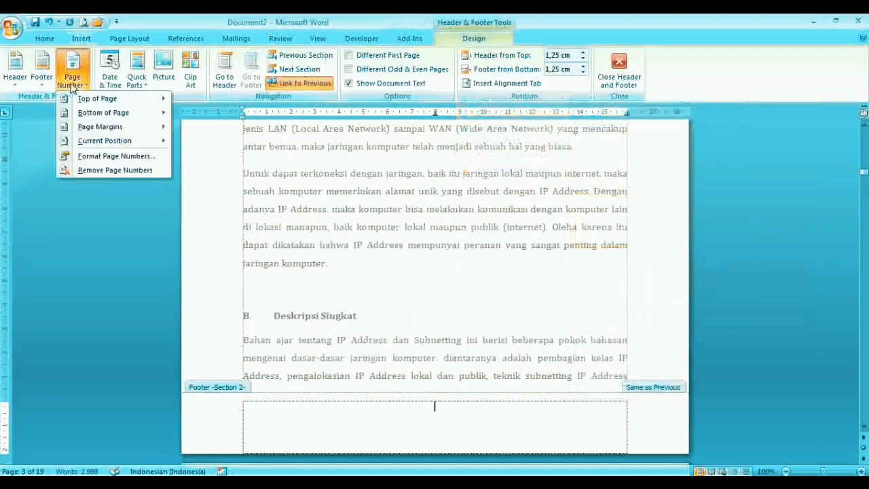
pyautogui.moveTo(112, 145)
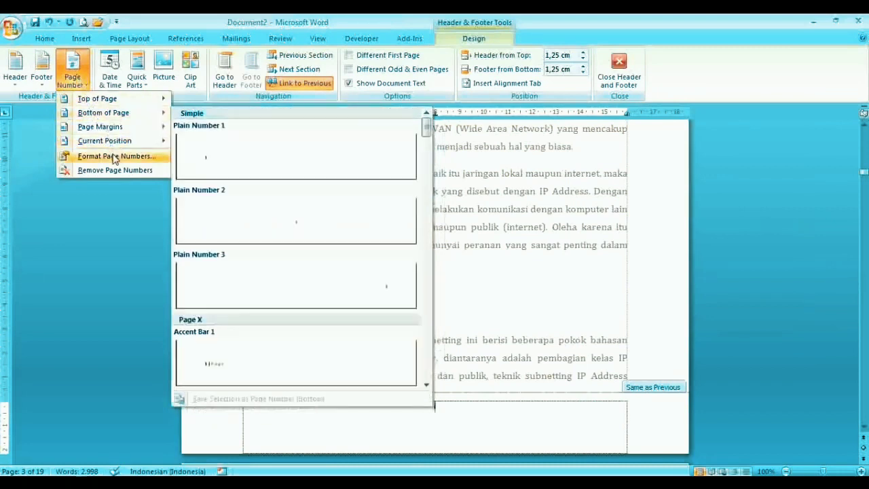
pyautogui.click(114, 157)
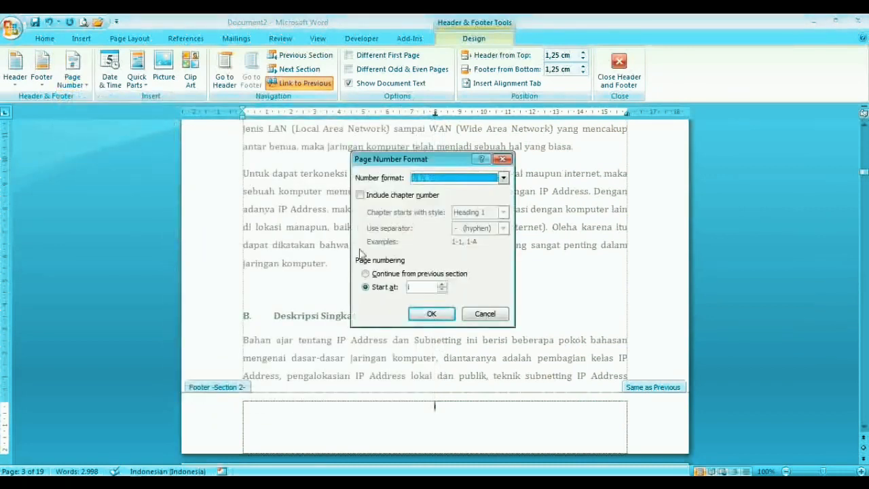
pyautogui.click(475, 178)
pyautogui.scroll(3, 477, 202)
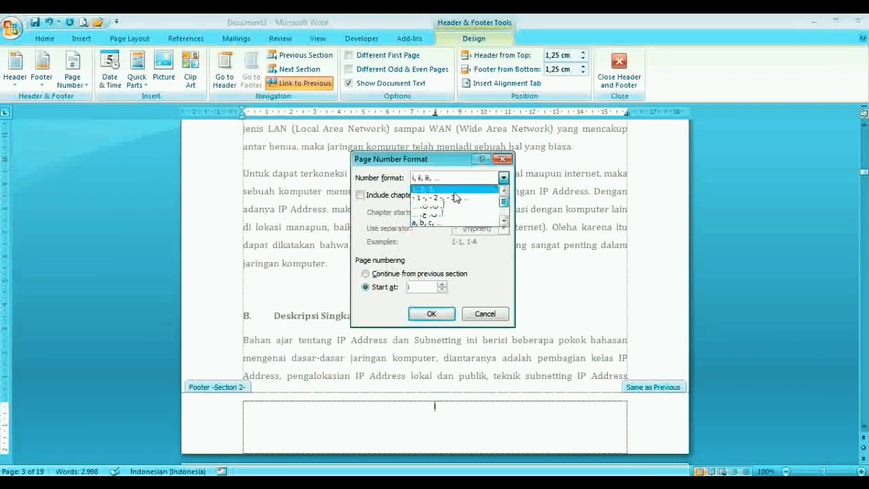
pyautogui.click(456, 190)
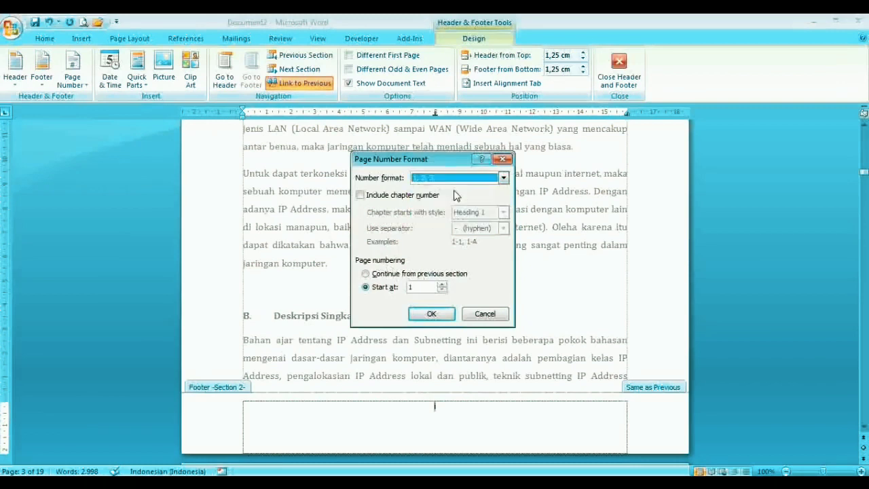
pyautogui.click(432, 314)
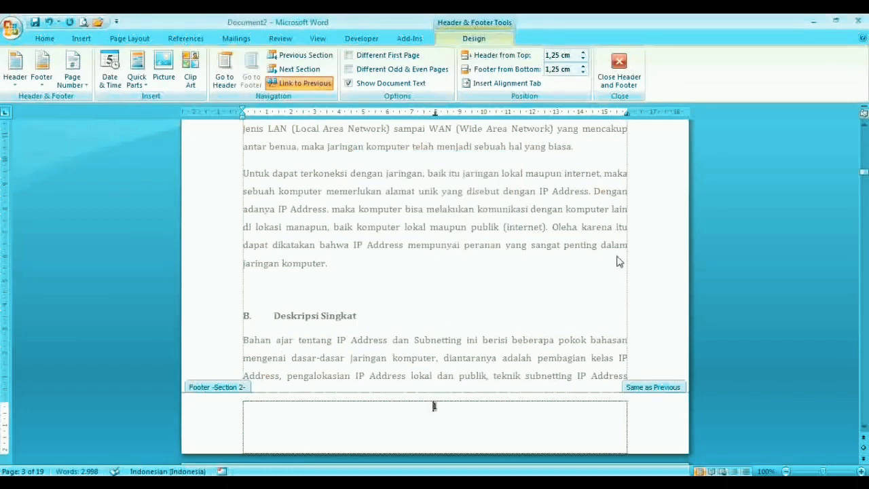
pyautogui.doubleClick(442, 196)
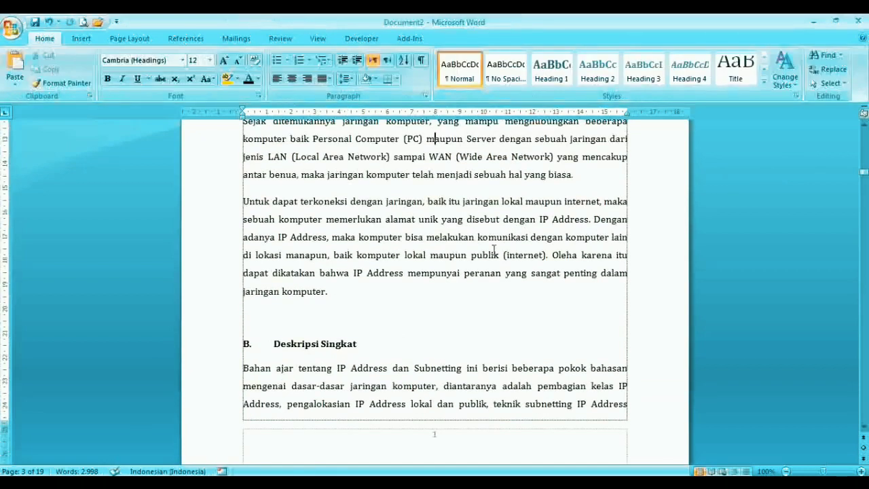
# Step: Check the footer page numbers from KATA PENGANTAR through the BAB I section and on the document's last page
pyautogui.hotkey('ctrl', 'Home')
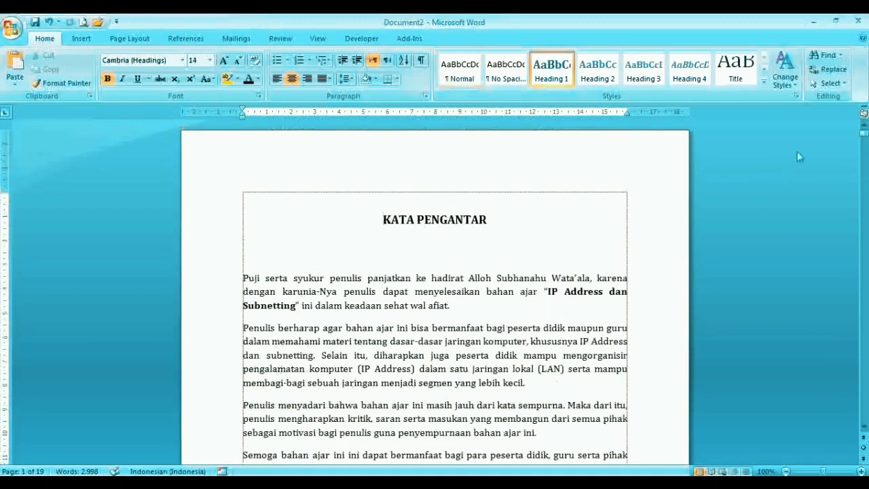
pyautogui.press('pagedown')
pyautogui.press('pagedown')
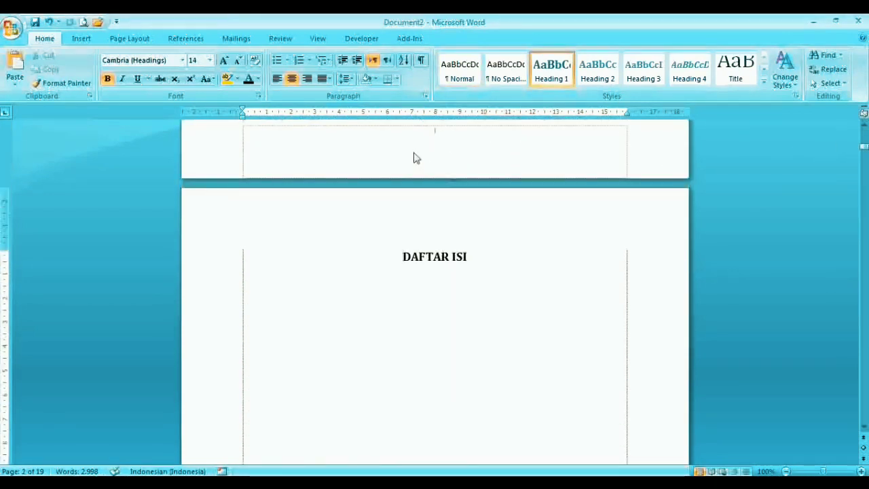
pyautogui.press('pagedown')
pyautogui.press('pagedown')
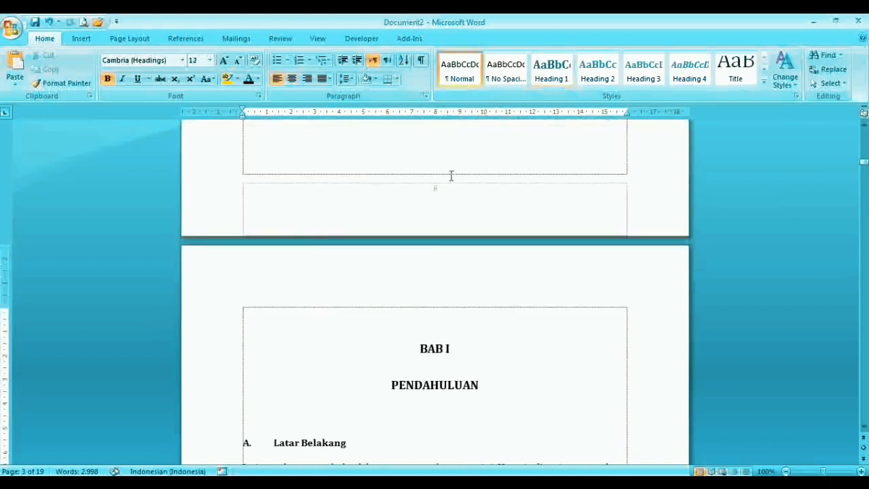
pyautogui.press('pagedown')
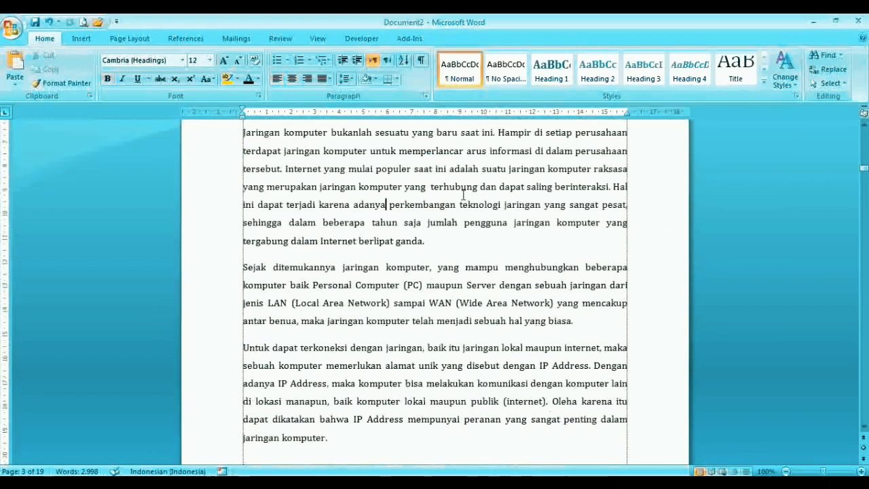
pyautogui.press('pagedown')
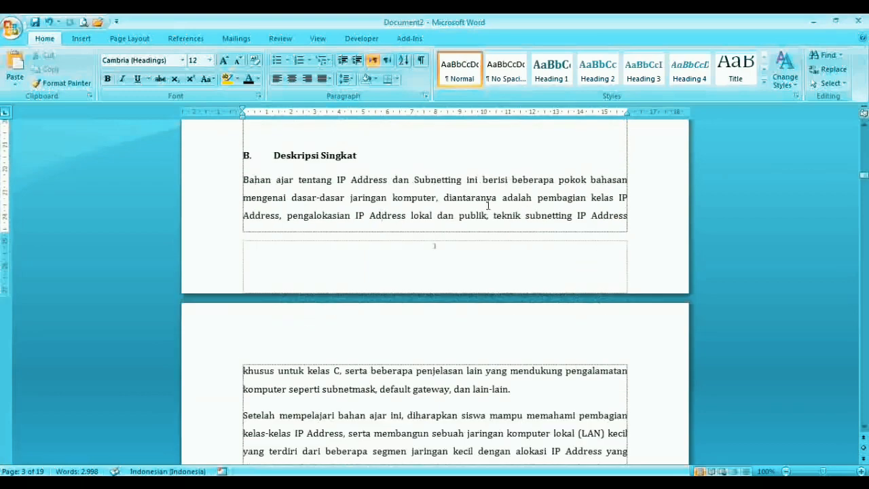
pyautogui.press('pagedown')
pyautogui.press('pagedown')
pyautogui.press('pagedown')
pyautogui.press('pagedown')
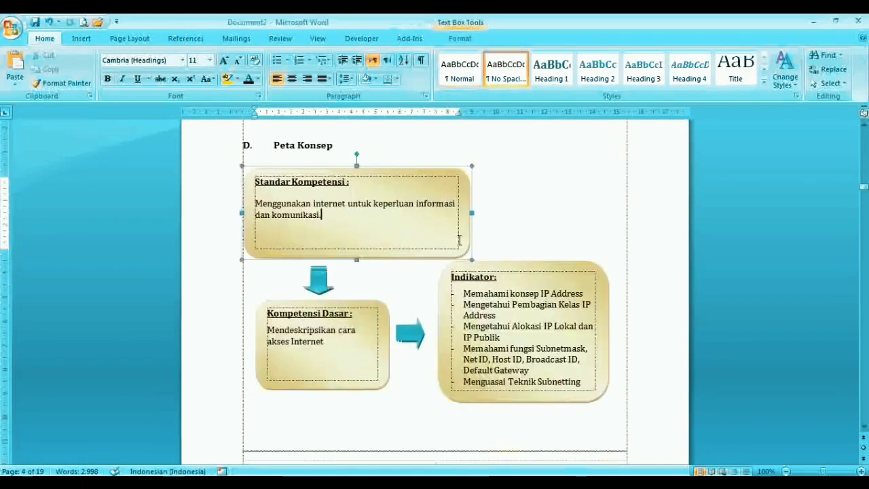
pyautogui.press('pagedown')
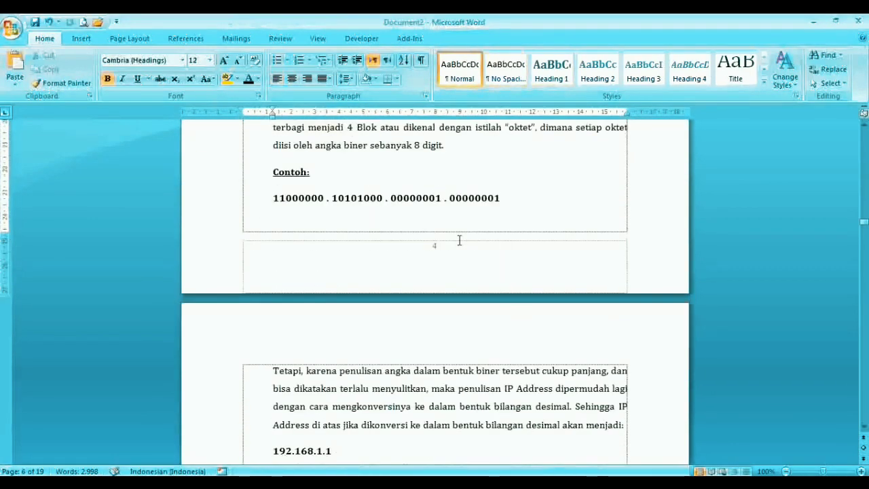
pyautogui.hotkey('ctrl', 'End')
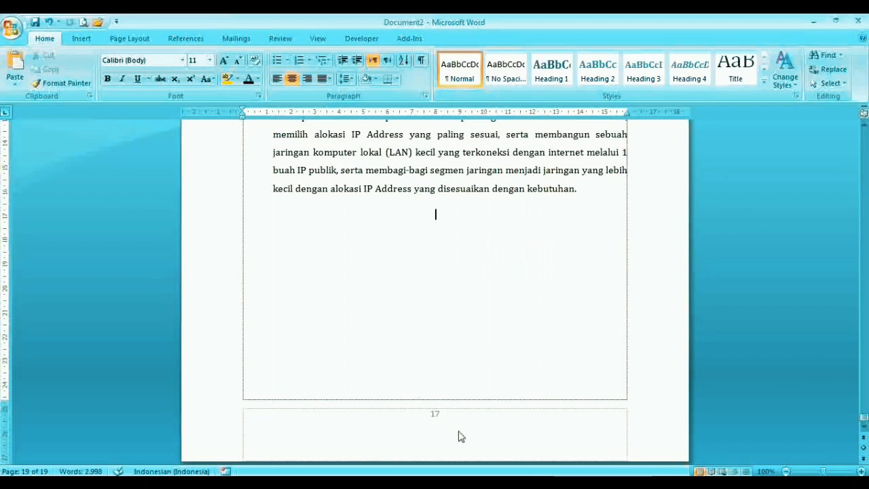
# Step: Delete the two blank lines above the heading "E. Manfaat" at the start of its page
pyautogui.hotkey('ctrl', 'Home')
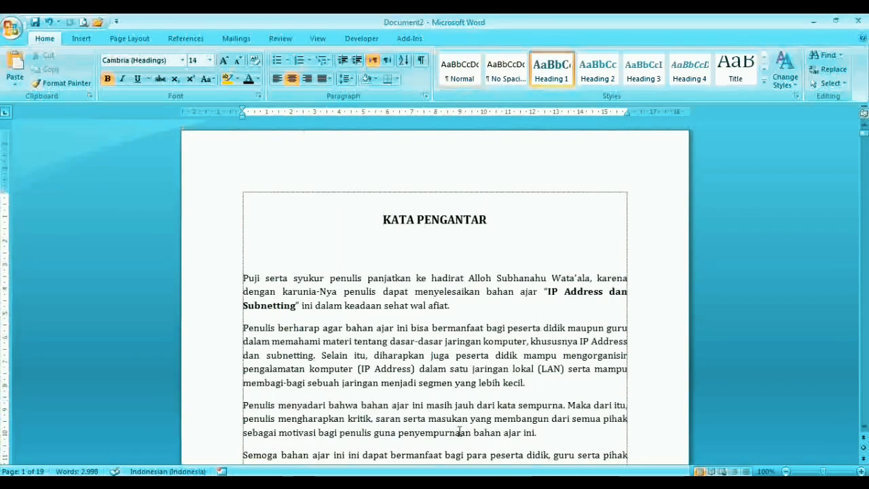
pyautogui.press('pagedown')
pyautogui.press('pagedown')
pyautogui.press('pagedown')
pyautogui.press('pagedown')
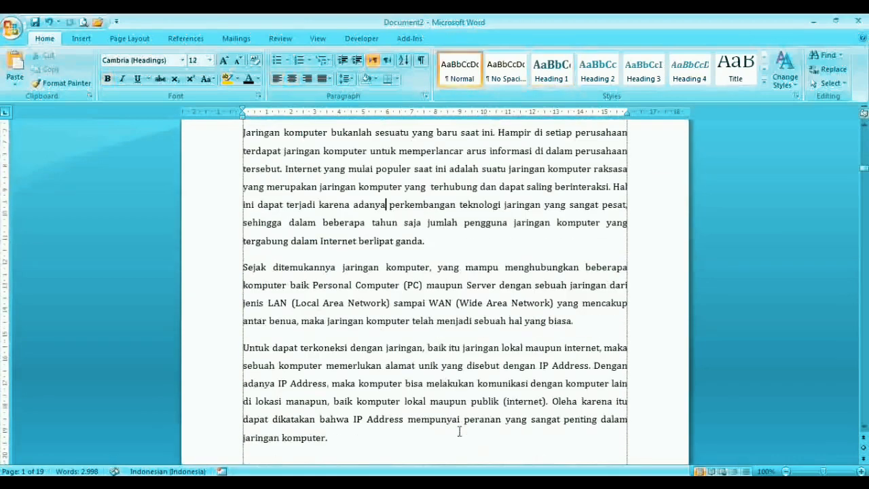
pyautogui.press('pagedown')
pyautogui.press('pagedown')
pyautogui.press('pagedown')
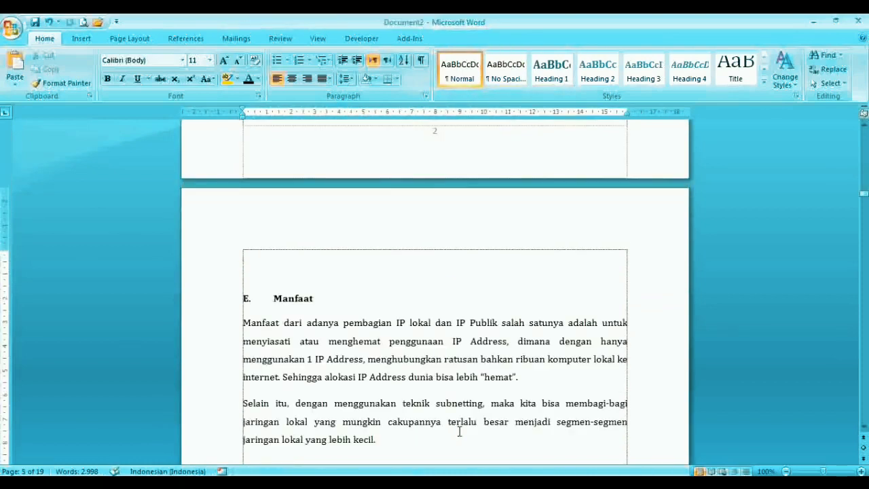
pyautogui.press('Delete')
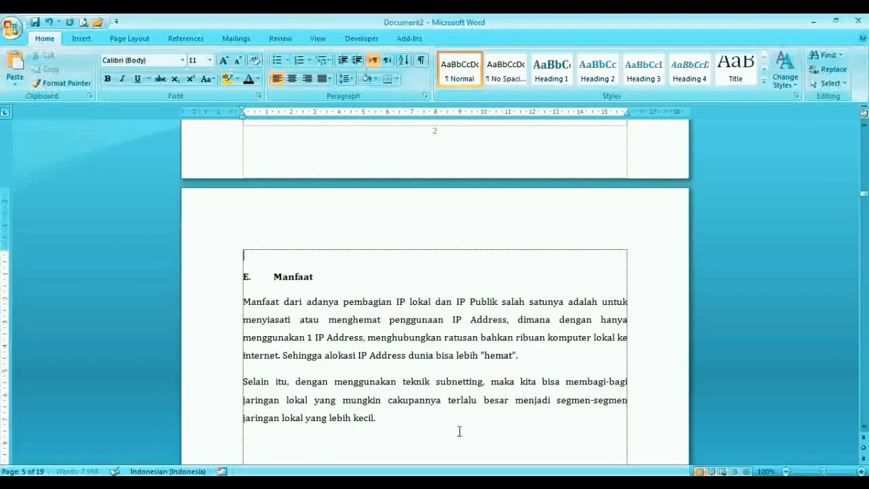
pyautogui.press('Delete')
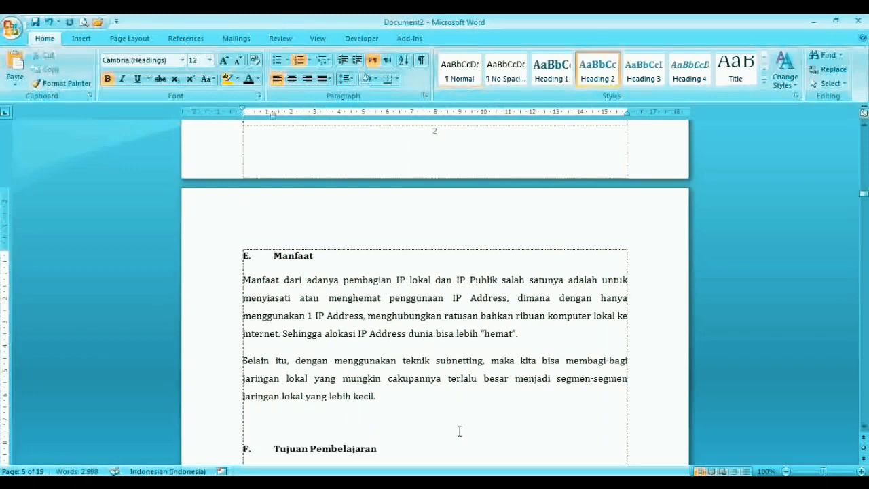
# Step: Examine the footer page numbers from the Manfaat page through to the end of the document
pyautogui.press('pagedown')
pyautogui.press('pagedown')
pyautogui.press('pagedown')
pyautogui.press('pagedown')
pyautogui.press('pagedown')
pyautogui.press('pagedown')
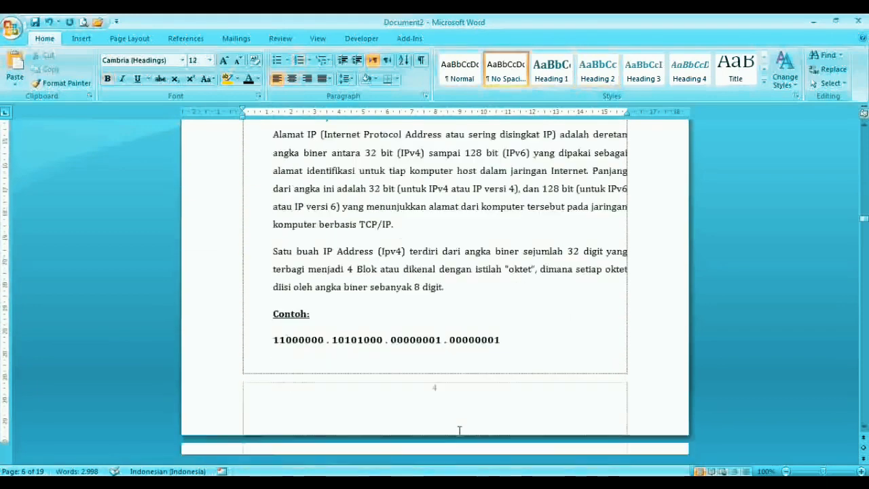
pyautogui.press('pagedown')
pyautogui.press('pagedown')
pyautogui.press('pagedown')
pyautogui.press('pagedown')
pyautogui.press('pagedown')
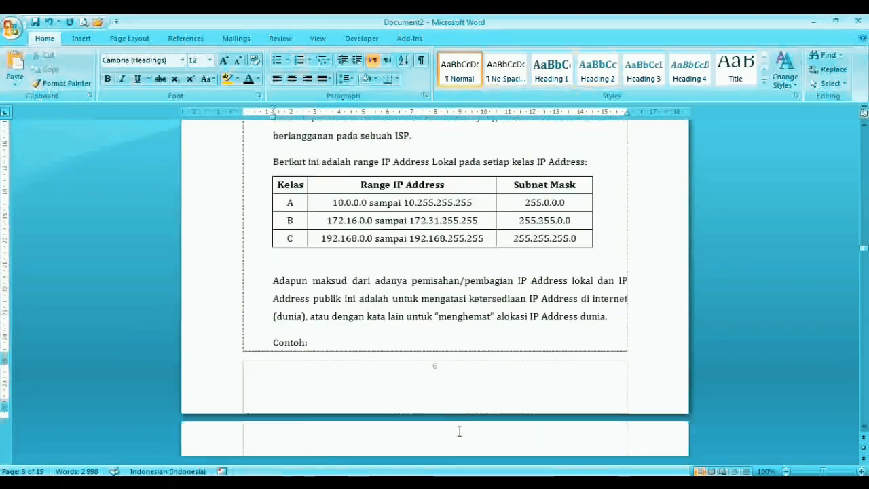
pyautogui.press('pagedown')
pyautogui.press('pagedown')
pyautogui.press('pagedown')
pyautogui.press('pagedown')
pyautogui.press('pagedown')
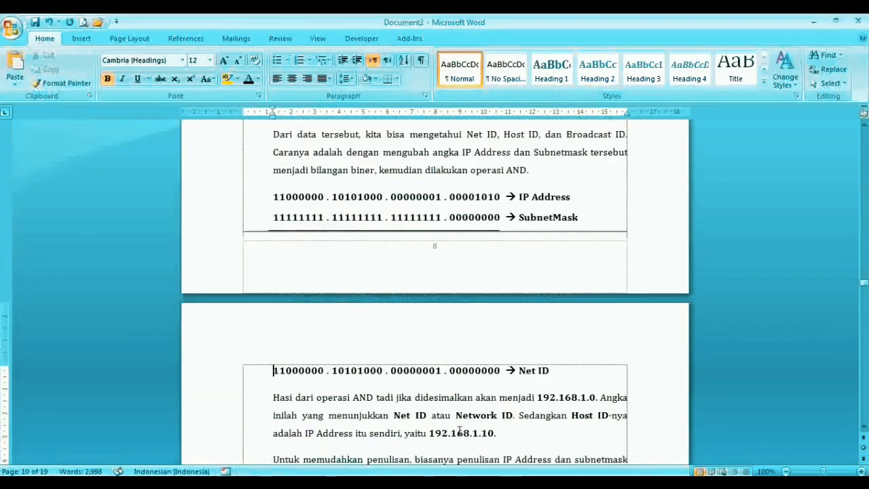
pyautogui.press('pagedown')
pyautogui.press('pagedown')
pyautogui.press('pagedown')
pyautogui.press('pagedown')
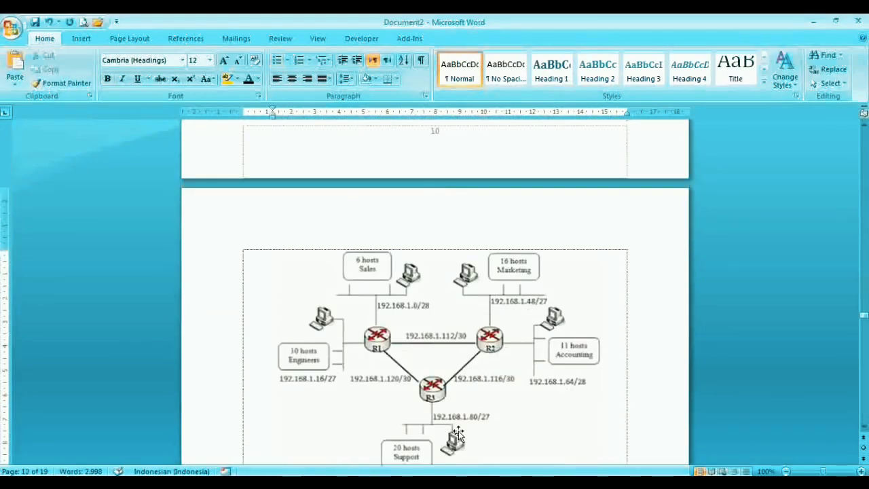
pyautogui.press('pagedown')
pyautogui.press('pagedown')
pyautogui.press('pagedown')
pyautogui.press('pagedown')
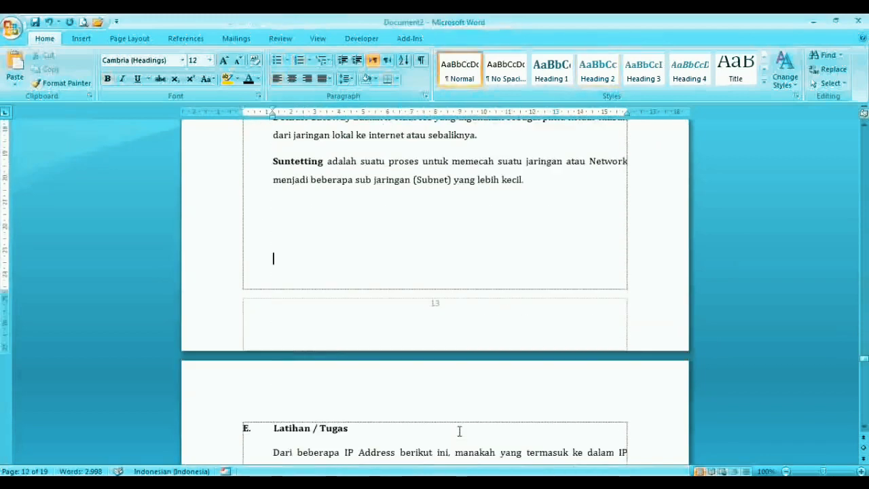
pyautogui.press('pagedown')
pyautogui.press('pagedown')
pyautogui.press('pagedown')
pyautogui.press('pagedown')
pyautogui.press('pagedown')
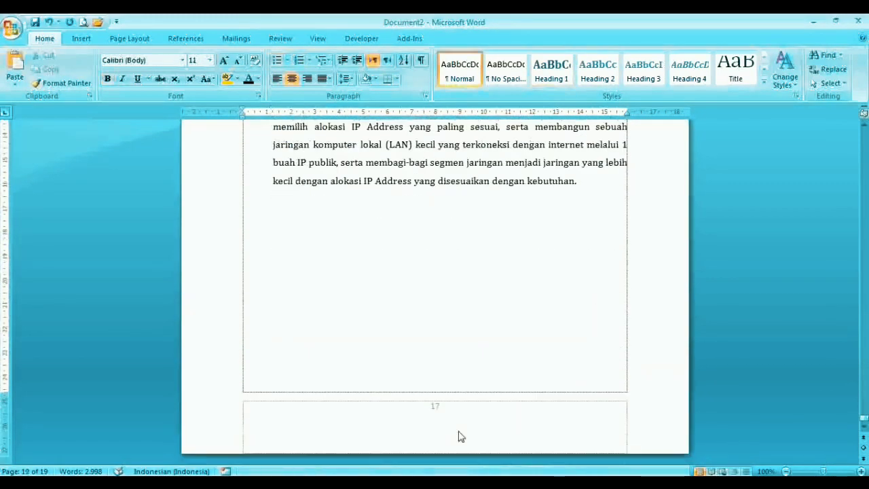
# Step: Return to the DAFTAR ISI page and add a blank line below its heading
pyautogui.hotkey('ctrl', 'Home')
pyautogui.press('pagedown')
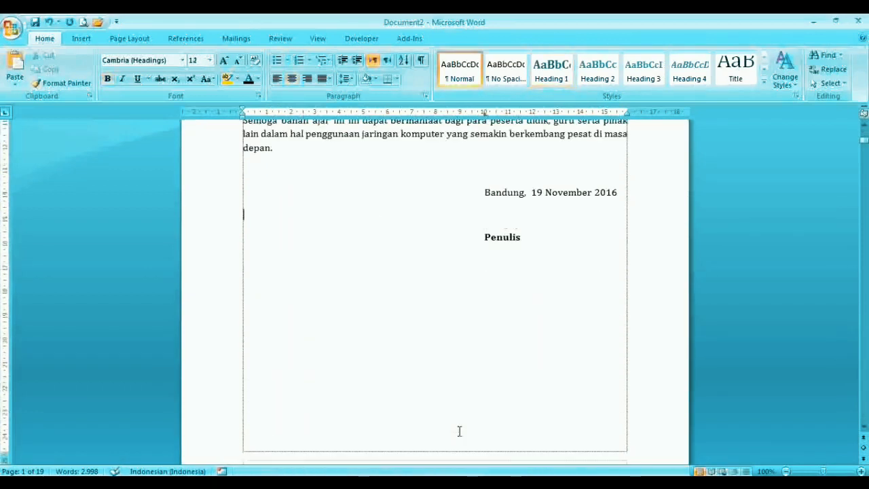
pyautogui.press('pagedown')
pyautogui.press('Return')
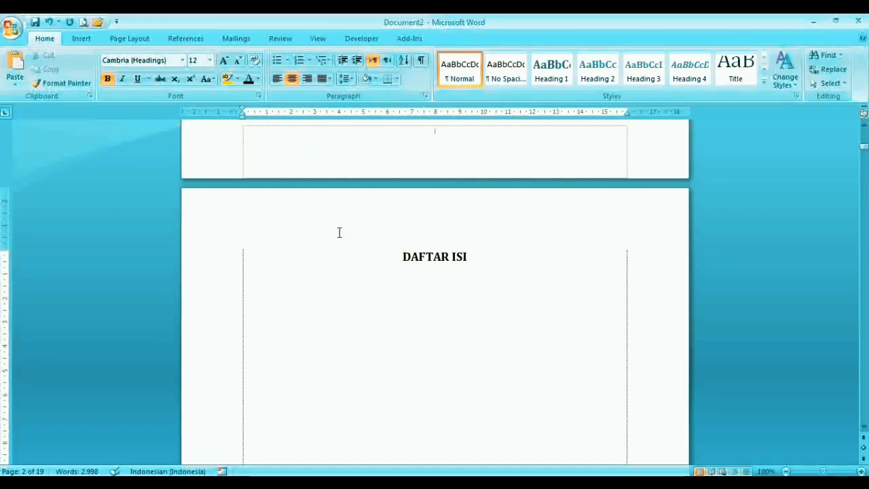
pyautogui.click(82, 38)
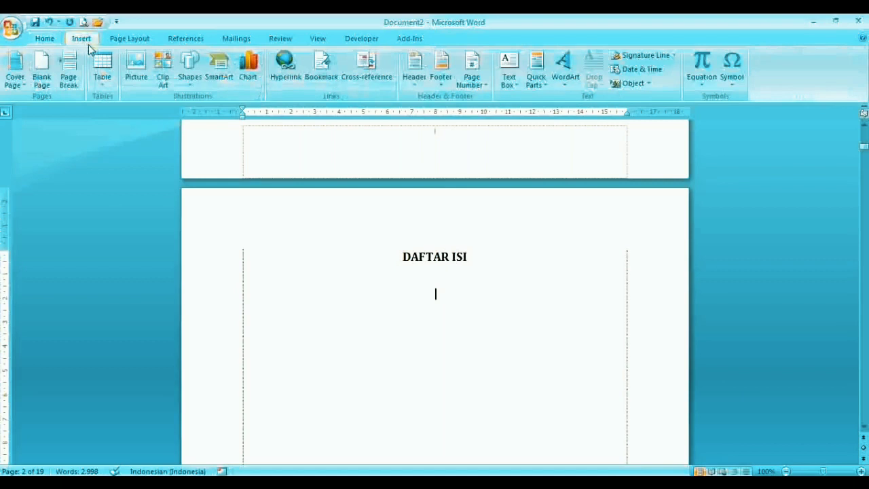
pyautogui.click(129, 38)
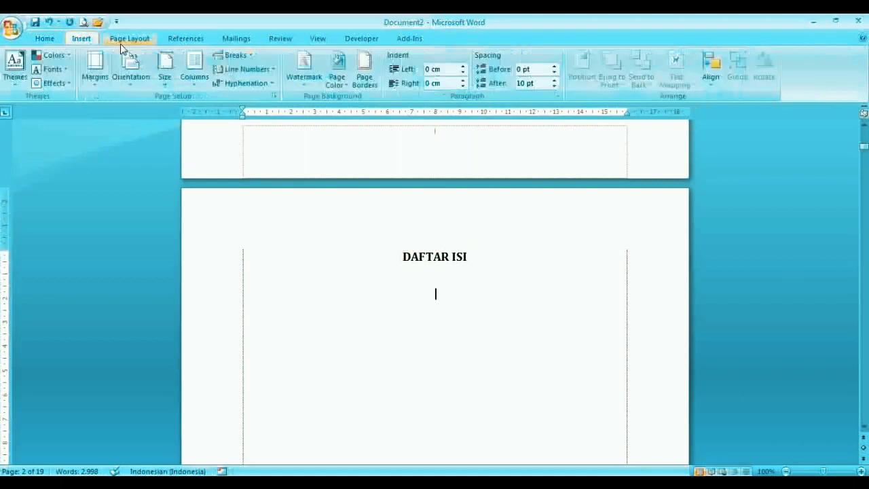
pyautogui.click(183, 39)
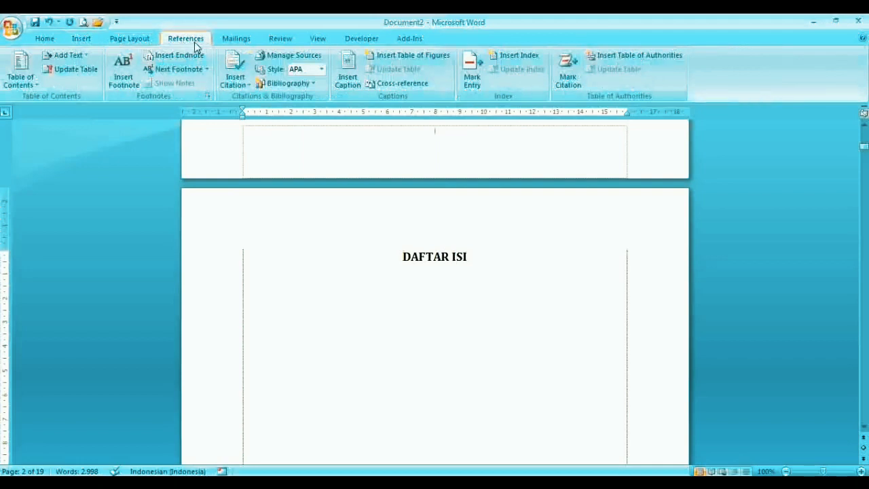
pyautogui.click(24, 82)
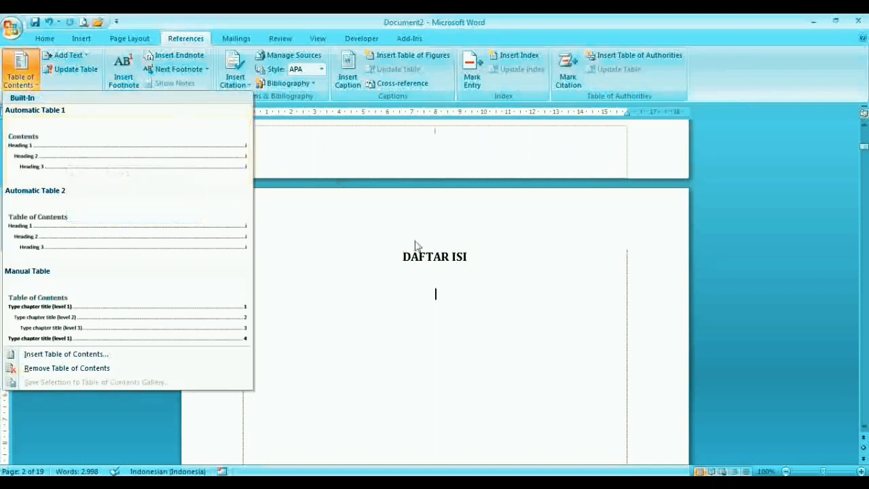
pyautogui.click(446, 281)
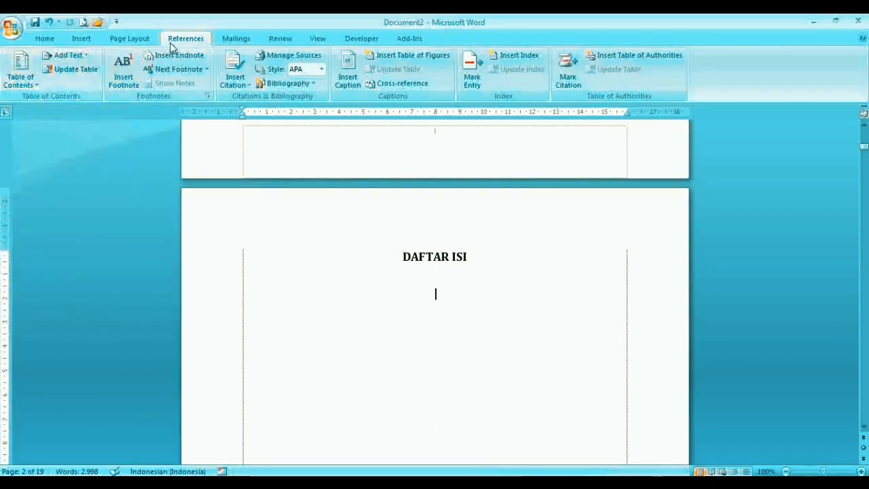
# Step: Insert the built-in Automatic Table 1 table of contents below the DAFTAR ISI heading and look through its entries
pyautogui.click(17, 81)
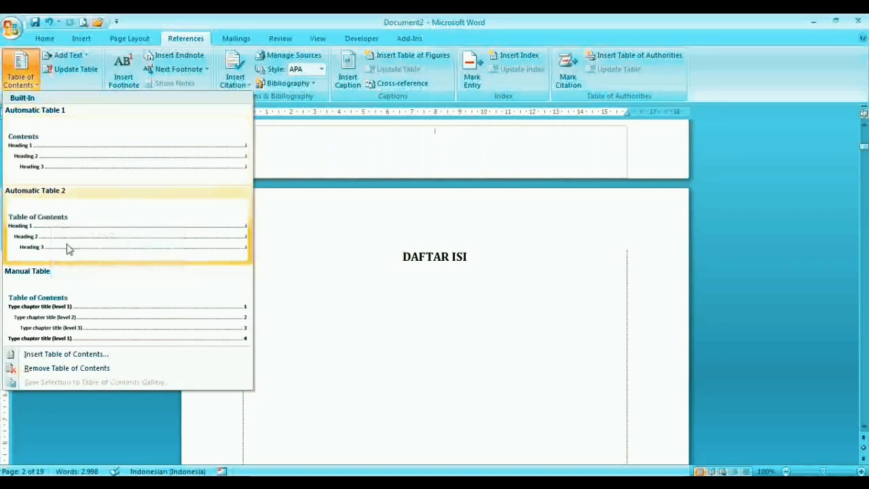
pyautogui.click(68, 169)
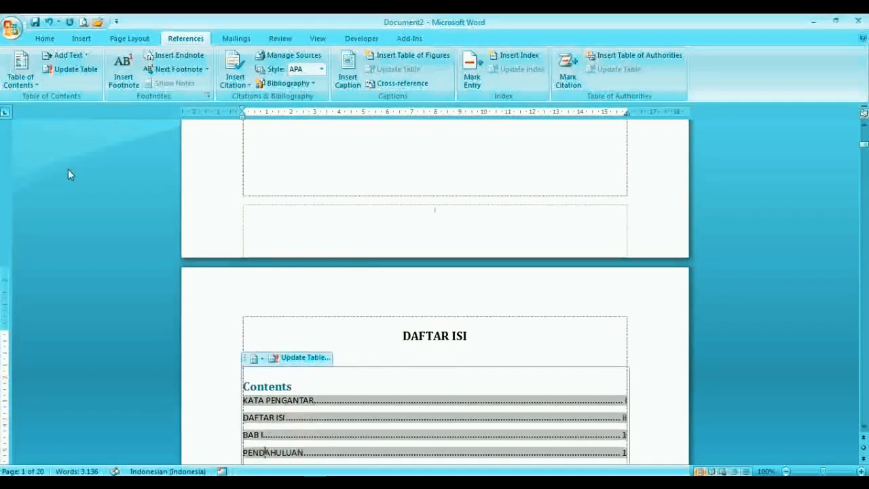
pyautogui.press('Down')
pyautogui.press('Down')
pyautogui.press('Down')
pyautogui.press('Down')
pyautogui.press('Down')
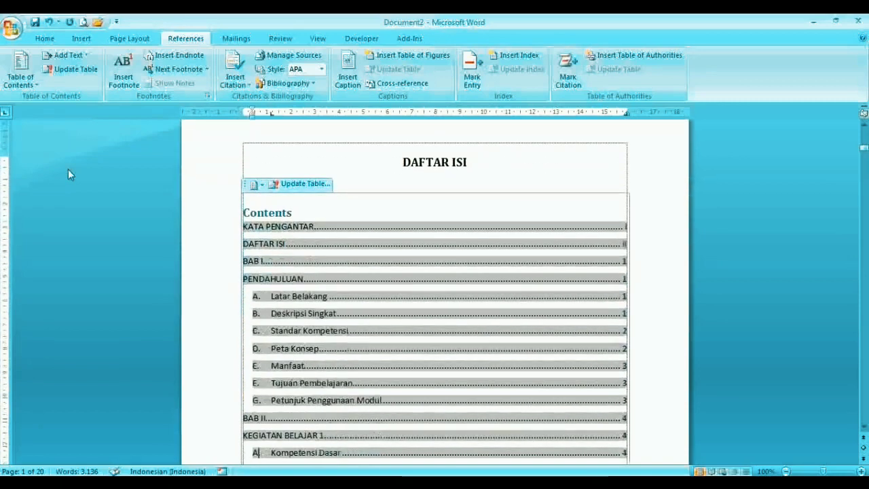
pyautogui.press('Down')
pyautogui.press('Down')
pyautogui.press('Down')
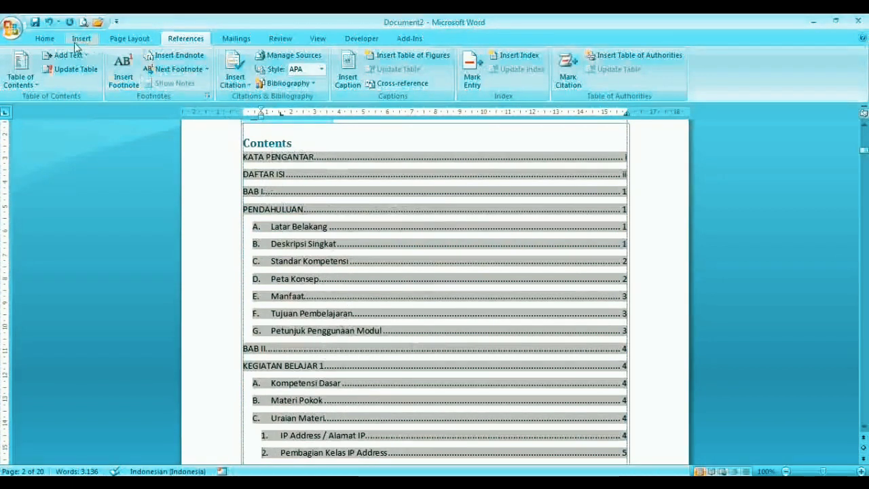
# Step: Undo the Automatic Table 1 insertion and return to the blank line below the DAFTAR ISI heading
pyautogui.click(50, 22)
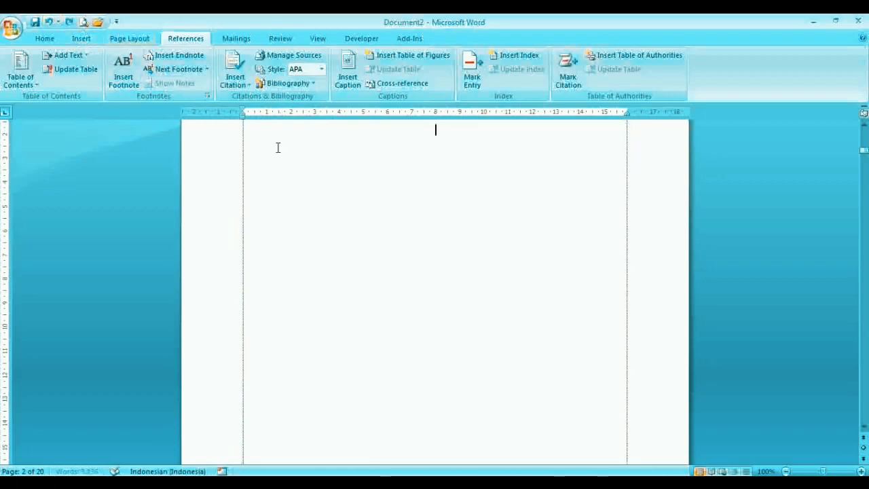
pyautogui.press('Down')
pyautogui.press('Down')
pyautogui.press('Down')
pyautogui.press('Down')
pyautogui.press('Down')
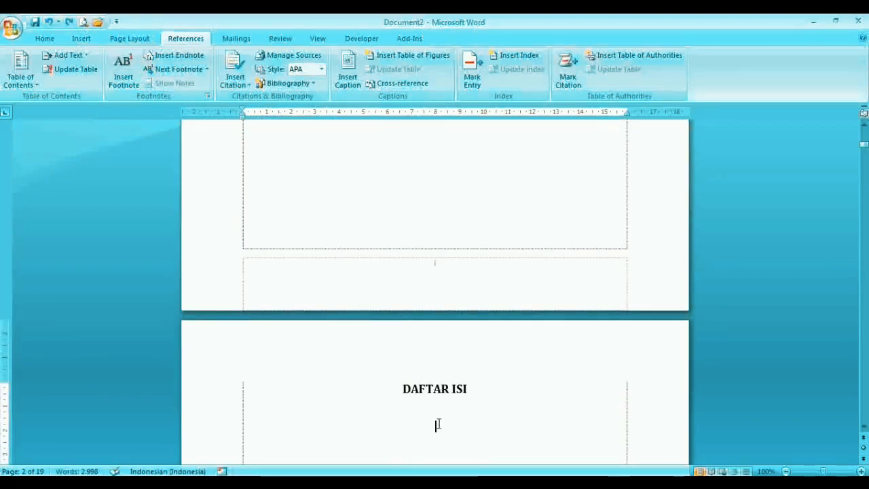
# Step: Insert the built-in Automatic Table 2 table of contents on the blank line below the DAFTAR ISI heading
pyautogui.click(34, 87)
pyautogui.click(189, 41)
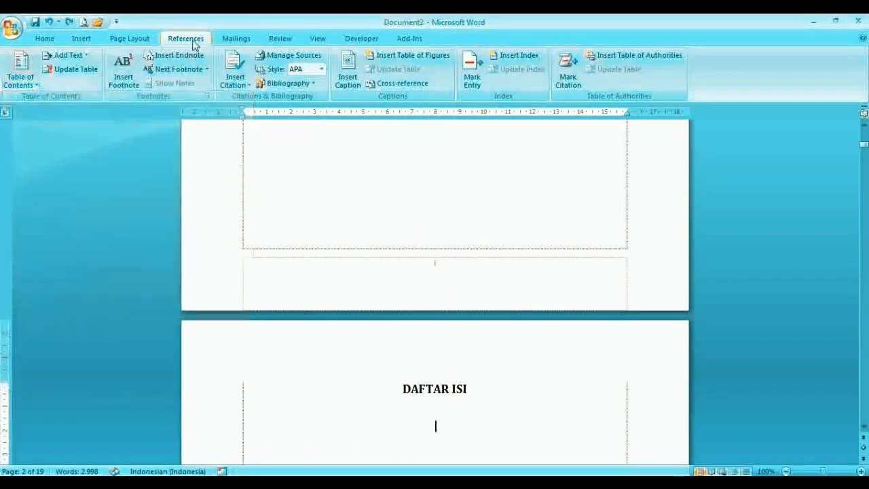
pyautogui.click(35, 76)
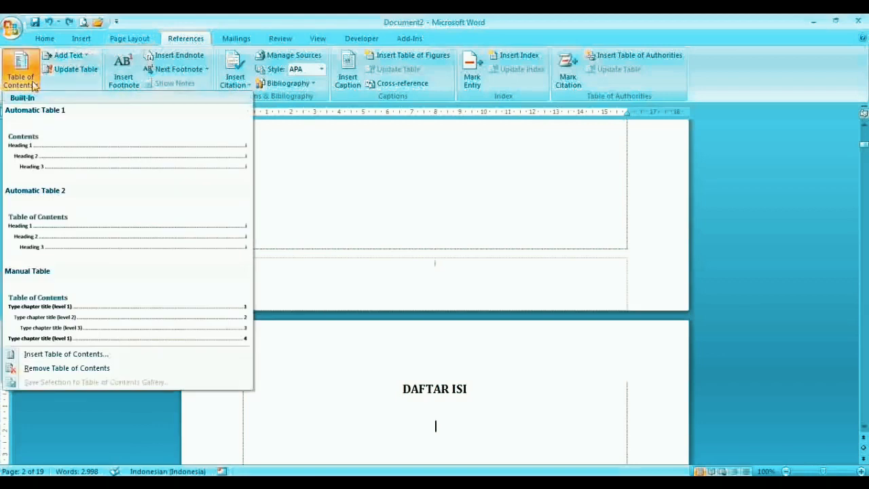
pyautogui.click(42, 223)
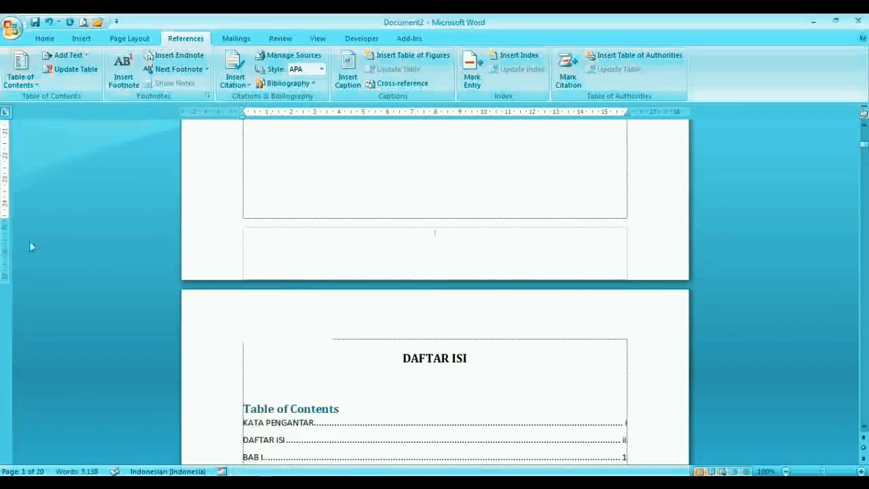
# Step: Delete the "Table of Contents" title text above the first entry of the inserted table
pyautogui.click(252, 407)
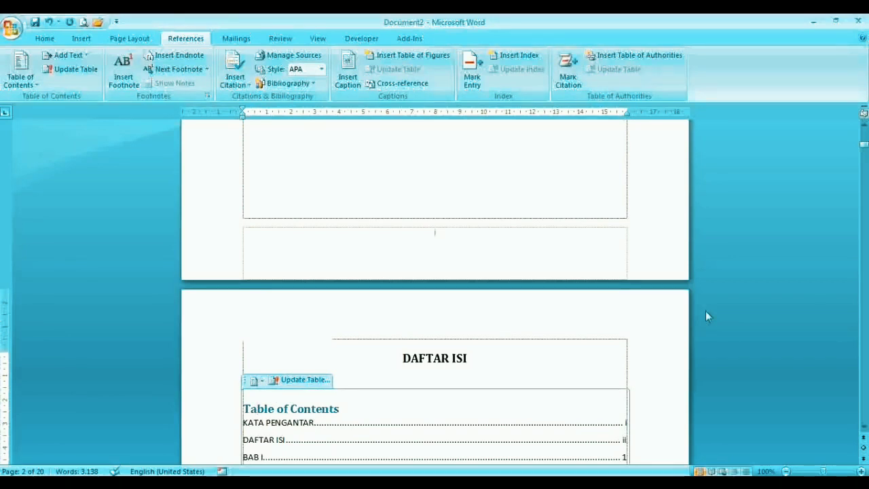
pyautogui.press('BackSpace')
pyautogui.press('BackSpace')
pyautogui.press('BackSpace')
pyautogui.press('BackSpace')
pyautogui.press('BackSpace')
pyautogui.press('BackSpace')
pyautogui.press('BackSpace')
pyautogui.press('BackSpace')
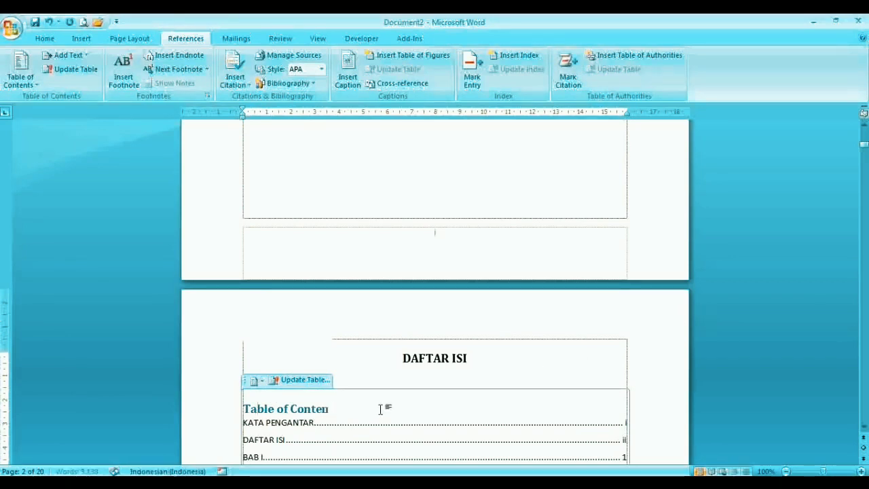
pyautogui.press('BackSpace')
pyautogui.press('BackSpace')
pyautogui.press('BackSpace')
pyautogui.press('BackSpace')
pyautogui.press('BackSpace')
pyautogui.press('BackSpace')
pyautogui.press('BackSpace')
pyautogui.press('BackSpace')
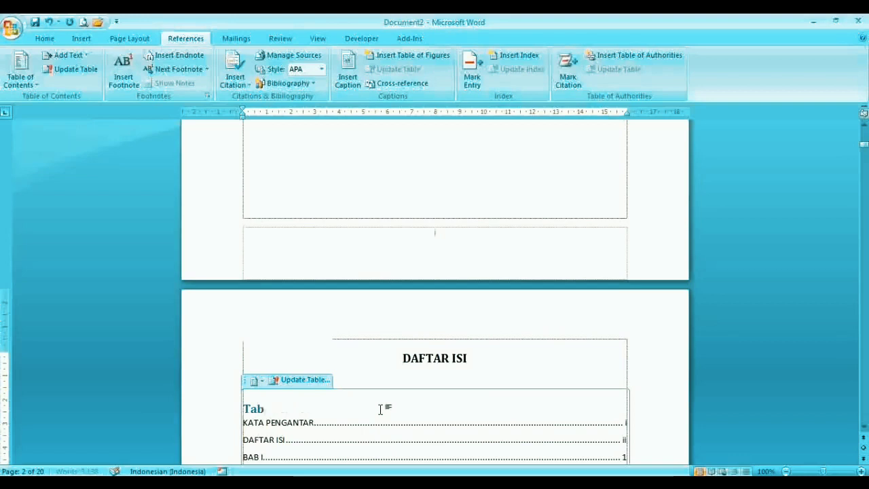
# Step: Examine the table of contents entries from KATA PENGANTAR down to the BAB II section
pyautogui.click(406, 361)
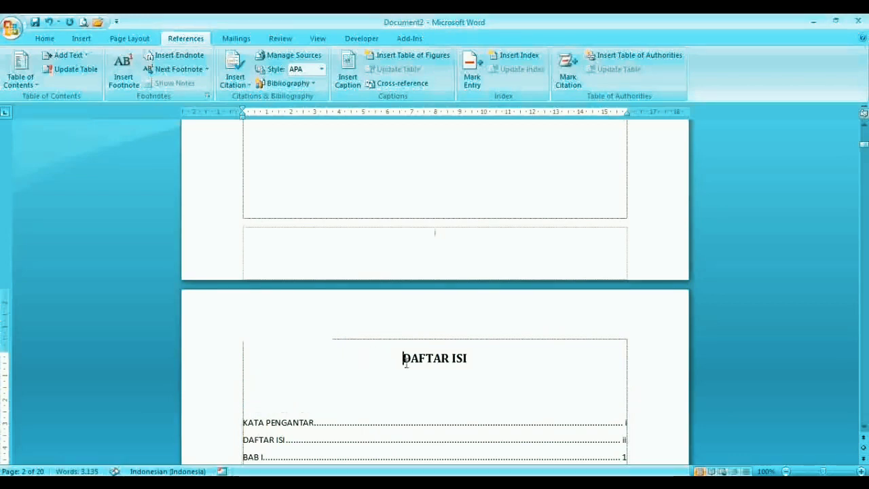
pyautogui.press('Down')
pyautogui.press('Down')
pyautogui.press('Down')
pyautogui.press('Down')
pyautogui.press('Down')
pyautogui.press('Down')
pyautogui.press('Down')
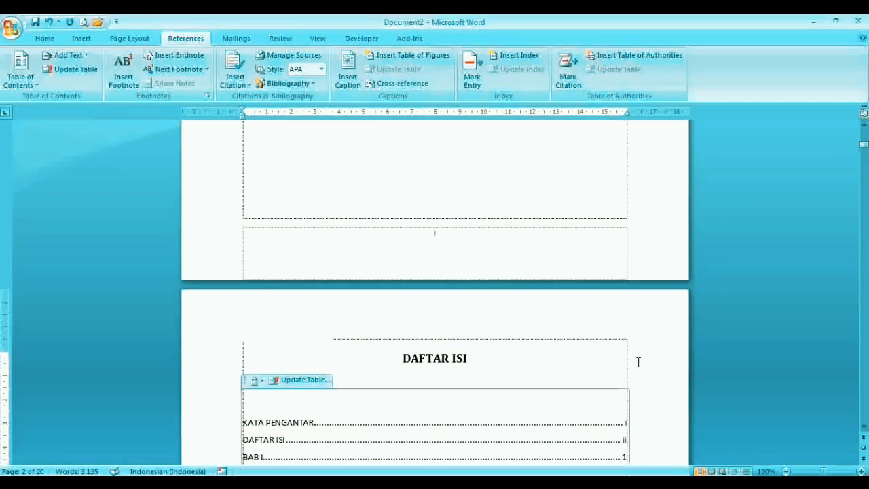
pyautogui.press('Down')
pyautogui.press('Down')
pyautogui.press('Down')
pyautogui.press('Down')
pyautogui.press('Down')
pyautogui.press('Down')
pyautogui.press('Down')
pyautogui.press('Down')
pyautogui.press('Down')
pyautogui.press('Down')
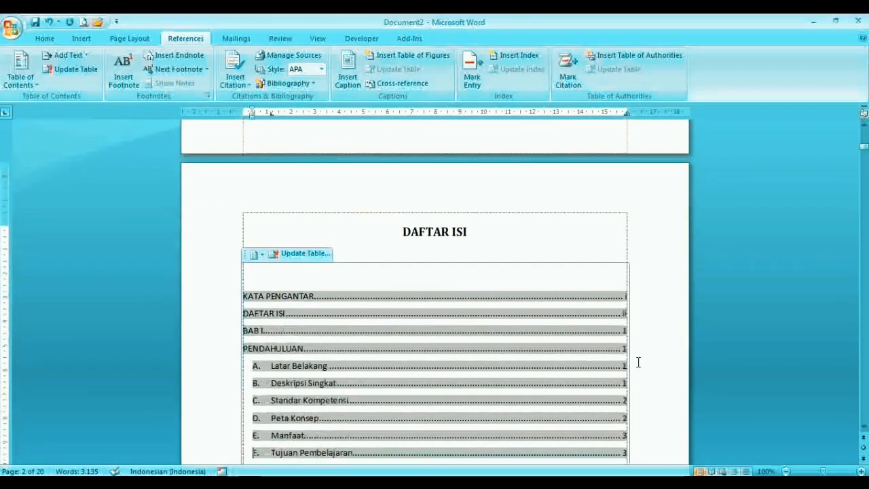
pyautogui.press('Down')
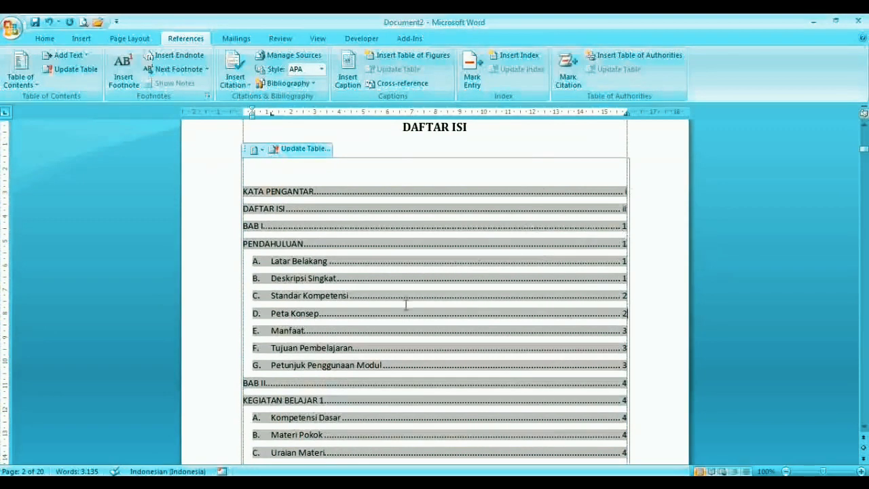
# Step: Check the remaining table of contents entries through PENUTUP on the following page, and return to the DAFTAR ISI heading
pyautogui.click(464, 128)
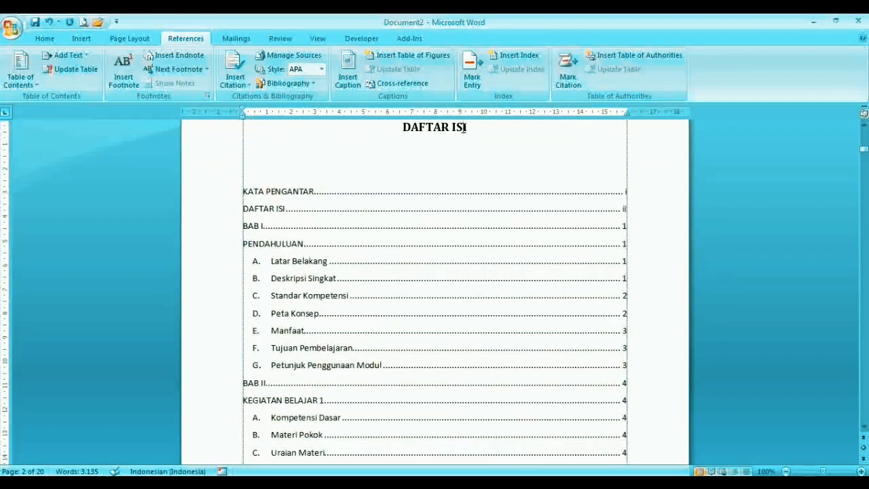
pyautogui.click(418, 254)
pyautogui.click(420, 128)
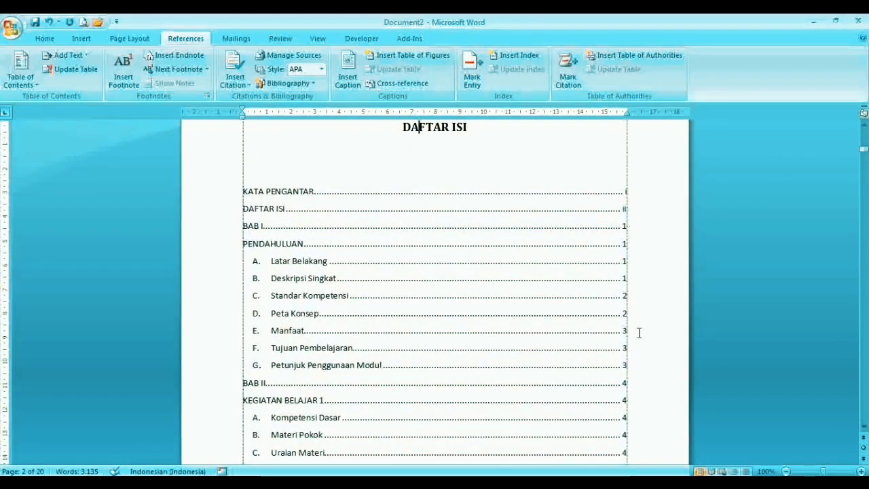
pyautogui.click(642, 406)
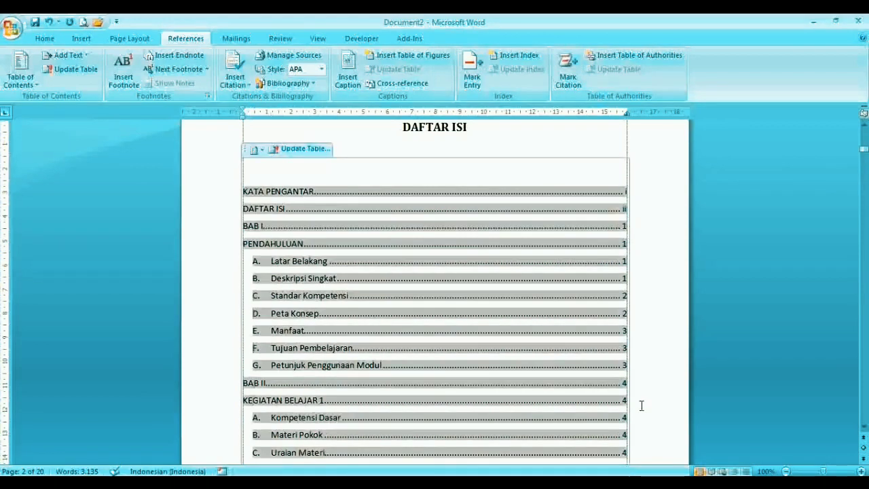
pyautogui.press('pagedown')
pyautogui.press('pagedown')
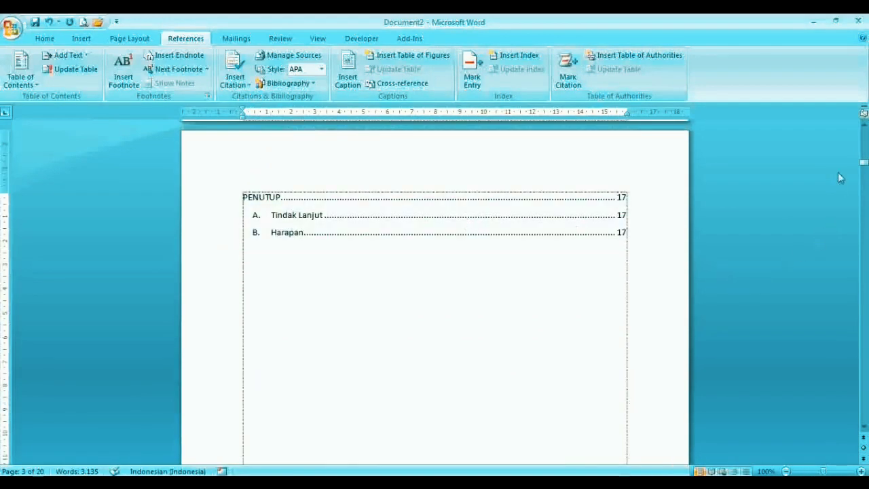
pyautogui.moveTo(864, 163); pyautogui.dragTo(865, 152)
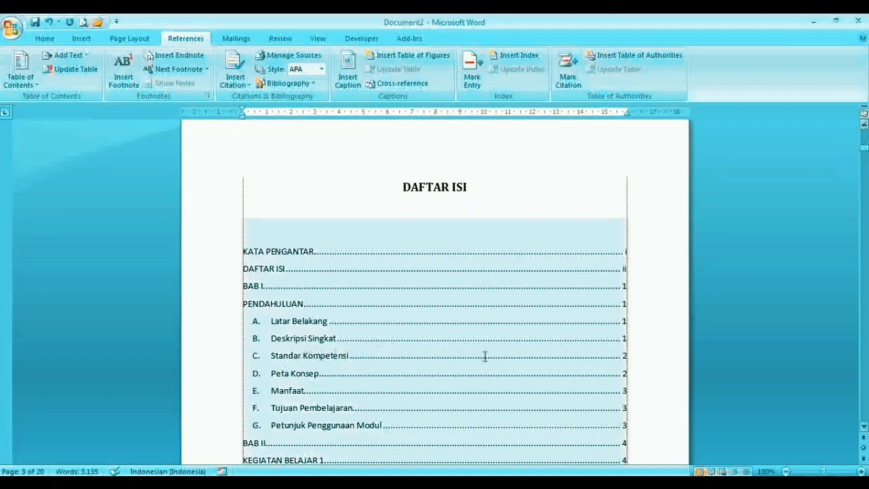
# Step: Follow the BAB II entry's link in the table of contents to its chapter page, and return to the DAFTAR ISI page
pyautogui.click(631, 306)
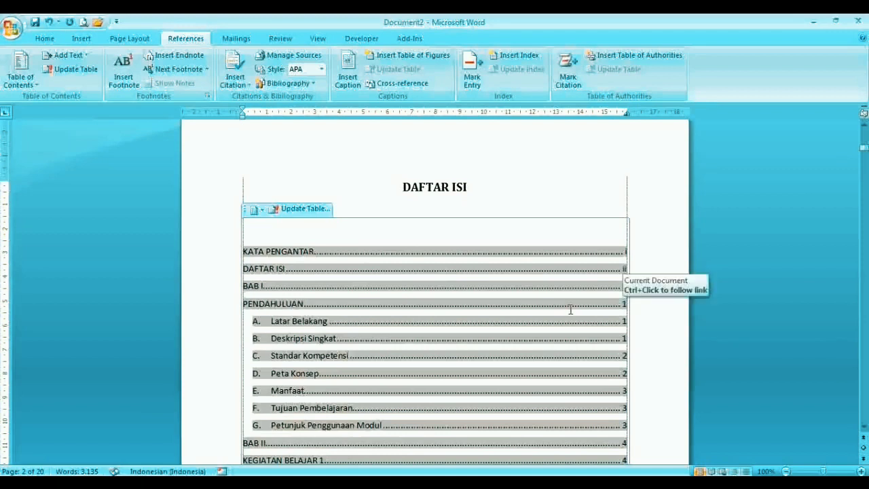
pyautogui.keyDown('ctrl'); pyautogui.click(256, 449); pyautogui.keyUp('ctrl')
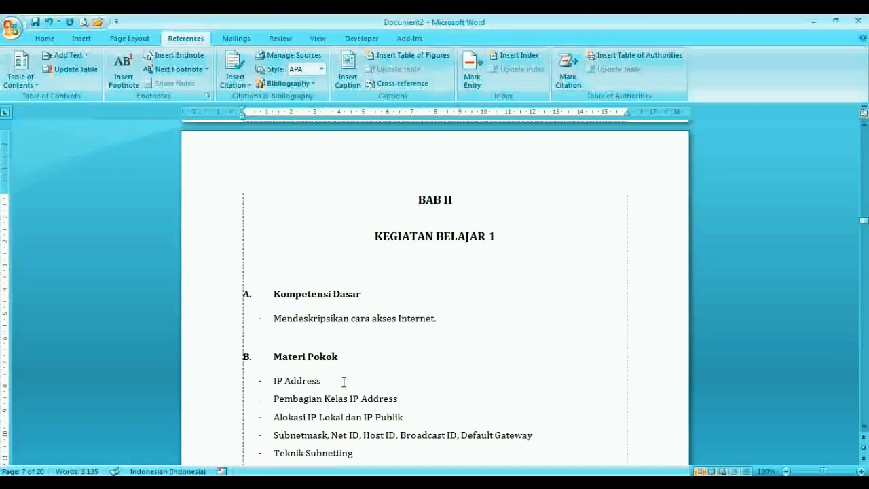
pyautogui.hotkey('ctrl', 'Home')
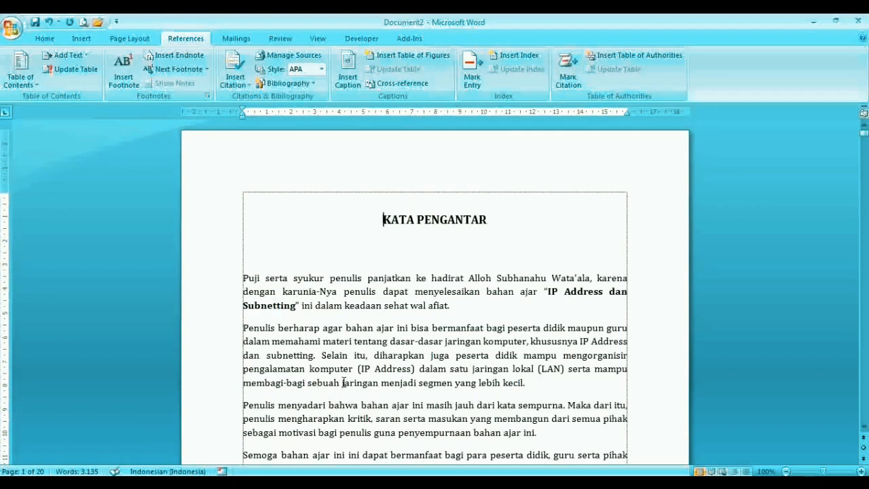
pyautogui.scroll(-20, 344, 382)
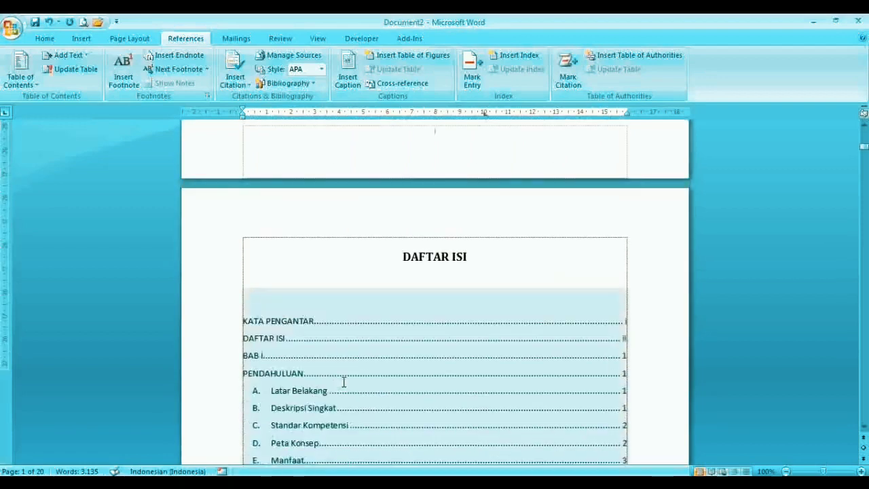
# Step: Follow the Rangkuman entry's link, check that page's footer number against the table of contents, and return to the DAFTAR ISI page
pyautogui.click(344, 382)
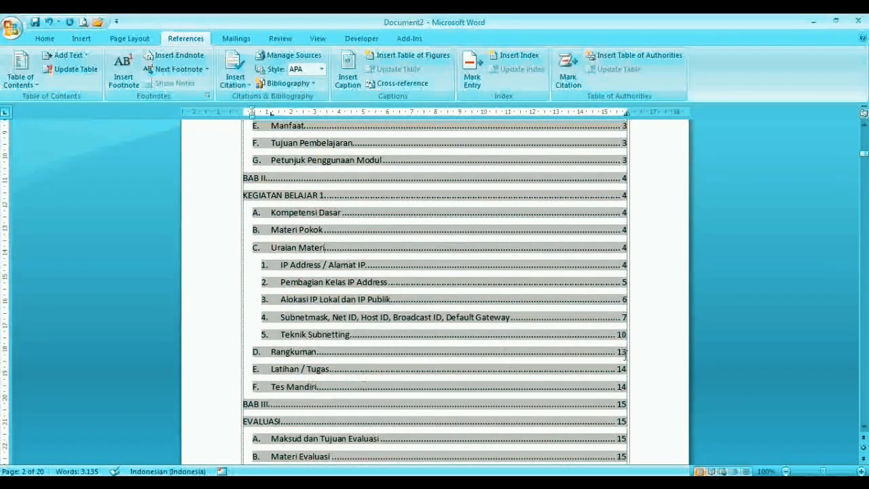
pyautogui.keyDown('ctrl'); pyautogui.click(291, 353); pyautogui.keyUp('ctrl')
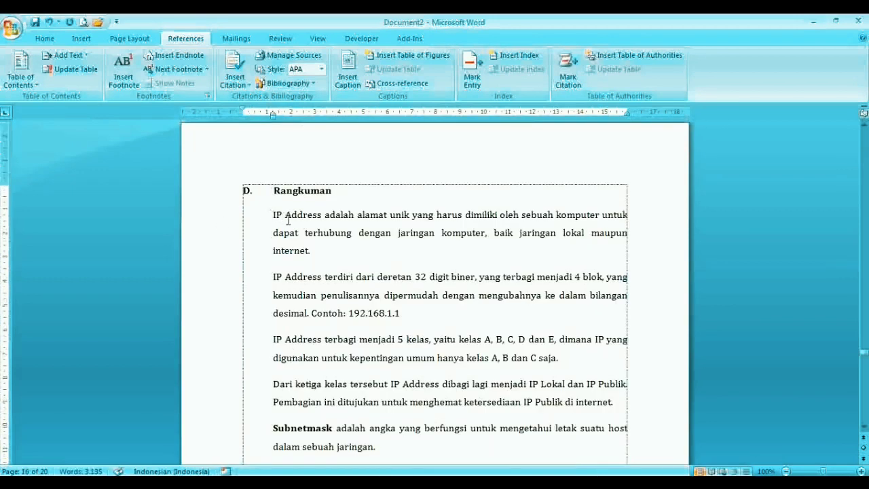
pyautogui.scroll(-8, 288, 221)
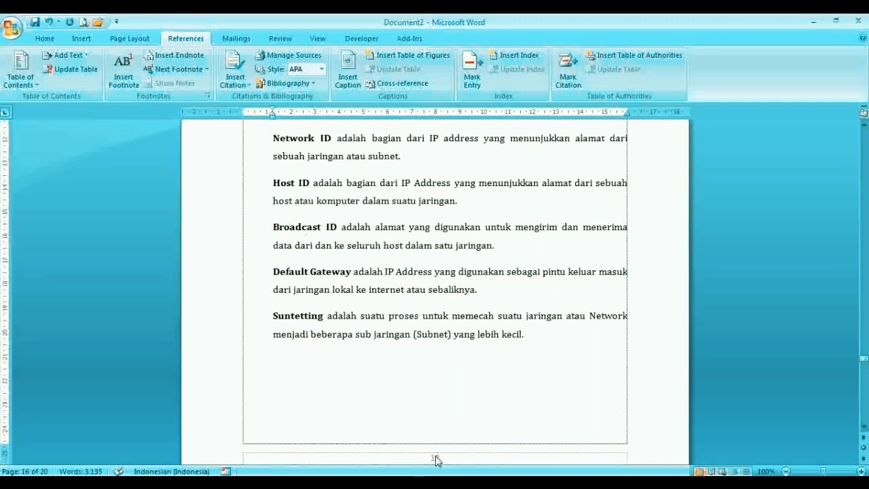
pyautogui.hotkey('ctrl', 'Home')
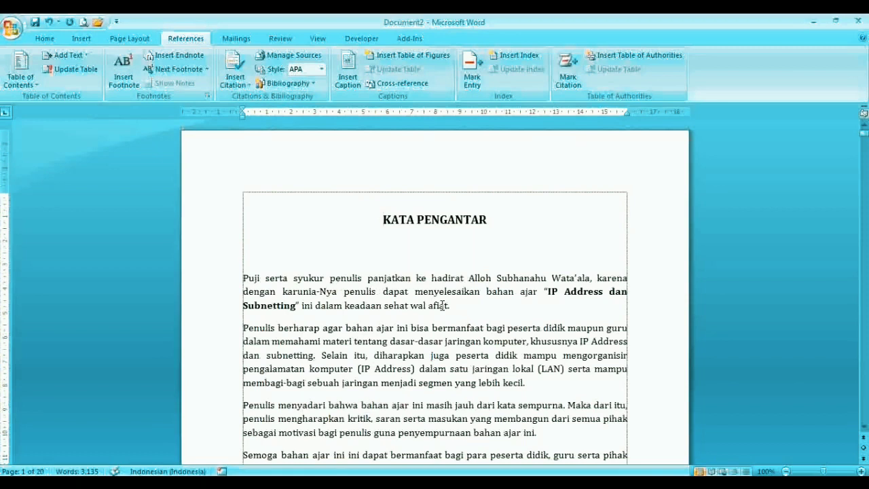
pyautogui.scroll(-15, 442, 306)
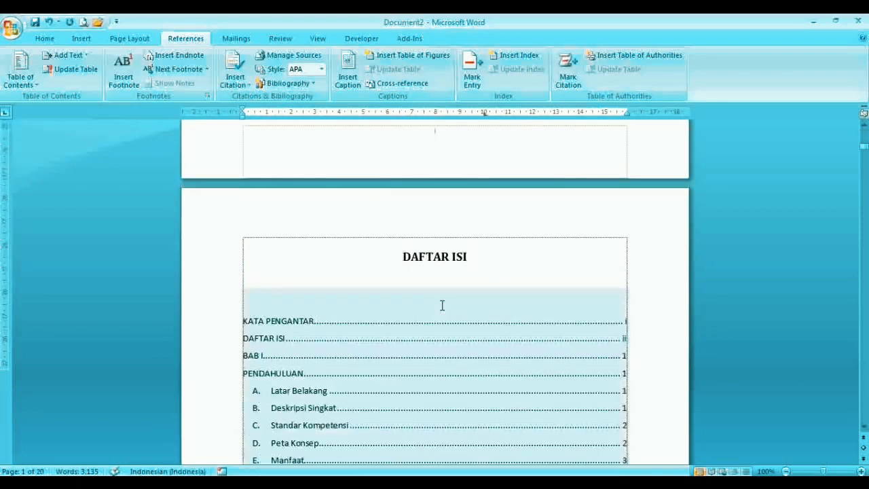